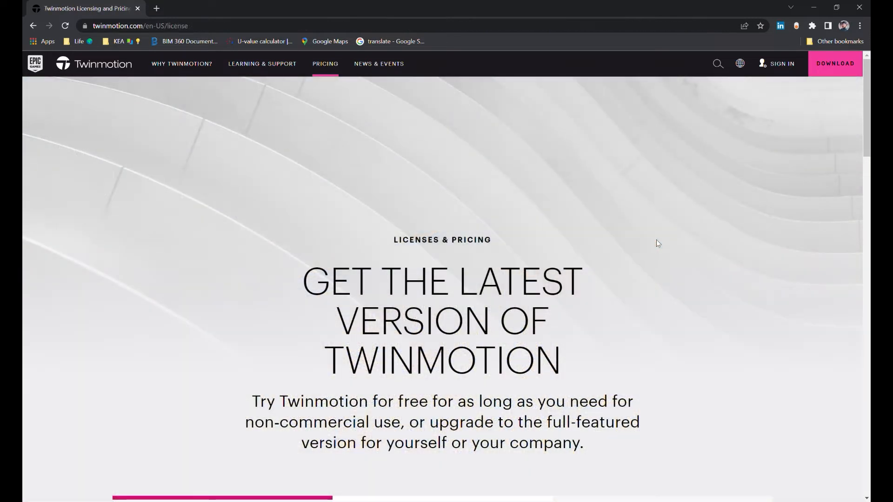
Step: Open the download page for the Twinmotion Education license
scroll(656, 239, "down", 5)
scroll(656, 243, "down", 2)
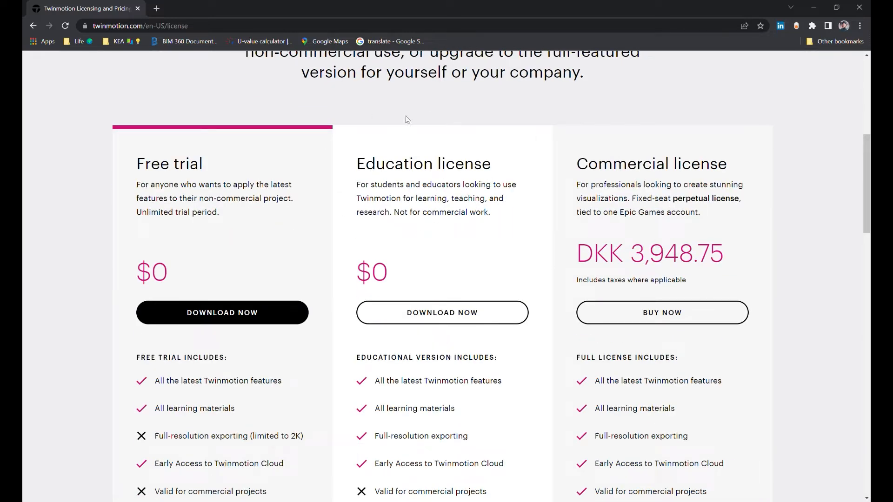
left_click(439, 311)
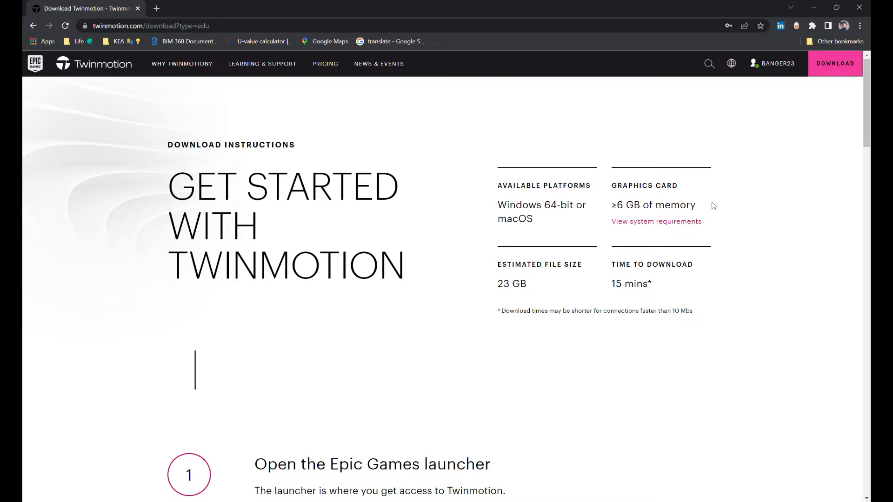
Step: Open the already installed Epic Games launcher from the Twinmotion download instructions
scroll(484, 250, "down", 5)
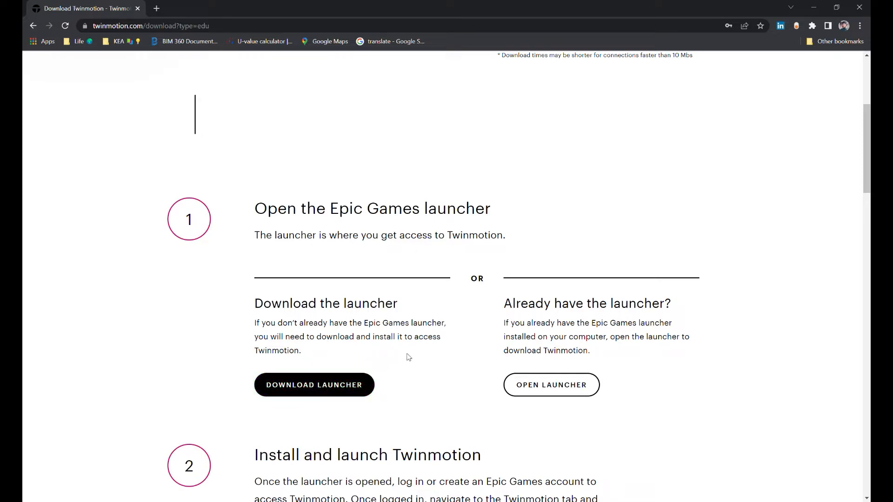
scroll(408, 357, "down", 2)
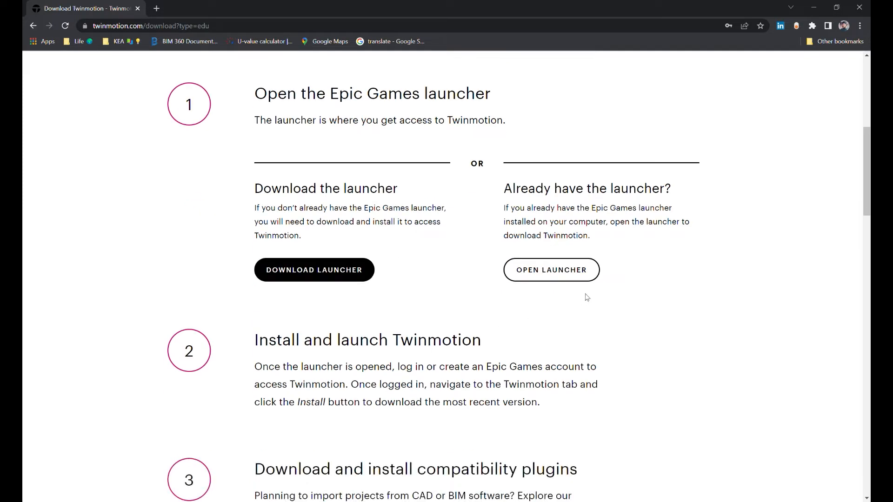
left_click(573, 277)
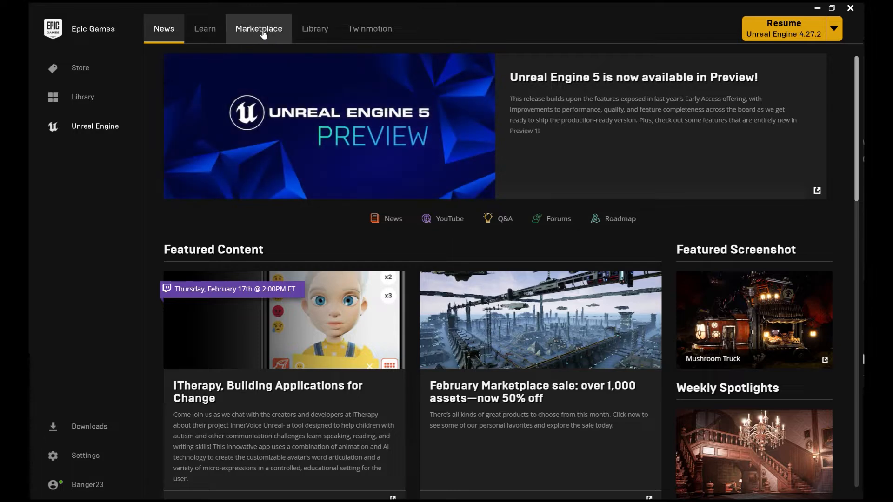
Step: Show the Twinmotion page in the Epic Games launcher and choose the Twinmotion EDU 2022.1.2 version
left_click(369, 33)
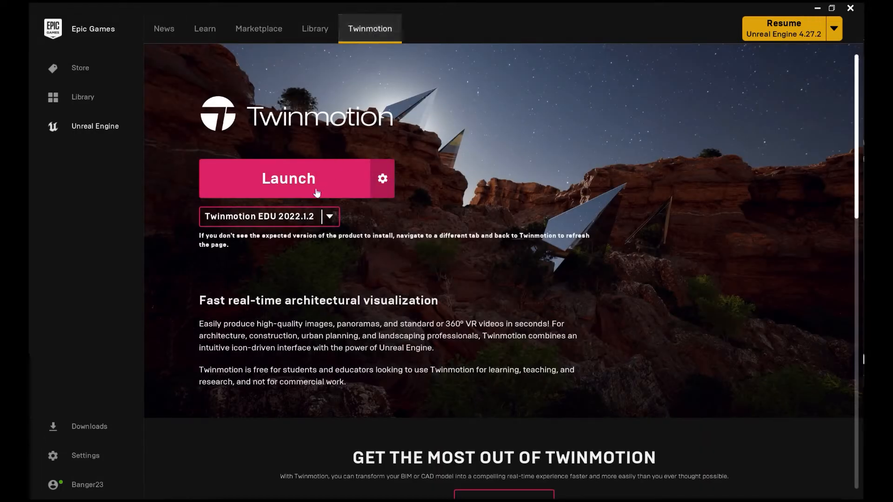
left_click(330, 218)
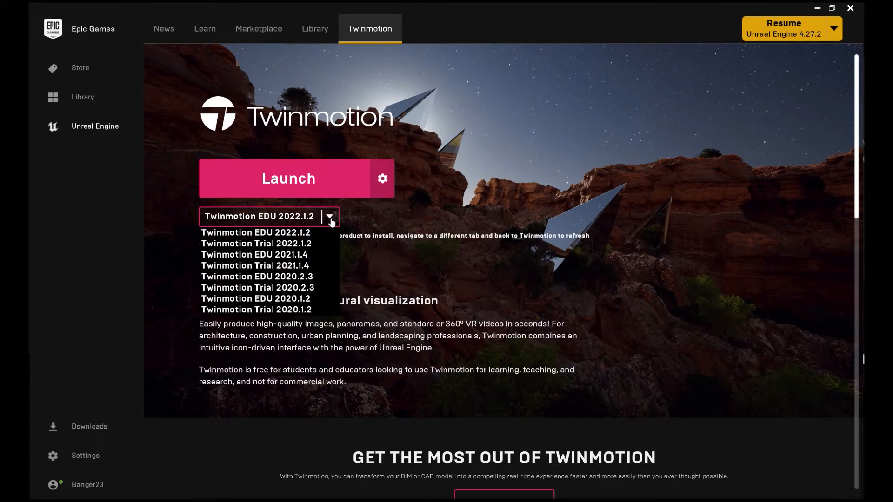
left_click(284, 243)
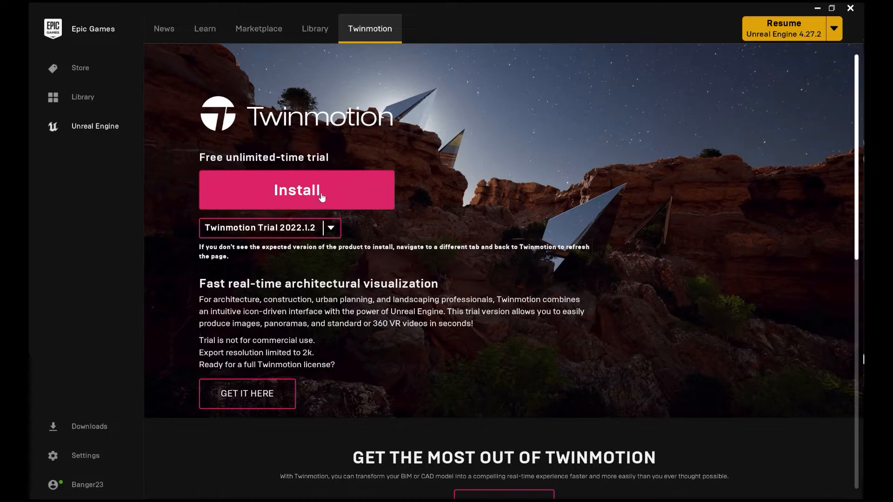
left_click(329, 229)
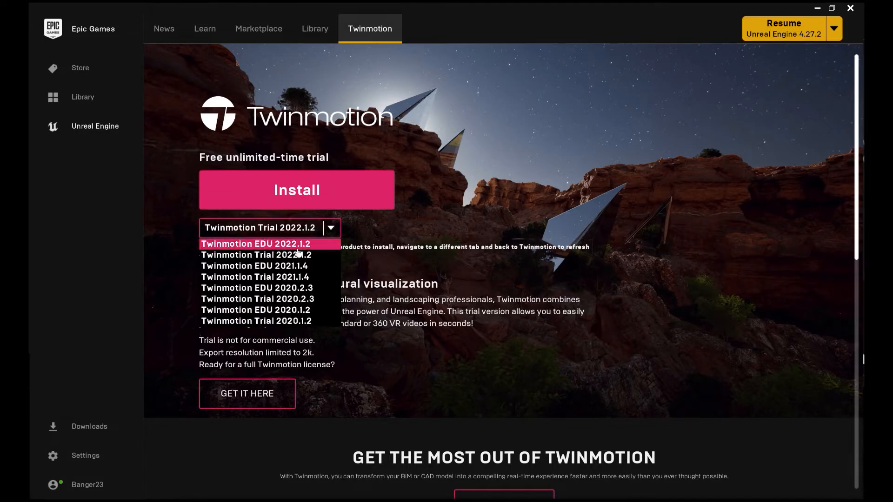
left_click(297, 245)
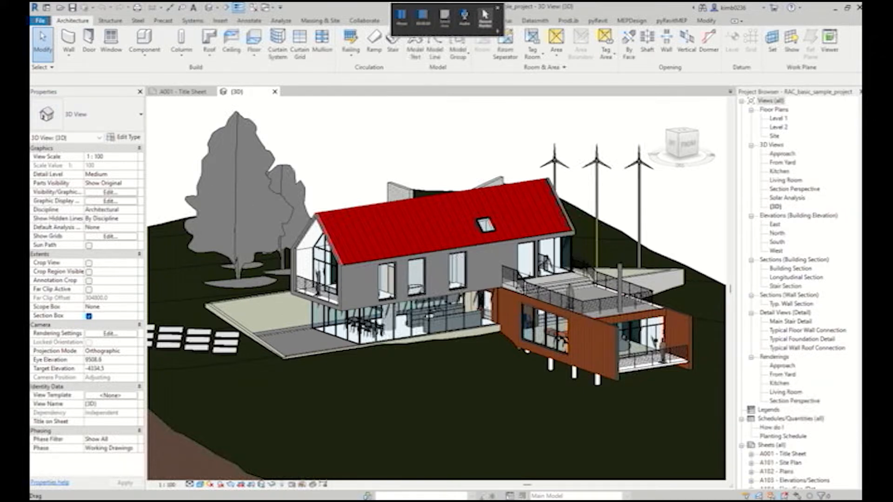
Step: Switch to Revit and open the file commands for the basic sample house project shown in 3D
mouse_move(428, 316)
middle_mouse_down("shift")
mouse_move(382, 316)
mouse_move(432, 321)
middle_mouse_up("shift")
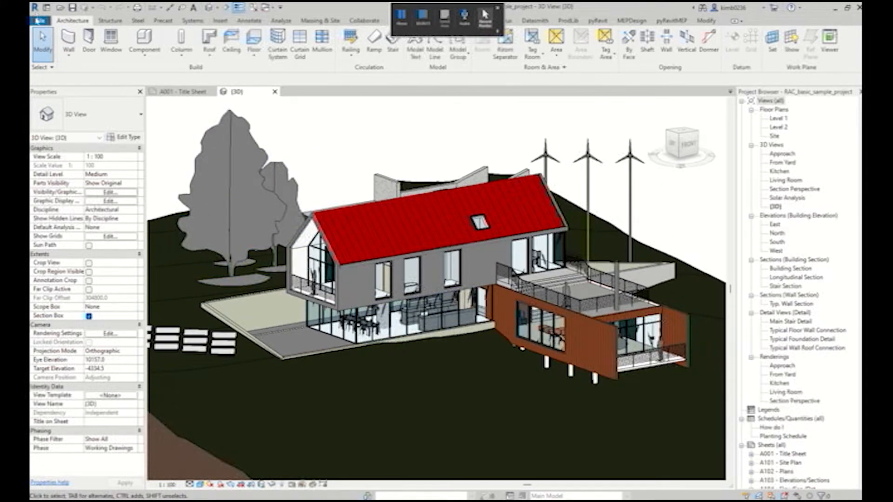
left_click(40, 20)
mouse_move(77, 162)
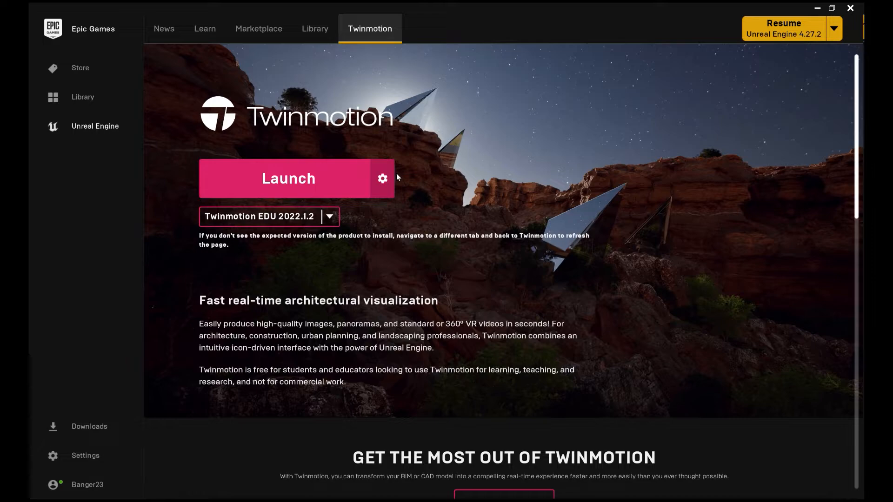
Step: Launch Twinmotion EDU 2022.1.2 and choose the RAC_basic_sample_project-3DView-{3D} FBX file from the Desktop for a geometry import
left_click(288, 180)
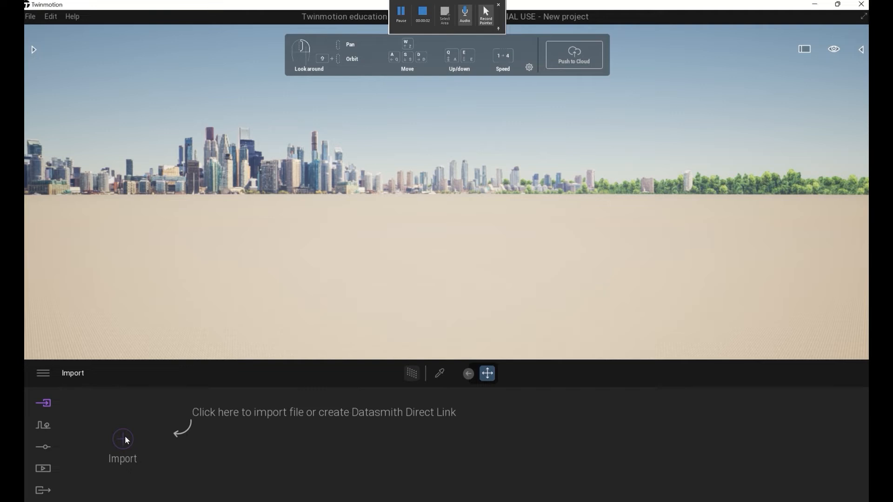
left_click(125, 439)
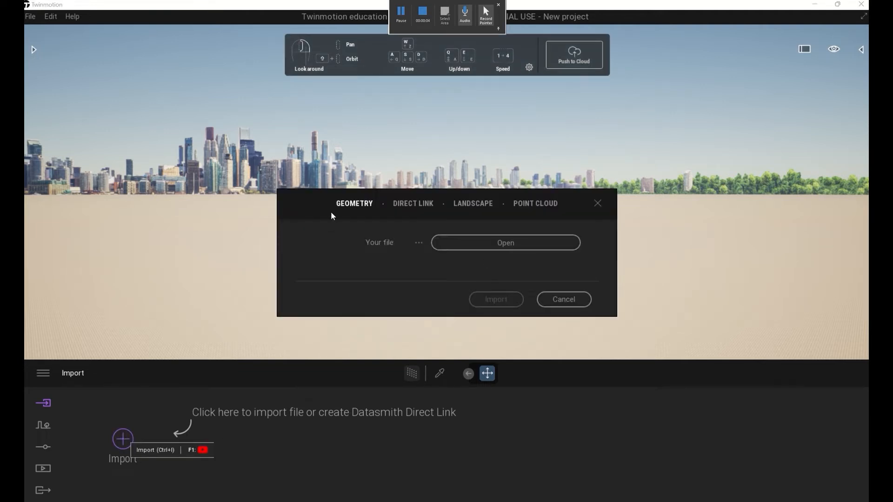
left_click(481, 240)
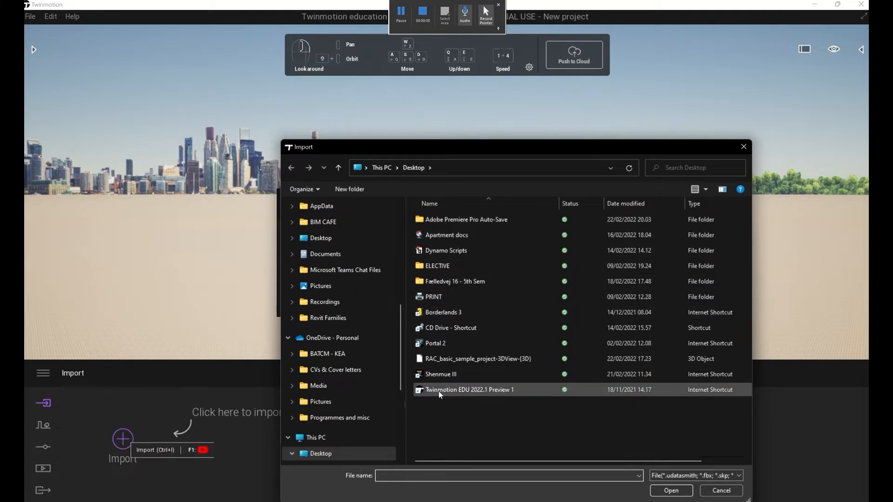
left_click(460, 361)
double_click(460, 361)
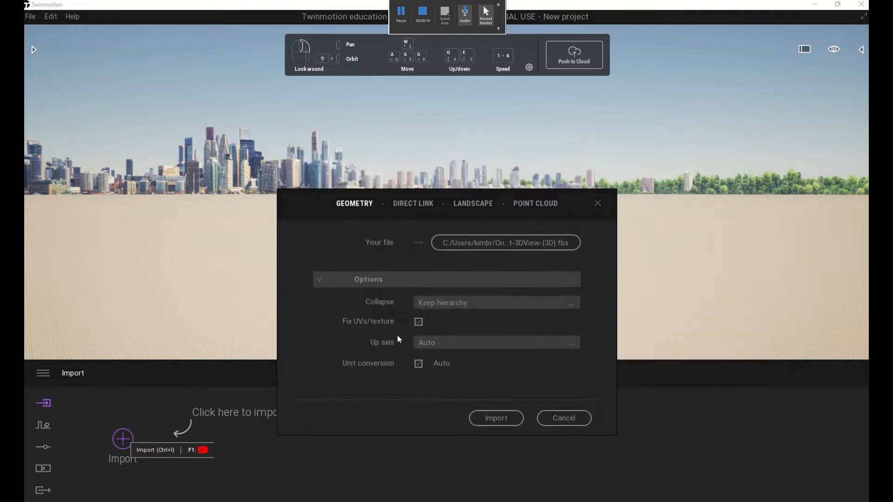
Step: Import the FBX model with Collapse kept at Keep hierarchy
left_click(457, 302)
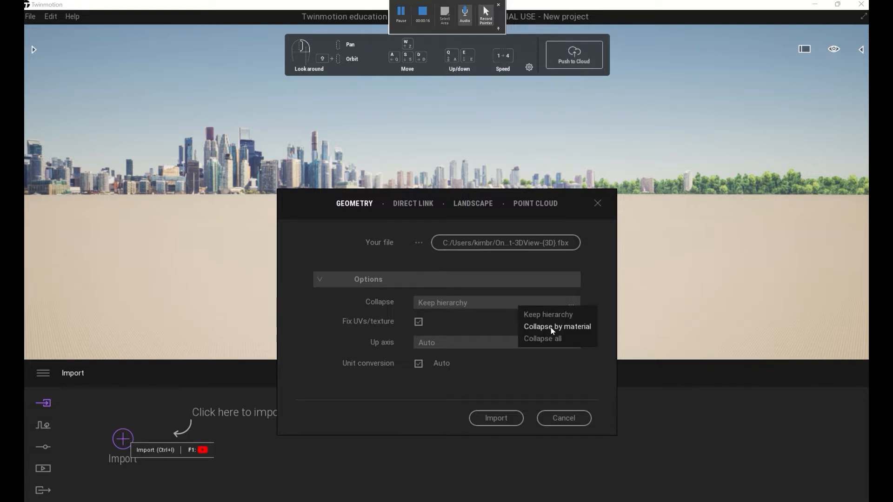
left_click(485, 318)
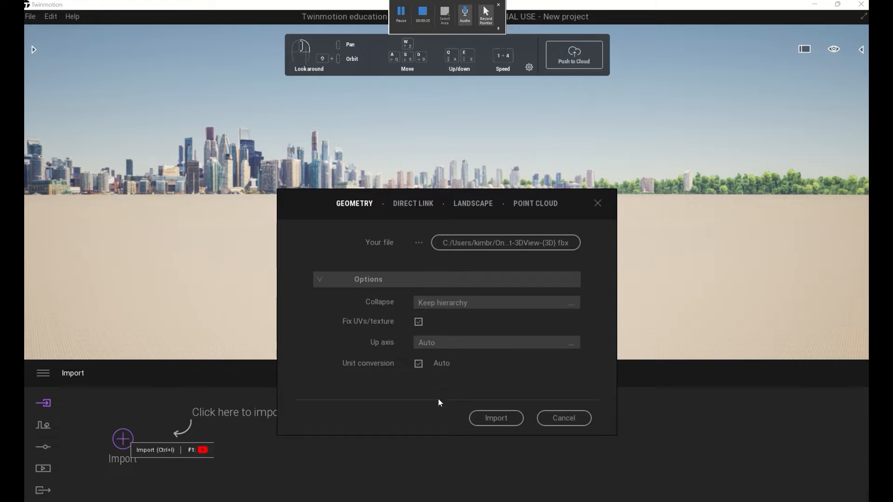
left_click(502, 419)
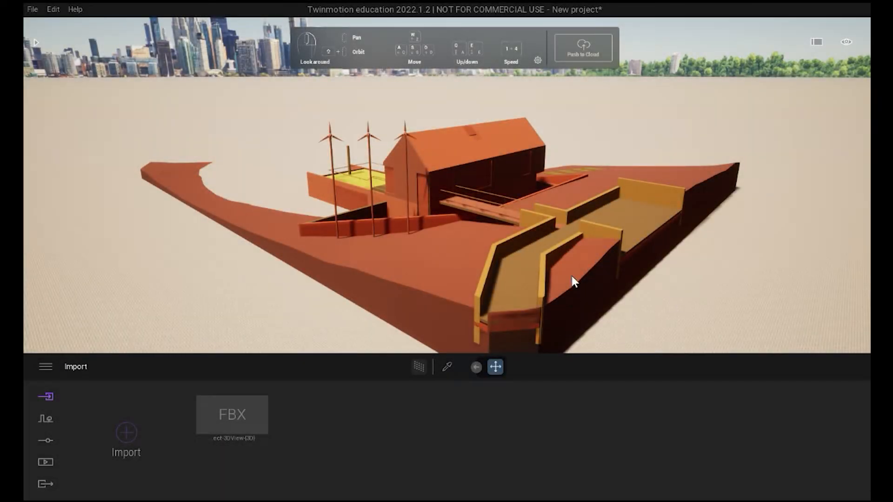
Step: Examine the imported house and its terrain from all sides, close up and from a distance
middle_click_drag(571, 275, 707, 279, "shift")
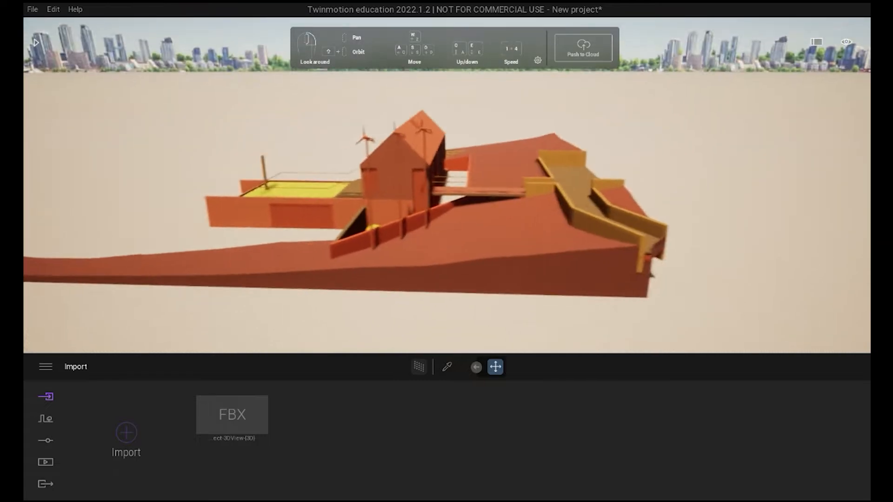
middle_click_drag(390, 233, 595, 258, "shift")
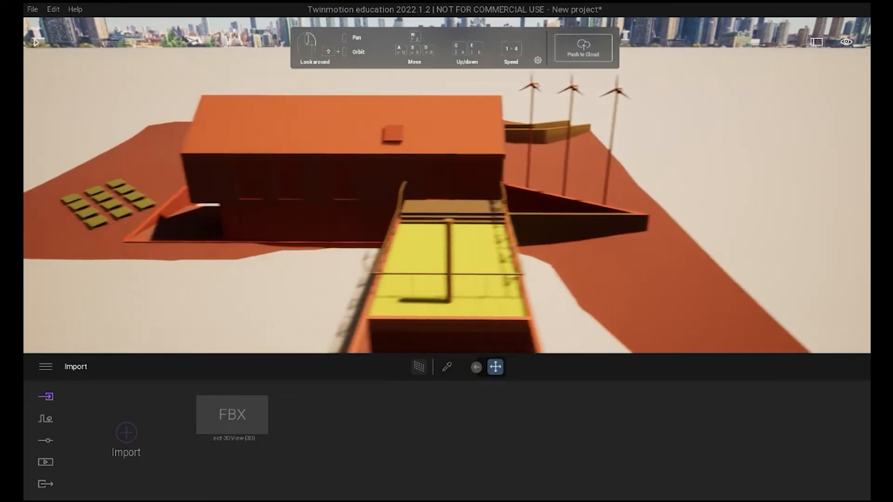
middle_click_drag(200, 258, 290, 265, "shift")
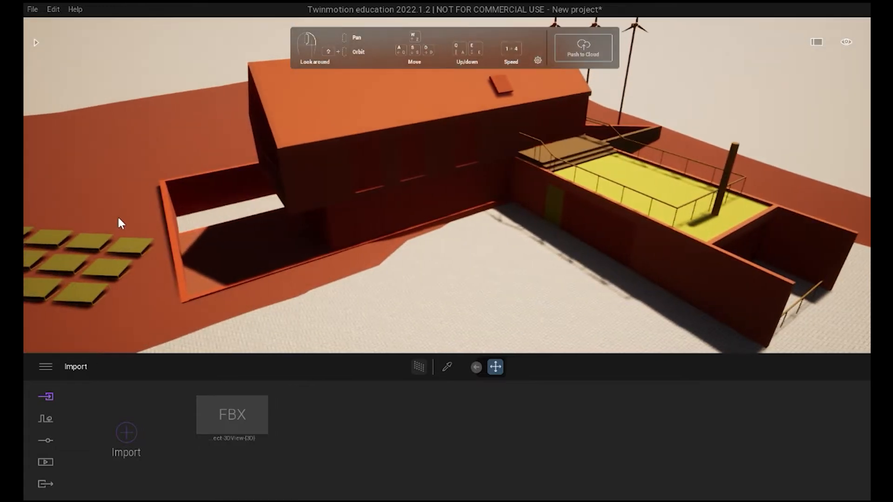
middle_click_drag(121, 224, 287, 307, "shift")
scroll(265, 303, "down", 3)
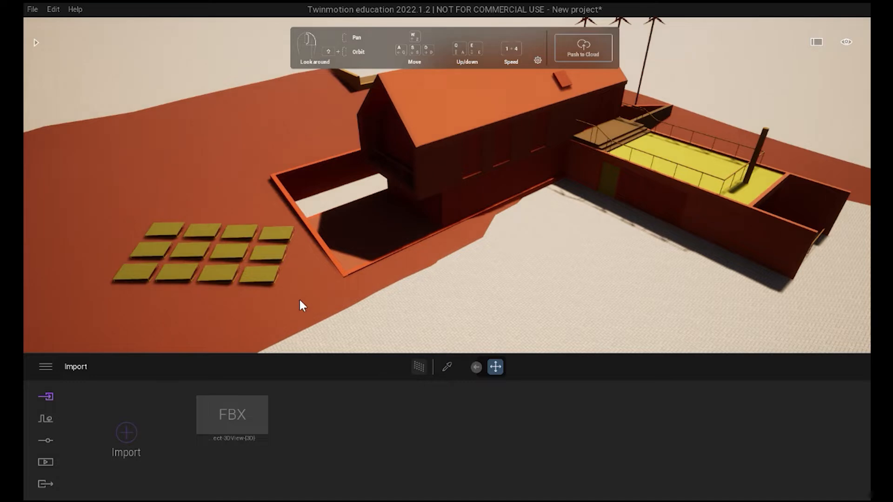
scroll(299, 300, "up", 5)
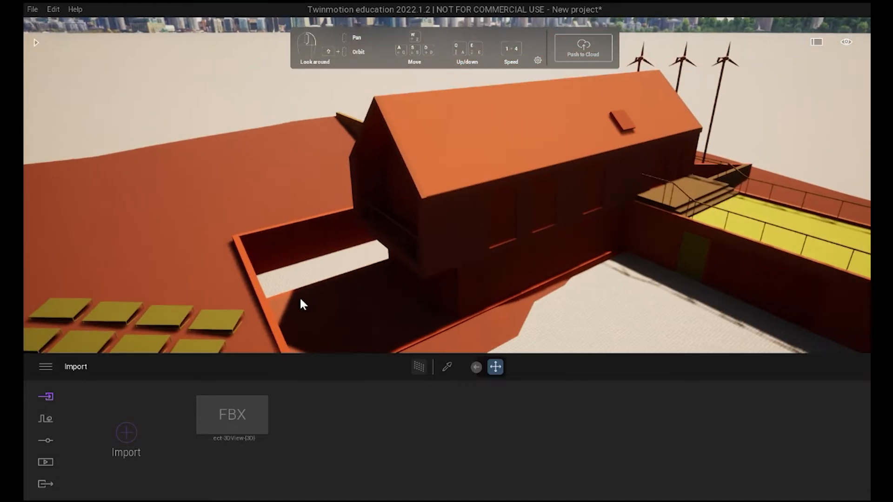
middle_click_drag(300, 300, 343, 352, "shift")
right_click_drag(342, 351, 419, 339)
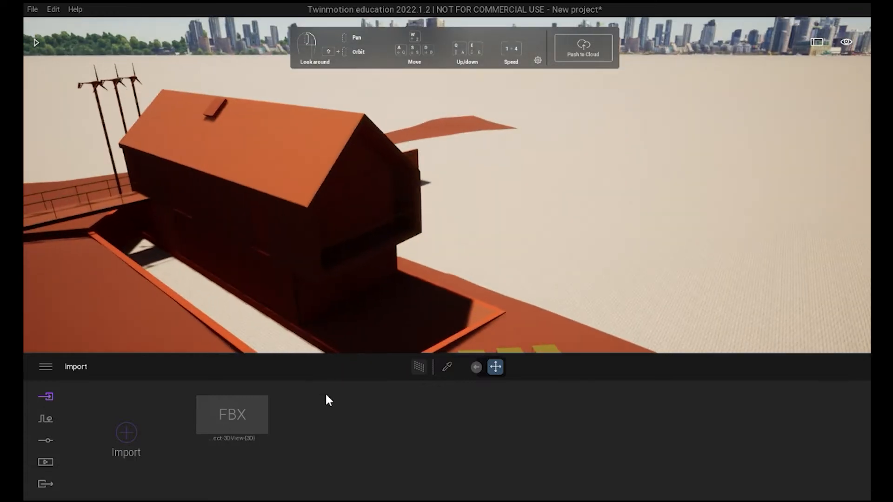
right_click_drag(292, 297, 209, 274)
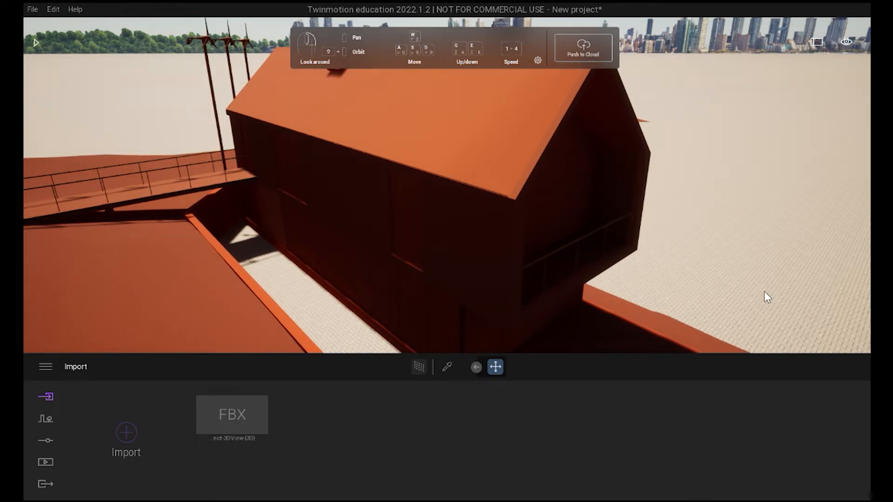
right_click_drag(583, 267, 414, 318)
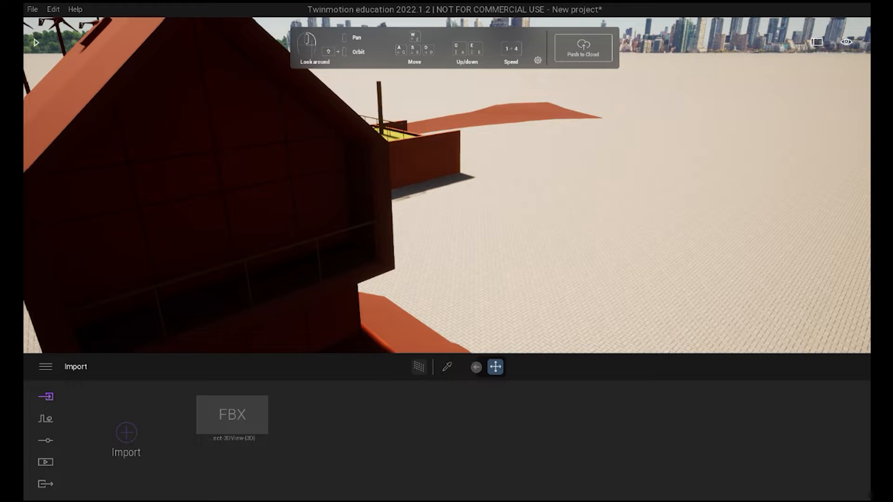
key("s")
key("a")
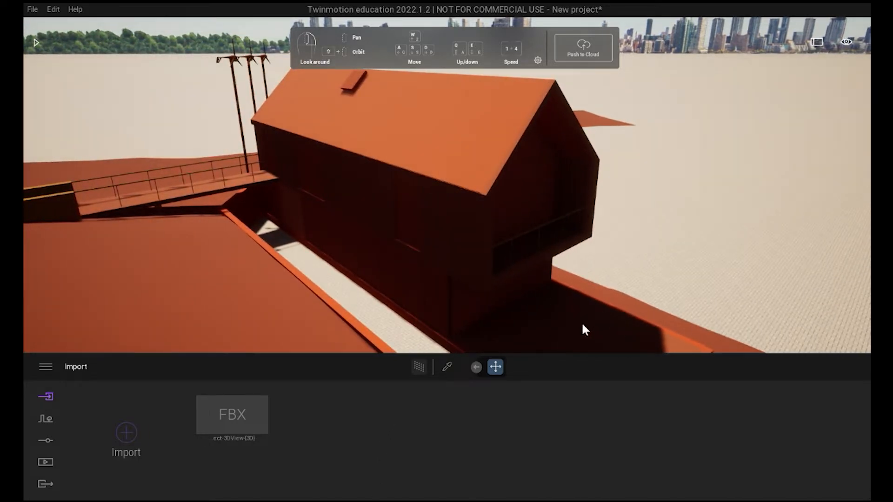
Step: Apply the Clear glass material from the library to the house's window glazing and inspect the gable window
left_click(40, 60)
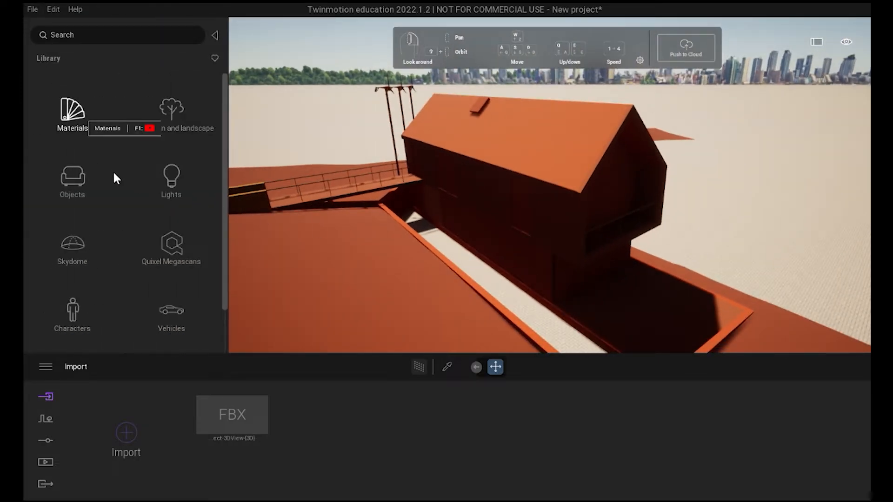
left_click(72, 113)
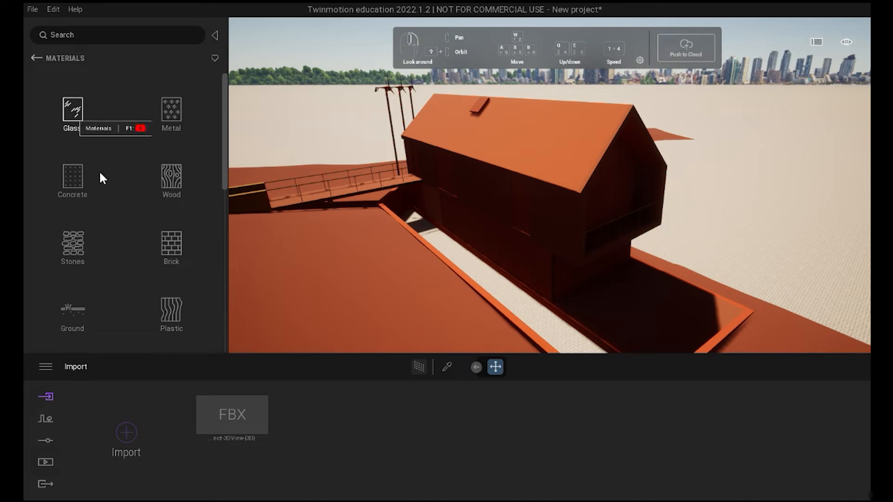
left_click(72, 112)
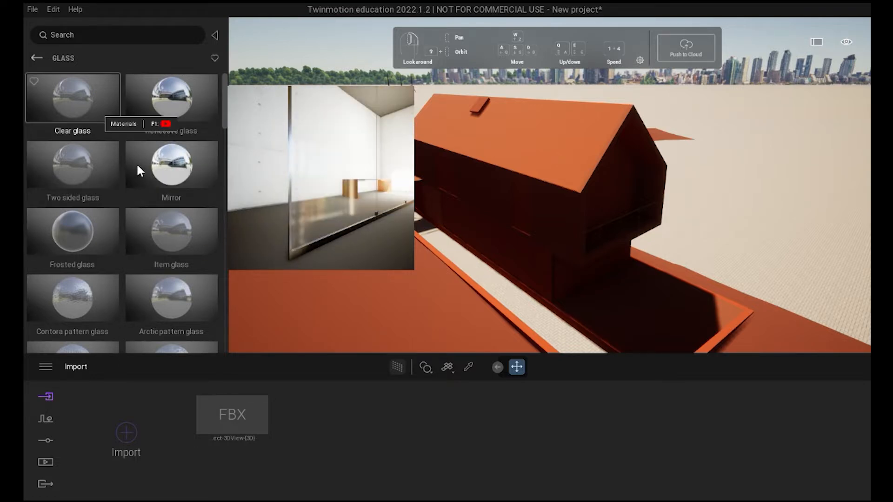
left_click_drag(135, 167, 492, 279)
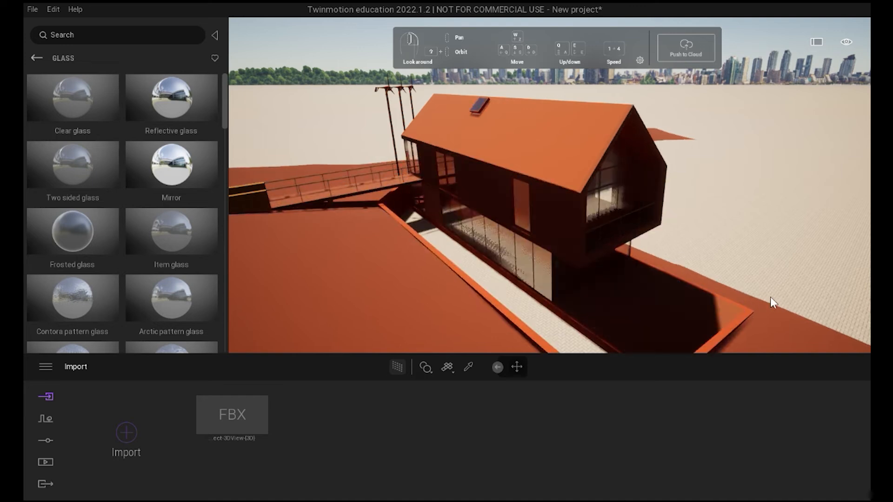
scroll(760, 320, "up", 2)
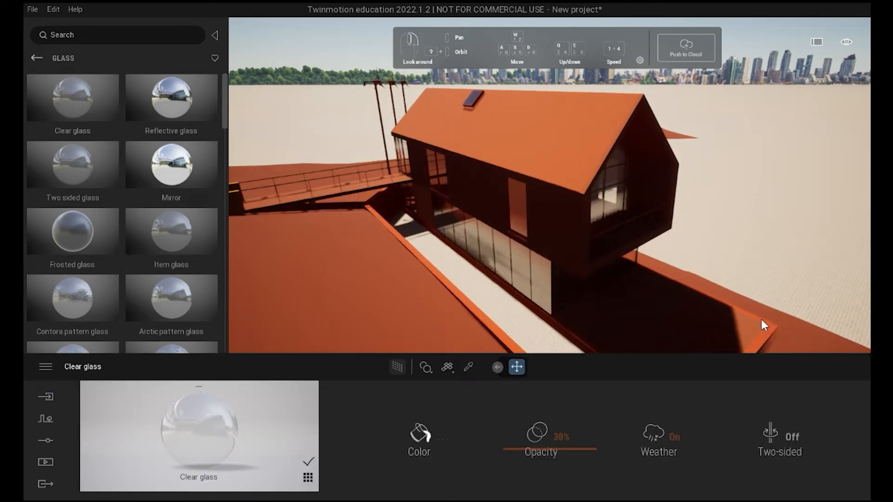
scroll(757, 328, "up", 5)
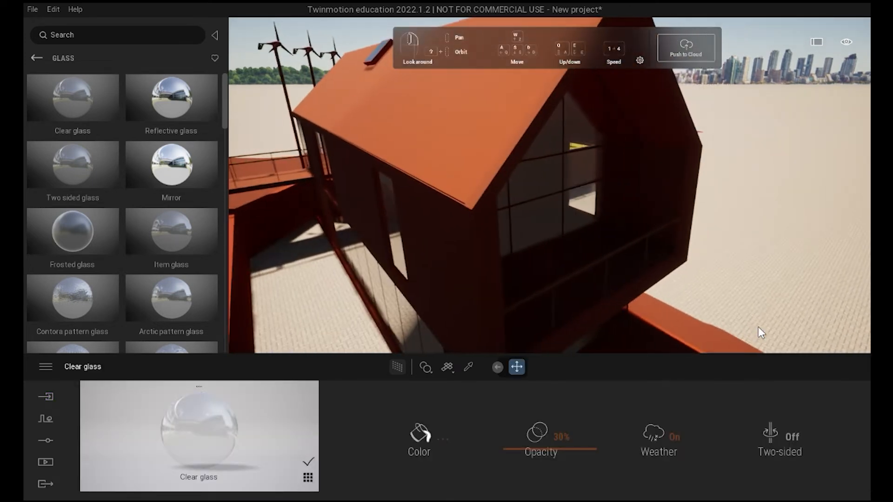
middle_click_drag(751, 341, 703, 344)
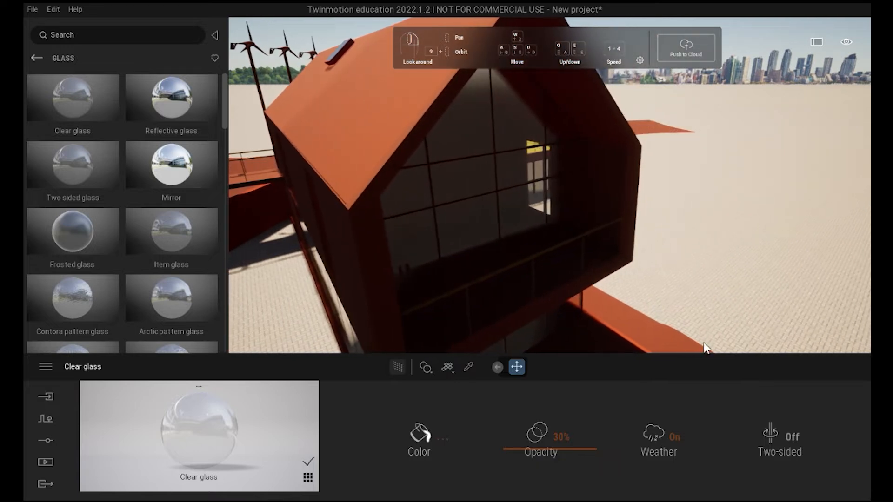
Step: Examine the clear glass glazing along the house's long side, from the gable end to the entrance walkway
key("a")
right_click_drag(602, 300, 711, 328)
key("s")
right_click_drag(558, 290, 609, 291)
key("a")
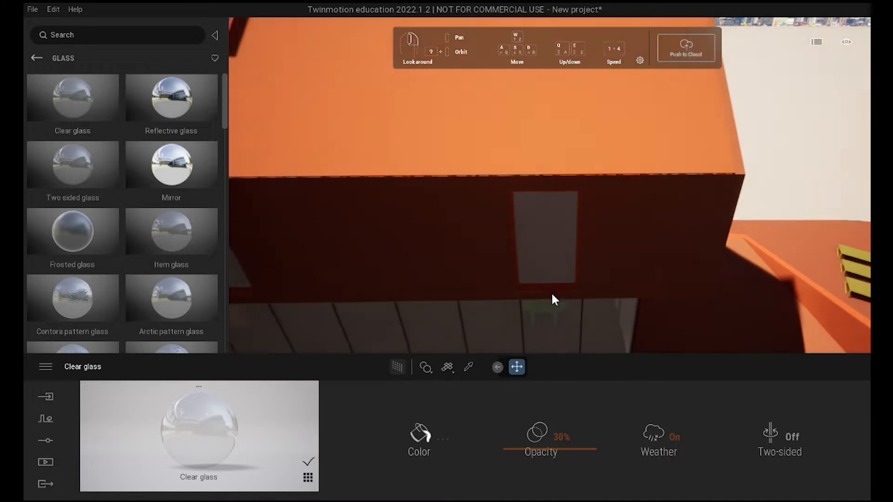
key("s")
key("s")
key("a")
key("w")
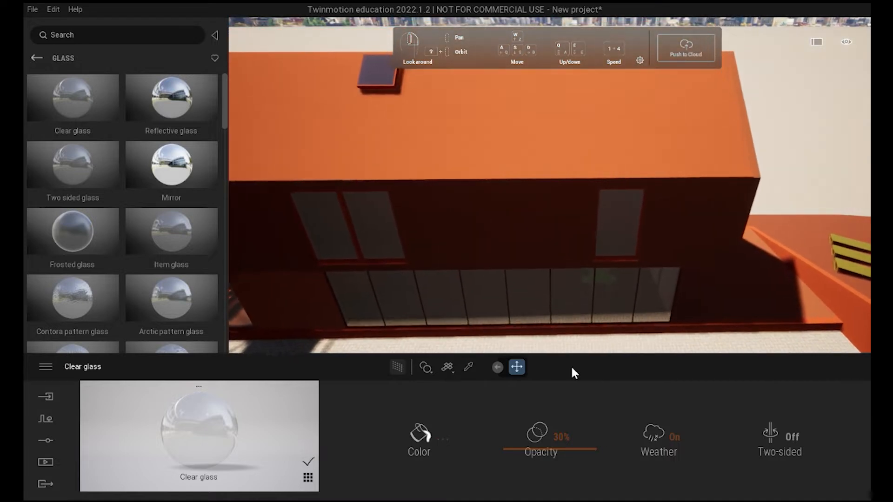
key("a")
key("a")
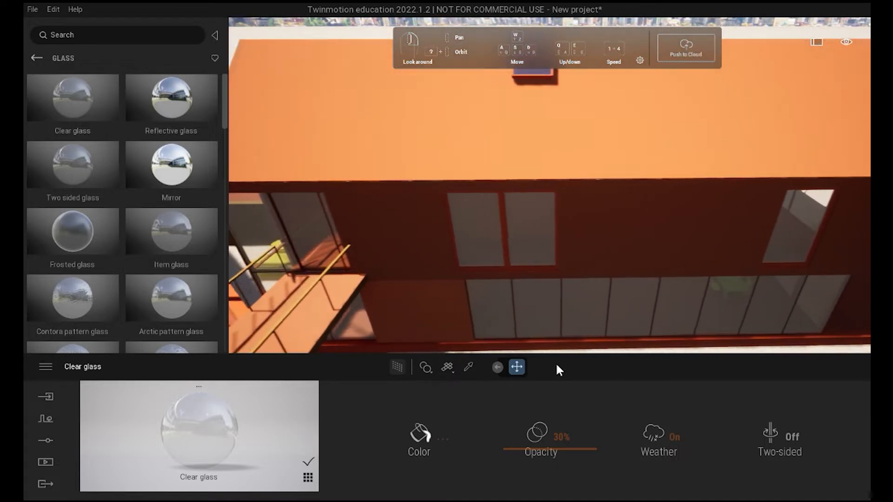
key("a")
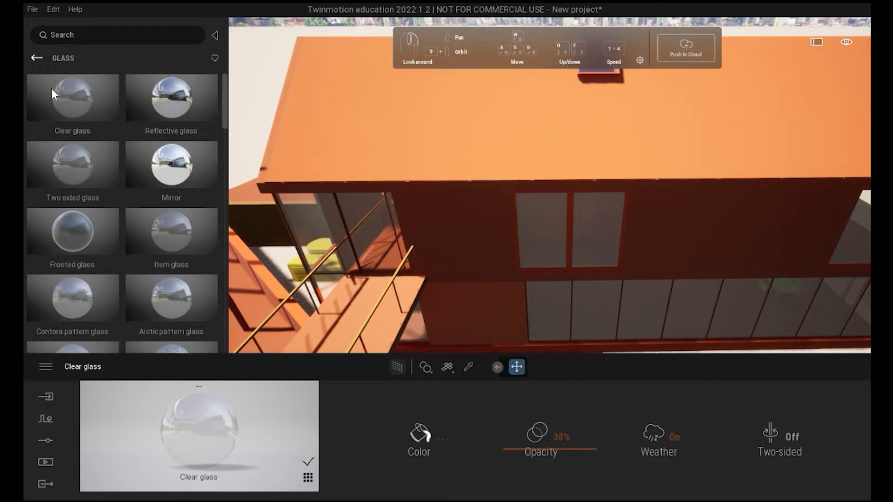
Step: Apply the Roof covering 05 material from the library's roof coverings to the main roof surface
left_click(38, 58)
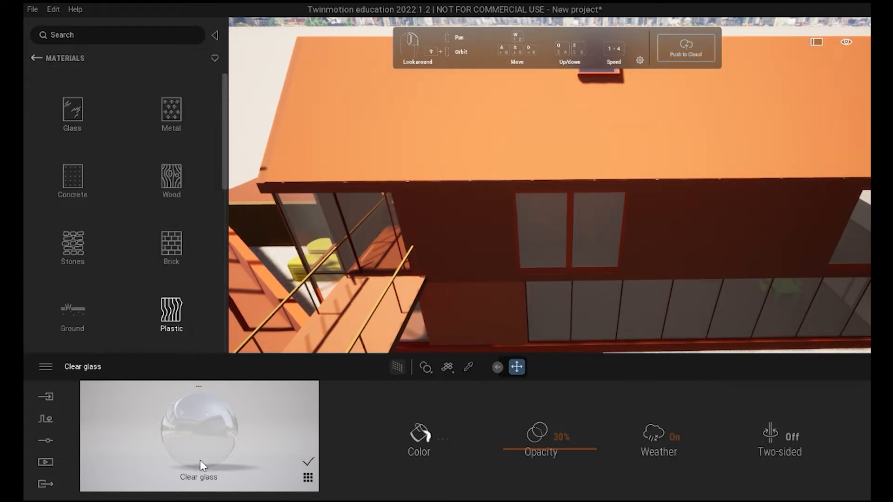
scroll(186, 298, "down", 3)
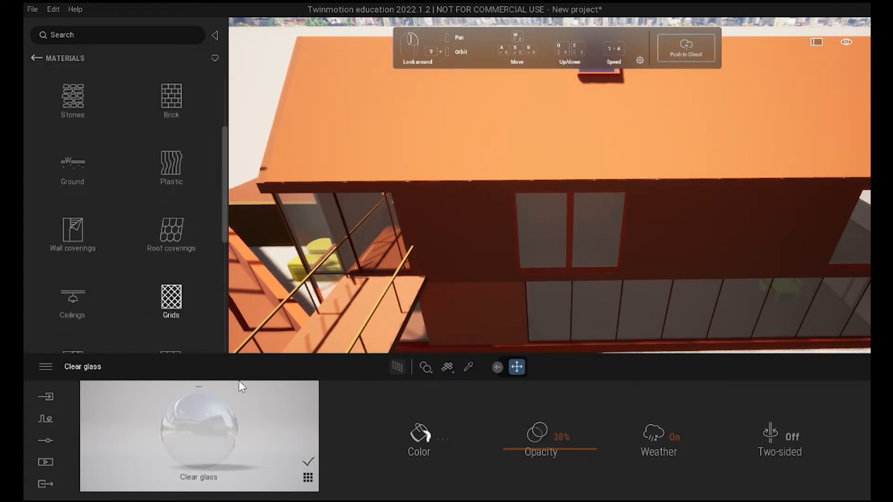
left_click(171, 231)
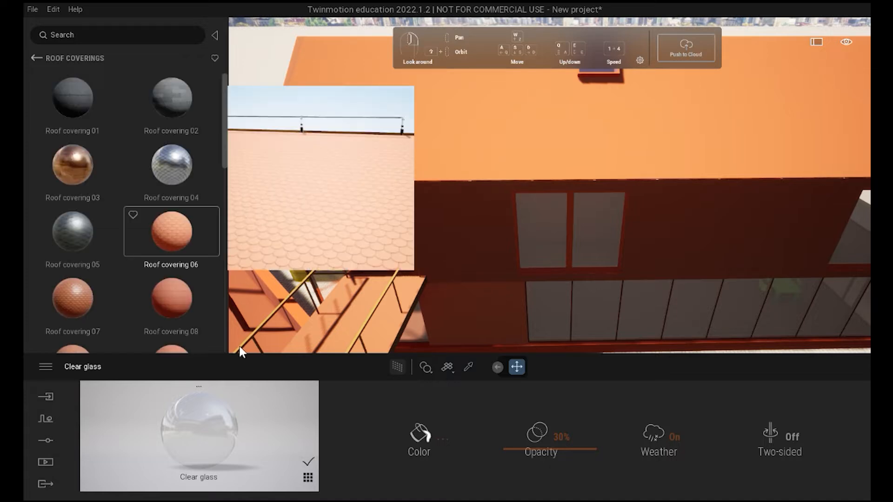
mouse_move(80, 100)
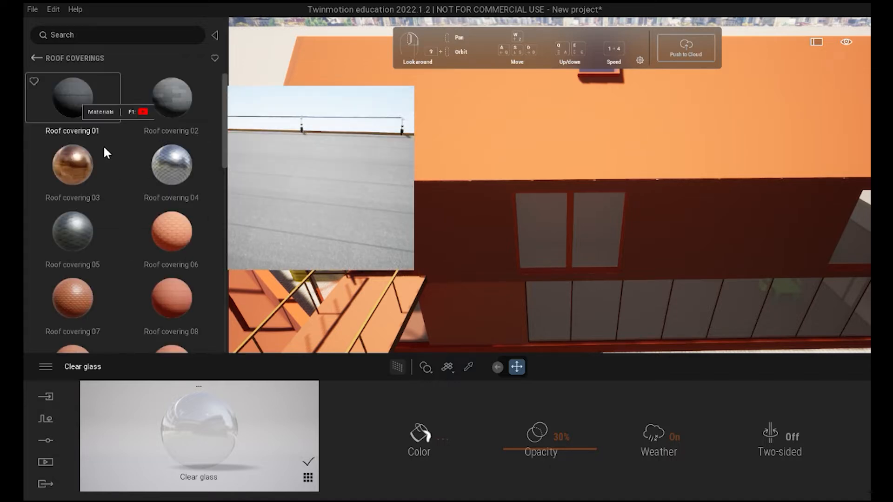
mouse_move(173, 102)
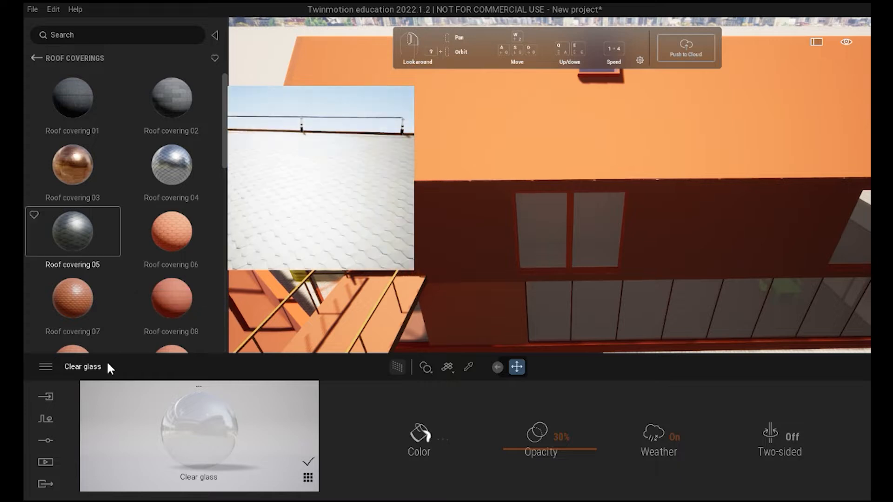
left_click(579, 230)
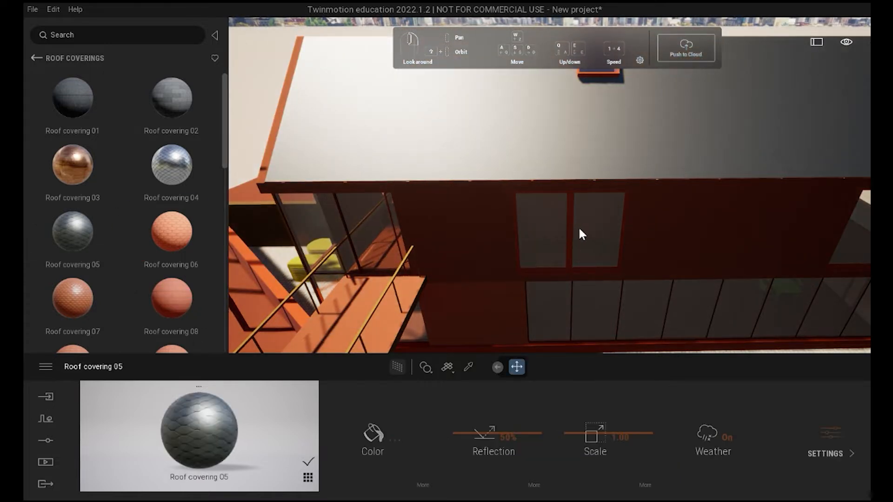
Step: Increase the Roof covering 05 texture scale to 8.69 while checking the tile pattern on the roof
scroll(580, 228, "up", 5)
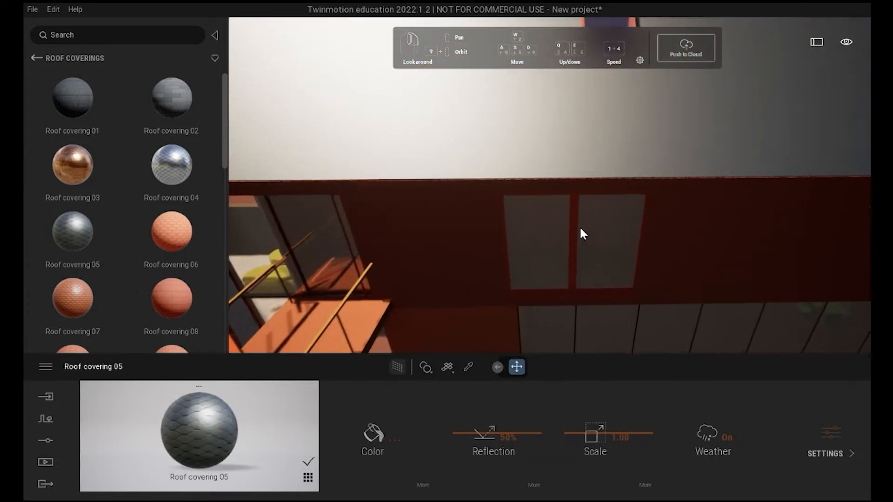
middle_click_drag(582, 236, 610, 355)
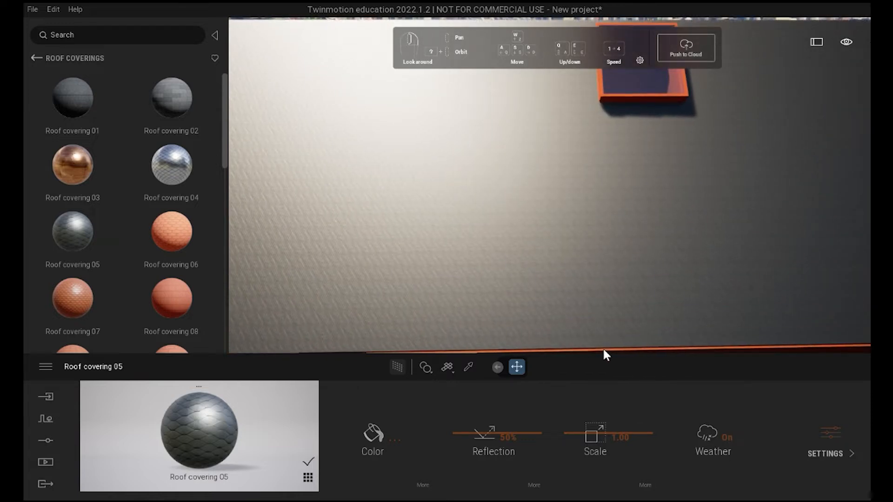
left_click_drag(604, 434, 679, 435)
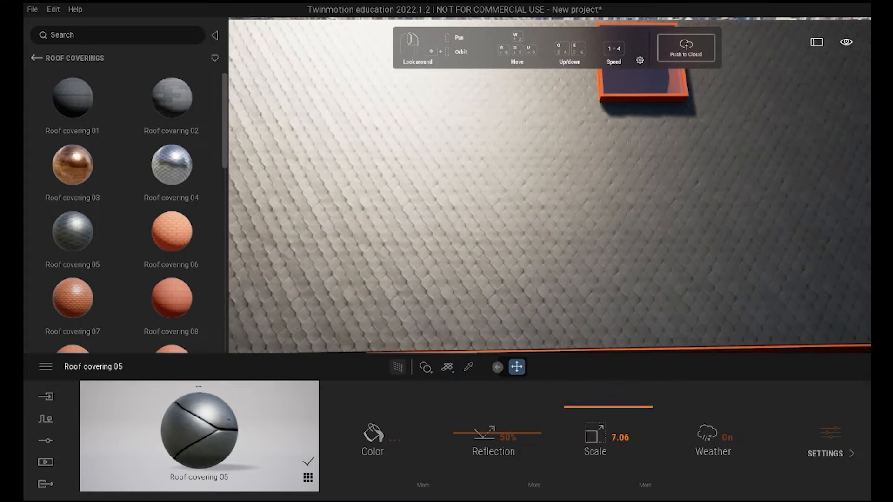
key("s")
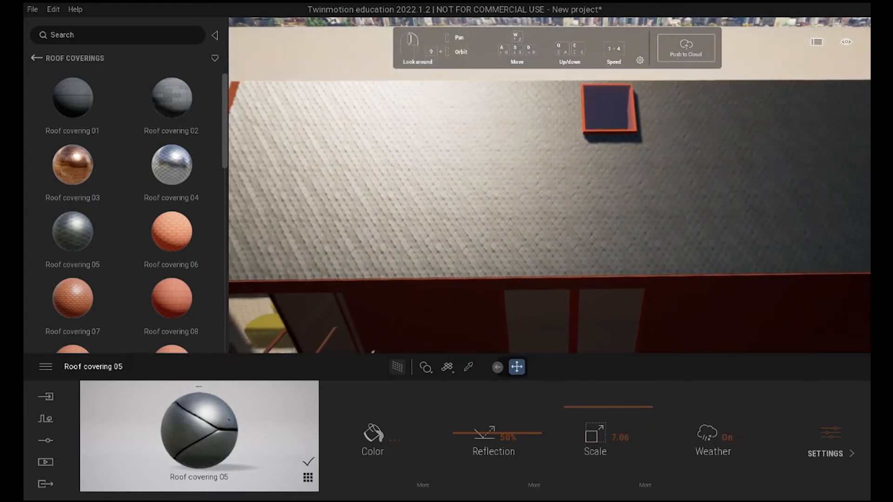
left_click_drag(679, 434, 696, 434)
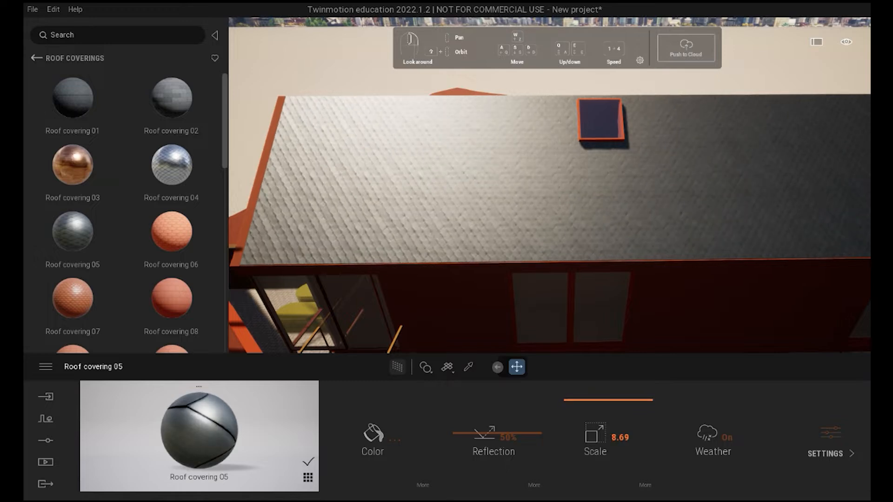
Step: Apply the Roof covering 01 material to the roof's edge trim and set its scale to 6.01
key("a")
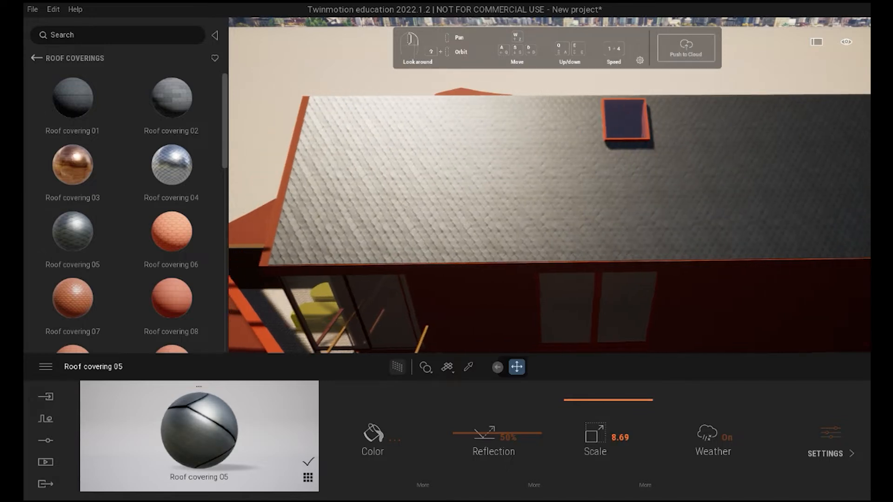
key("w")
key("w")
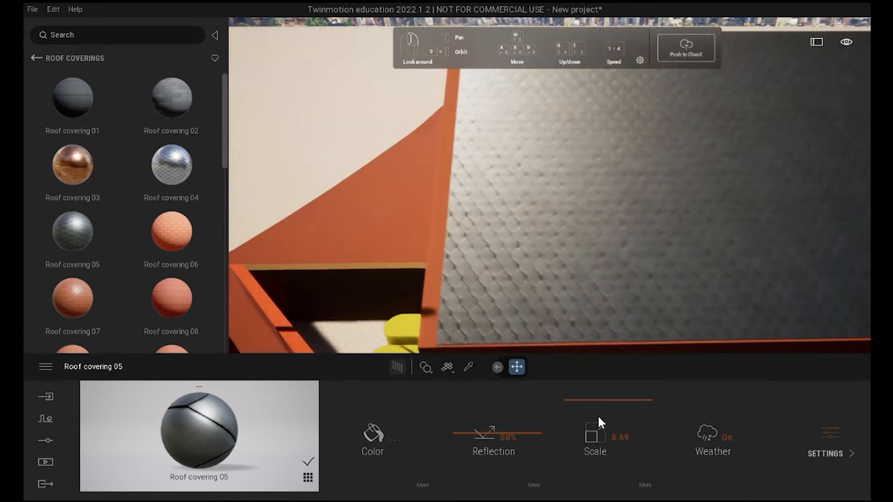
key("w")
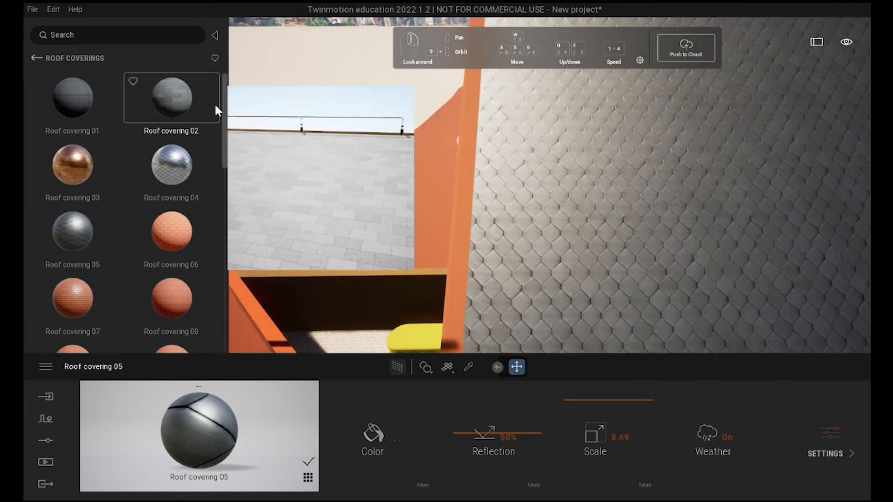
left_click_drag(117, 153, 686, 326)
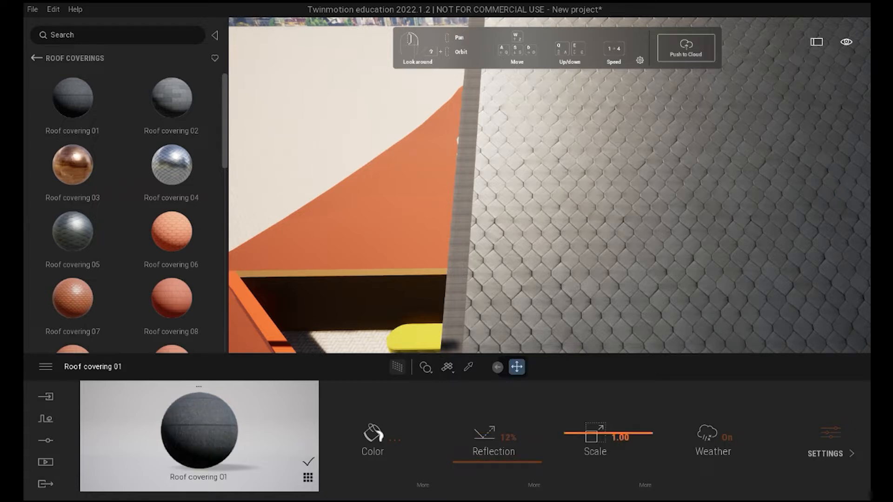
key("s")
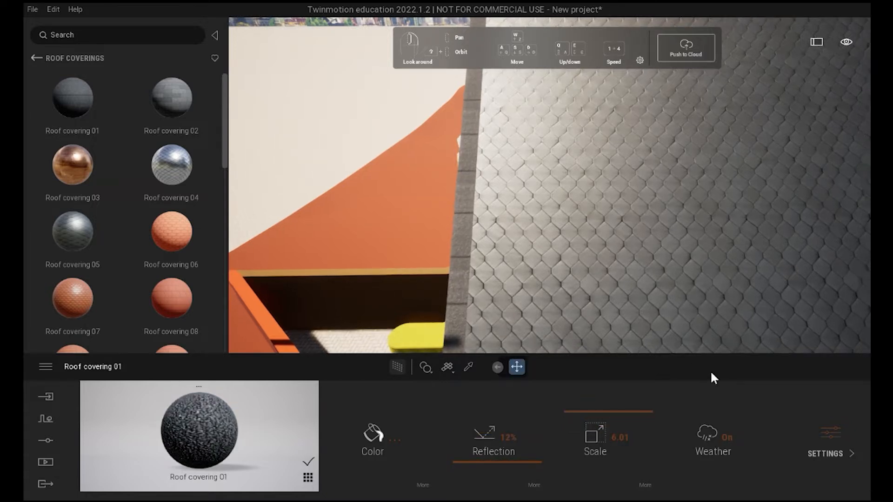
Step: Apply the Clean brick 08 material from the brick library to the house's gable wall
key("a")
key("a")
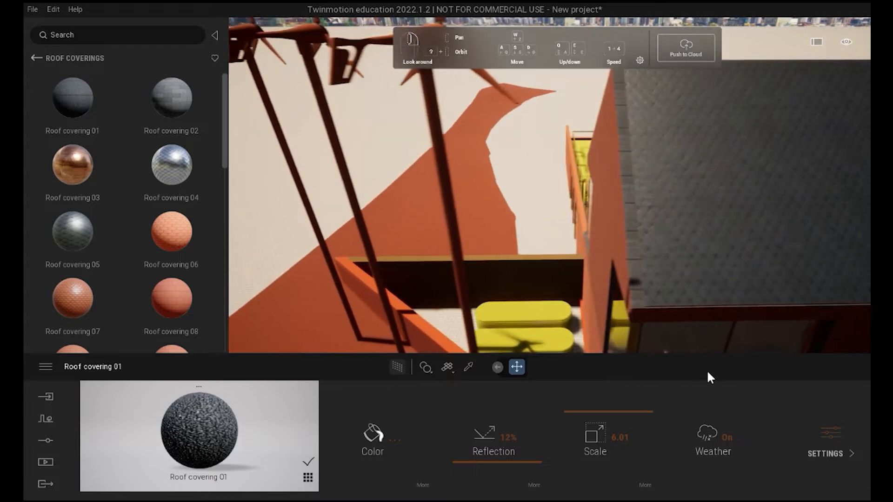
right_click_drag(700, 350, 646, 358)
key("a")
key("w")
key("e")
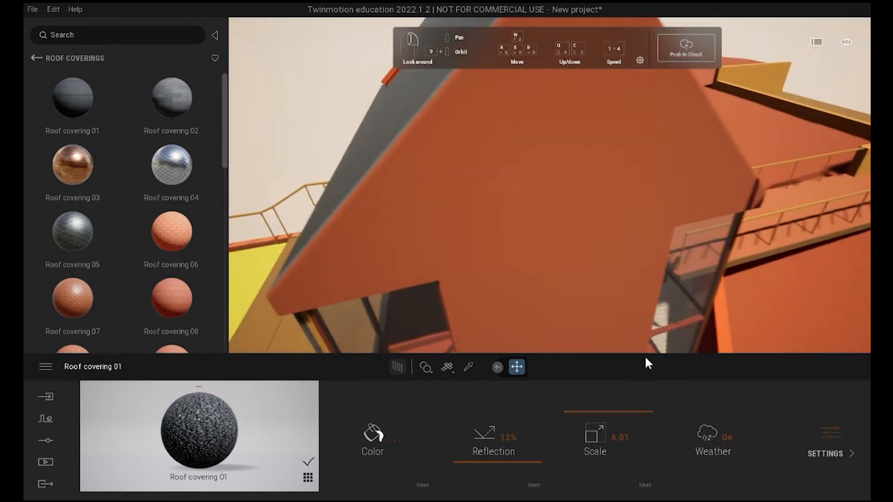
right_click_drag(587, 354, 623, 363)
key("s")
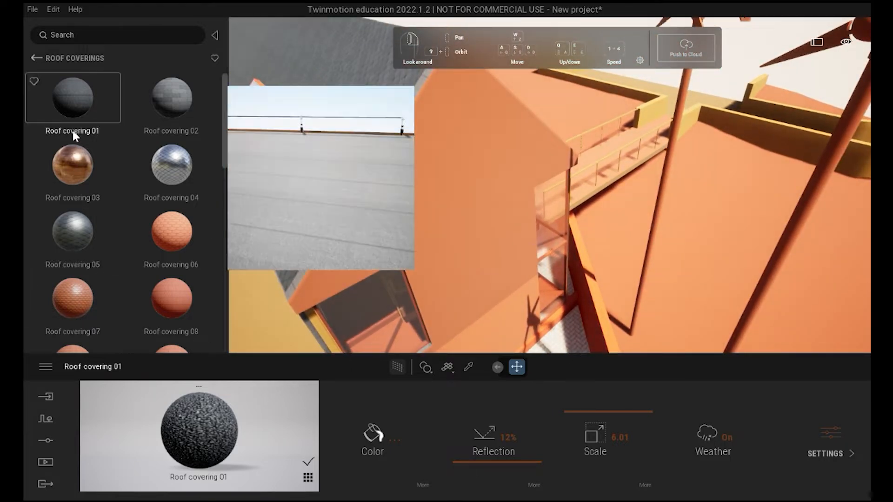
left_click(42, 58)
left_click(171, 244)
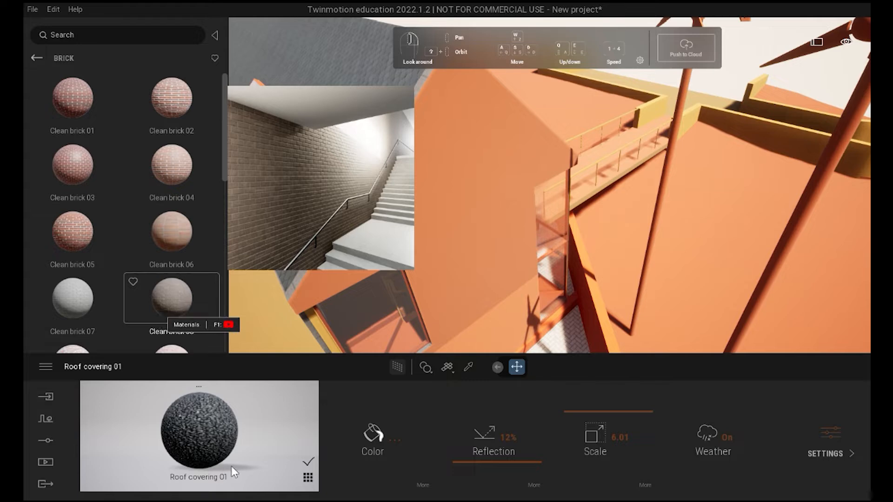
scroll(218, 302, "down", 3)
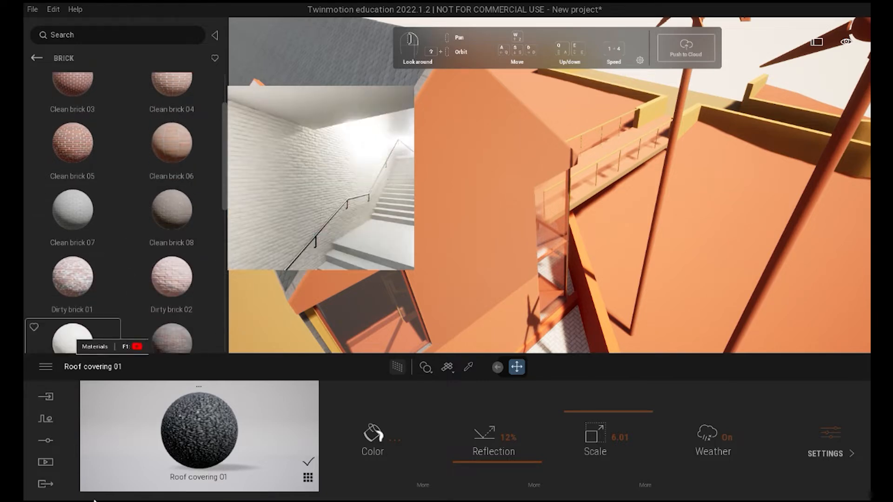
left_click_drag(221, 328, 488, 373)
Step: Increase the Clean brick 08 texture scale to 7.18, judging the pattern close up beside the gable window
scroll(581, 368, "up", 2)
middle_click_drag(581, 368, 580, 339, "shift")
scroll(580, 367, "up", 3)
middle_click_drag(730, 417, 662, 386, "shift")
right_click_drag(748, 437, 701, 434)
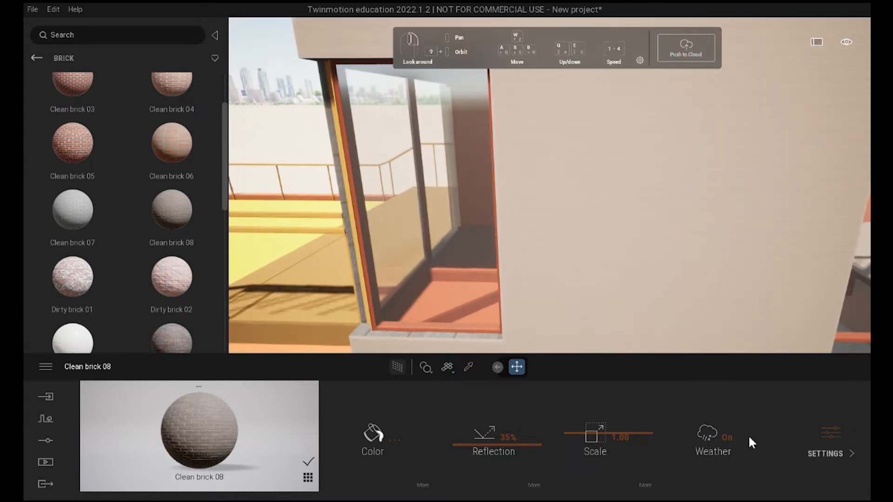
left_click_drag(608, 433, 674, 432)
Step: Examine the brick walls, corner glazing and terrace steps from several distances around the house corner
key("s")
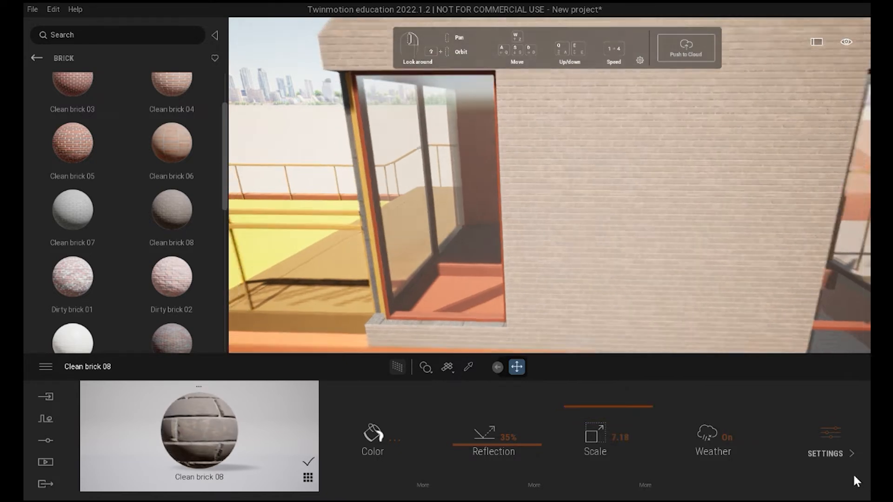
key("a")
key("a")
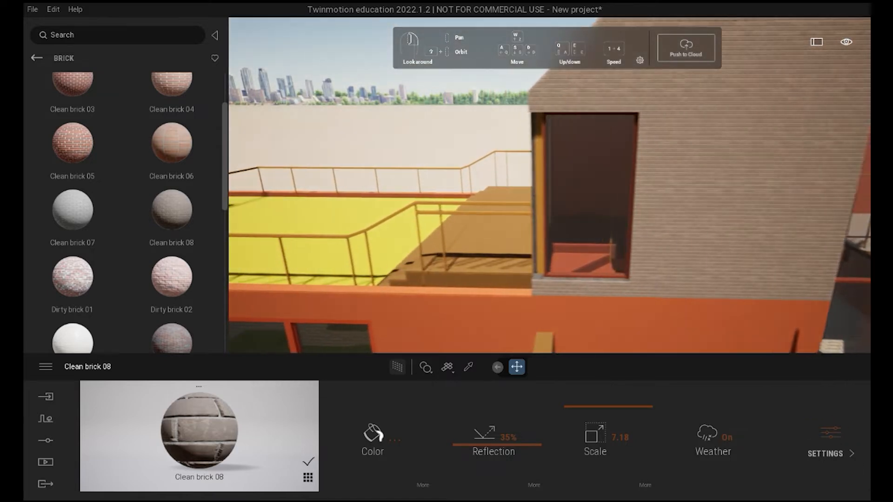
right_click_drag(855, 457, 787, 442)
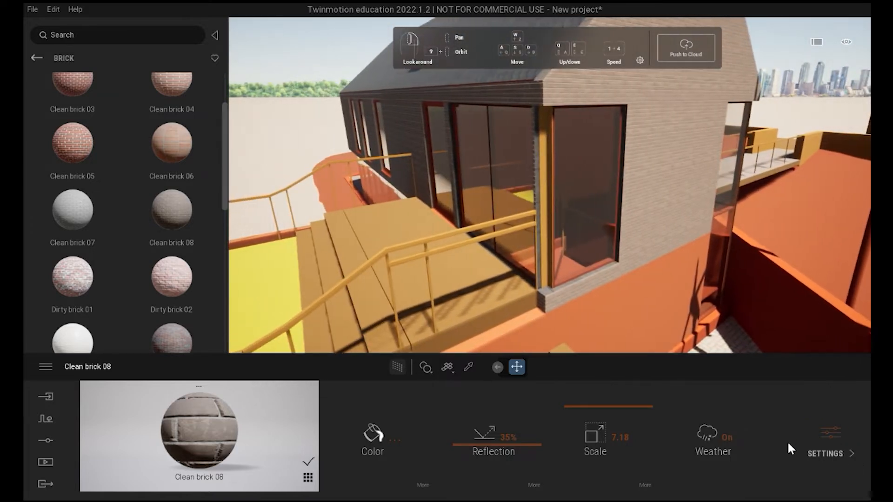
key("w")
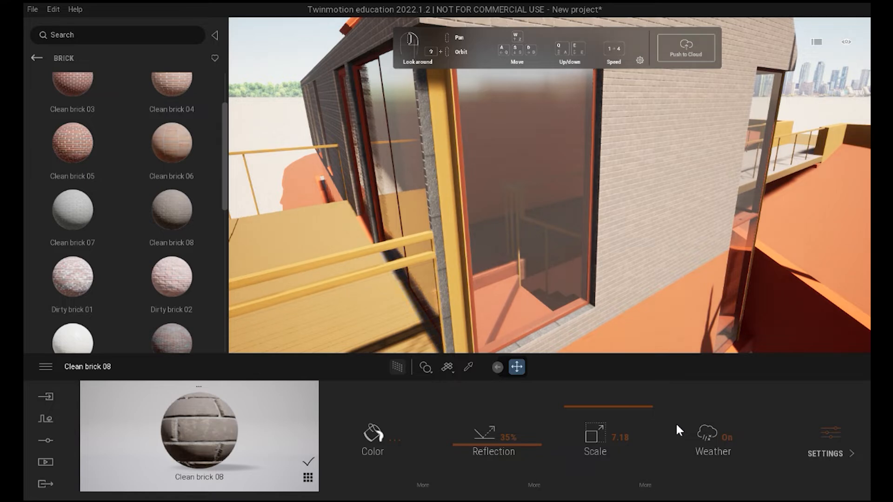
key("s")
key("e")
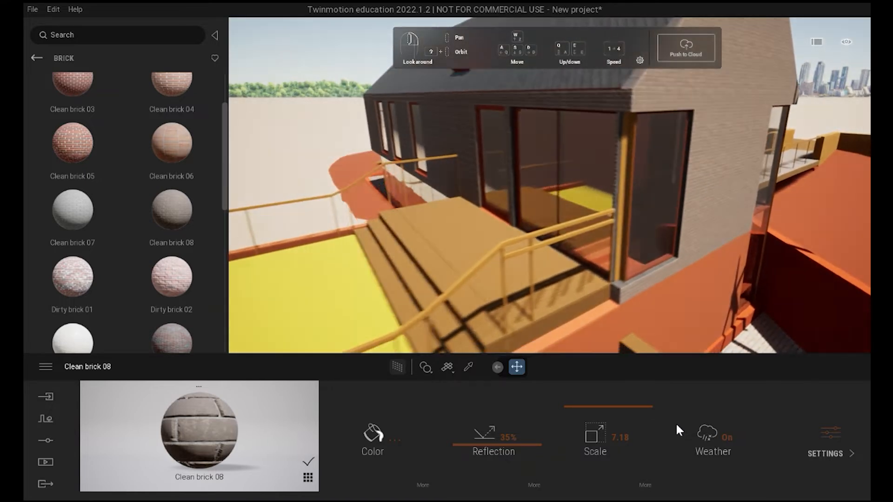
key("w")
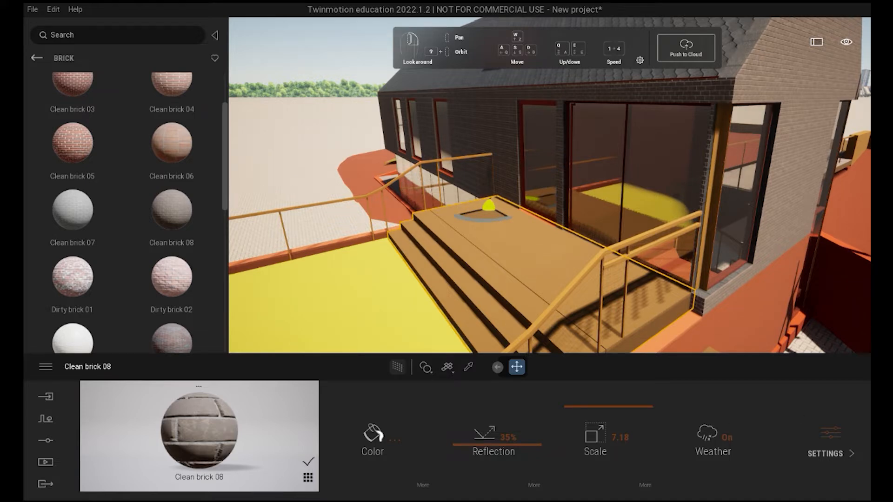
Step: Apply the Bare concrete 01 material from the concrete library to the precast stairs on the terrace
key("Escape")
left_click(875, 35)
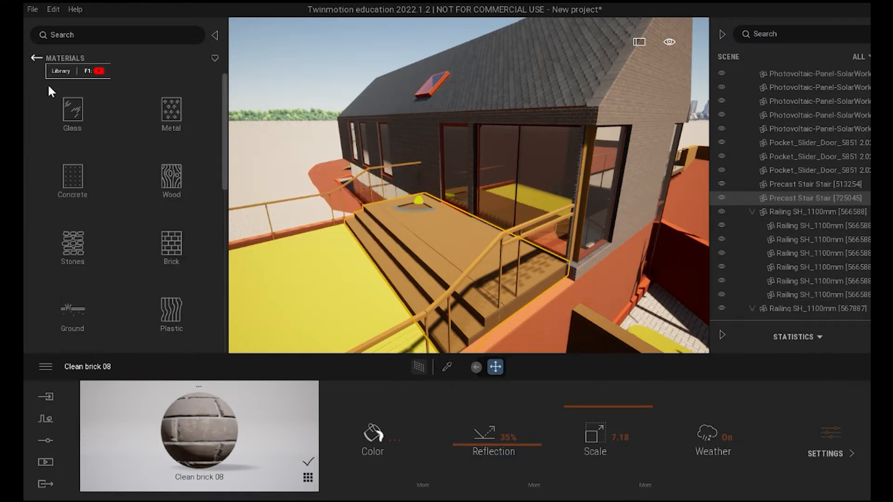
left_click(114, 219)
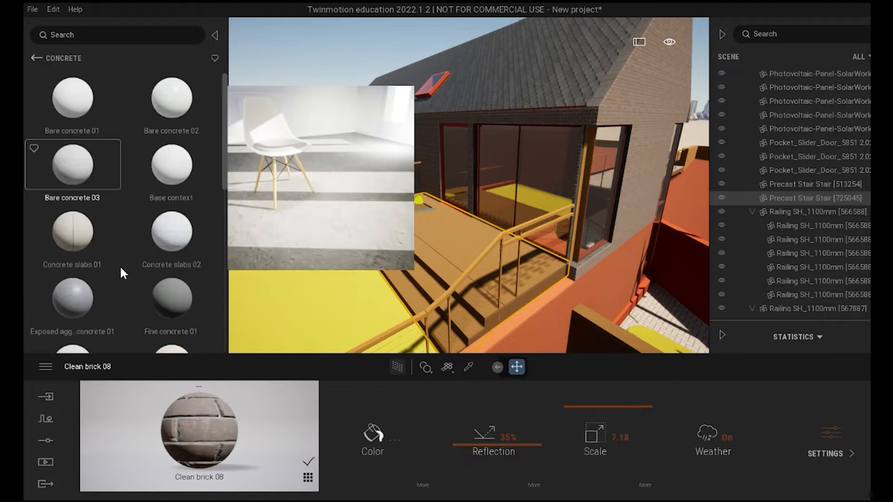
mouse_move(101, 178)
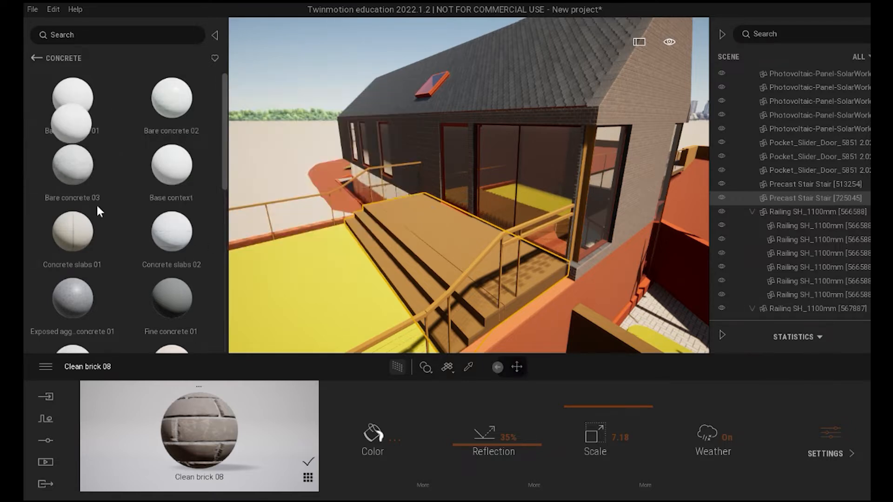
left_click_drag(97, 210, 446, 232)
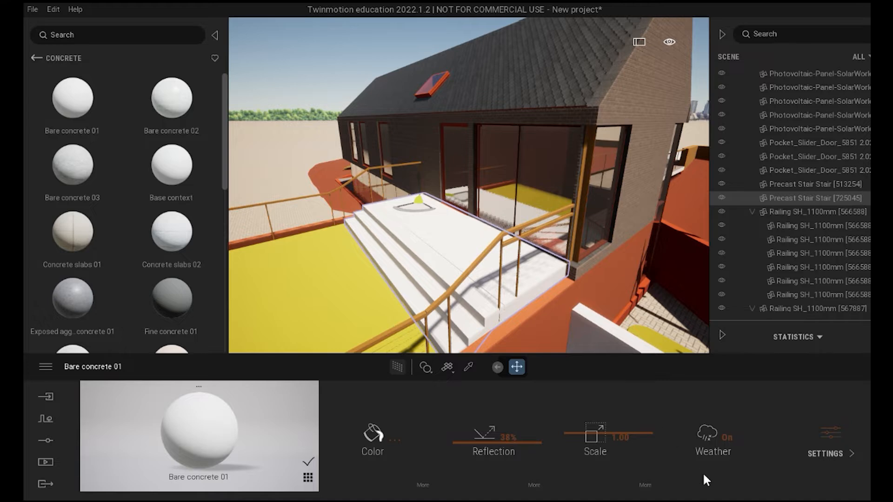
Step: Set the Bare concrete 01 texture scale to 8.80, judging the surface close up on the terrace steps
key("w")
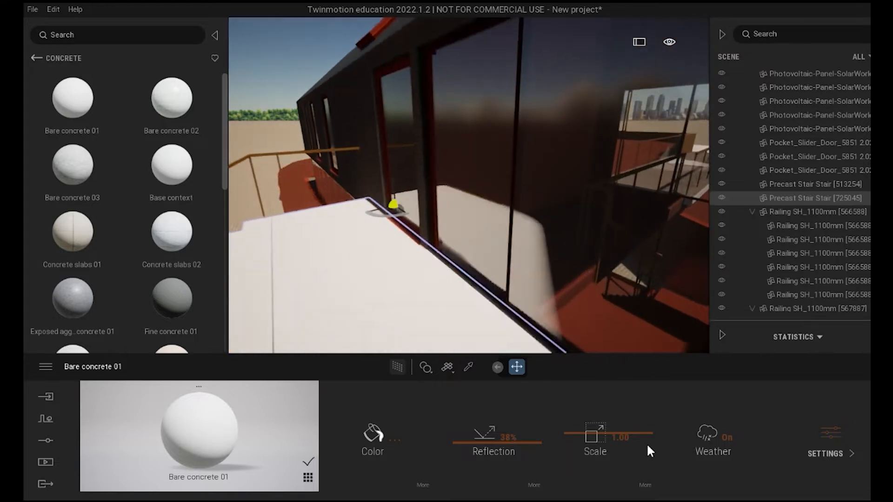
key("w")
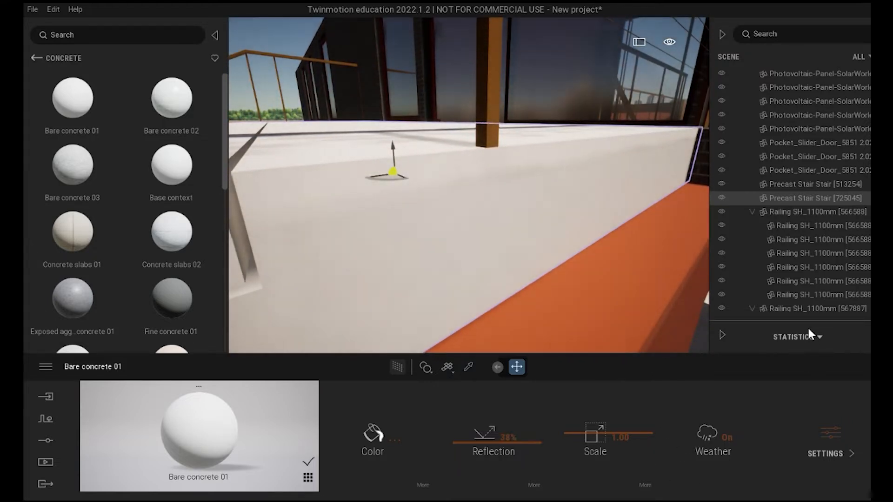
left_click_drag(608, 433, 608, 415)
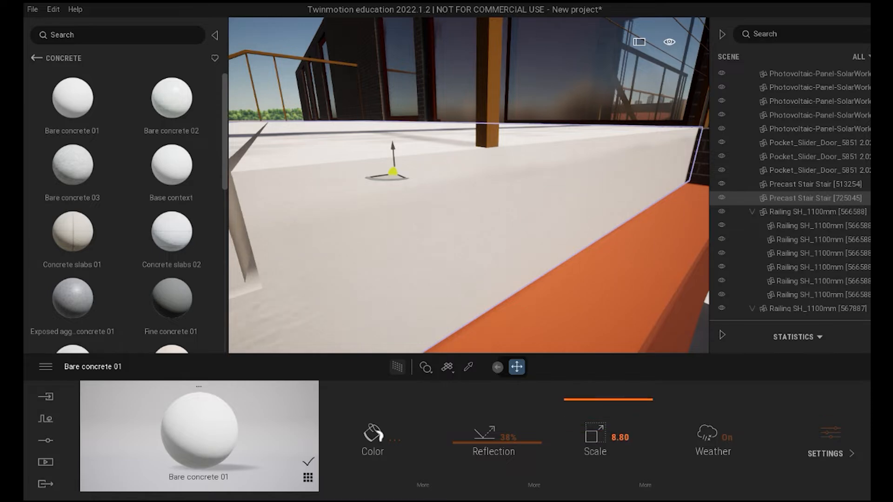
key("s")
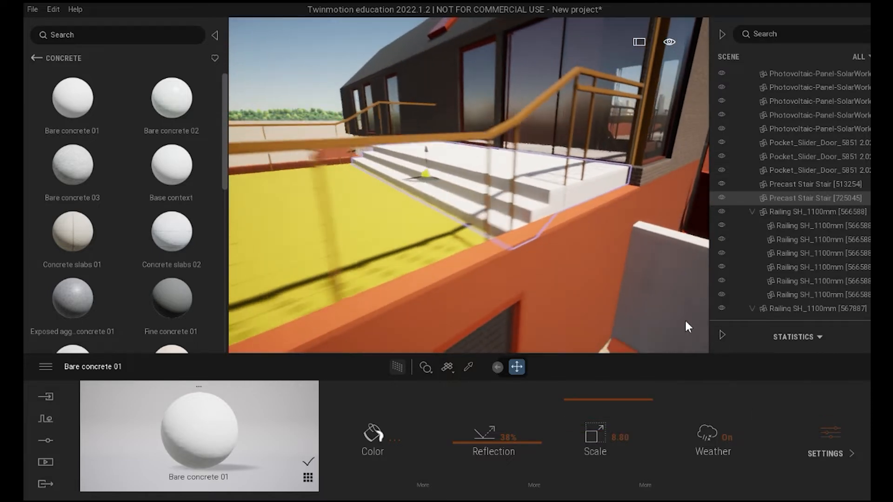
Step: Apply the Roof covering 01 material already used in the project to the terrace deck in front of the steps
mouse_move(684, 319)
right_mouse_down()
mouse_move(700, 327)
mouse_move(679, 311)
mouse_move(686, 307)
right_mouse_up()
key("a")
key("s")
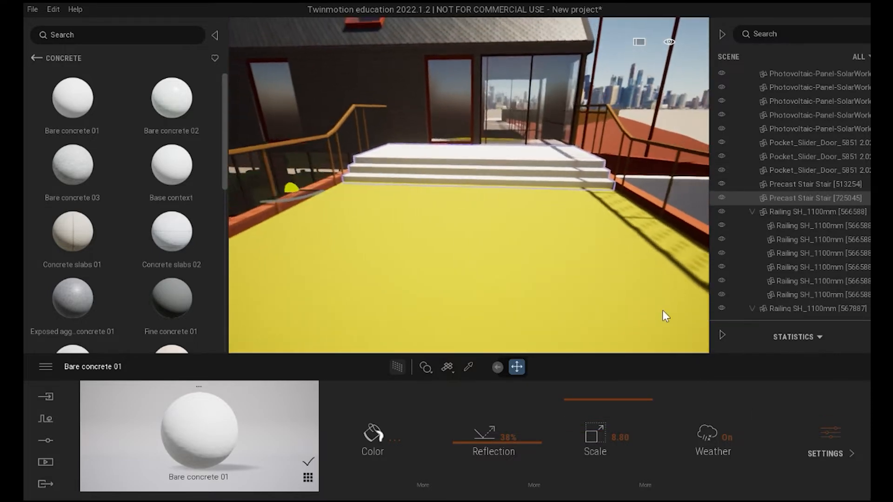
key("s")
right_click_drag(643, 329, 690, 375)
key("d")
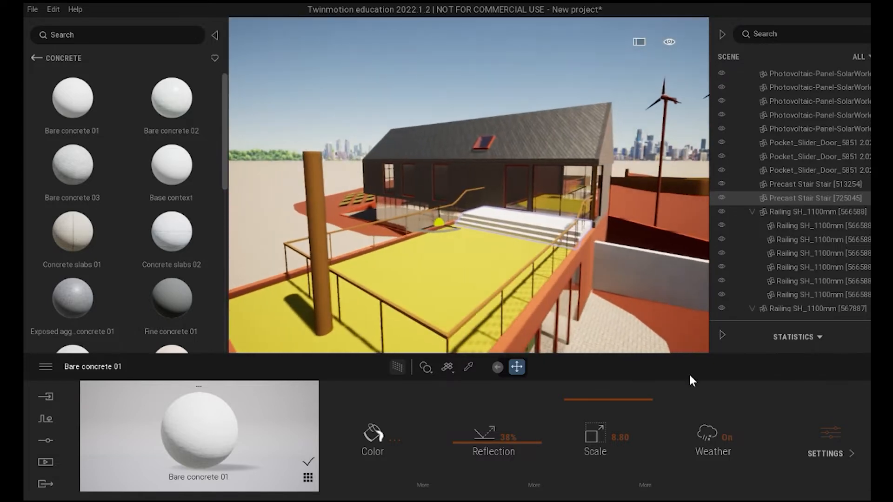
left_click(728, 433)
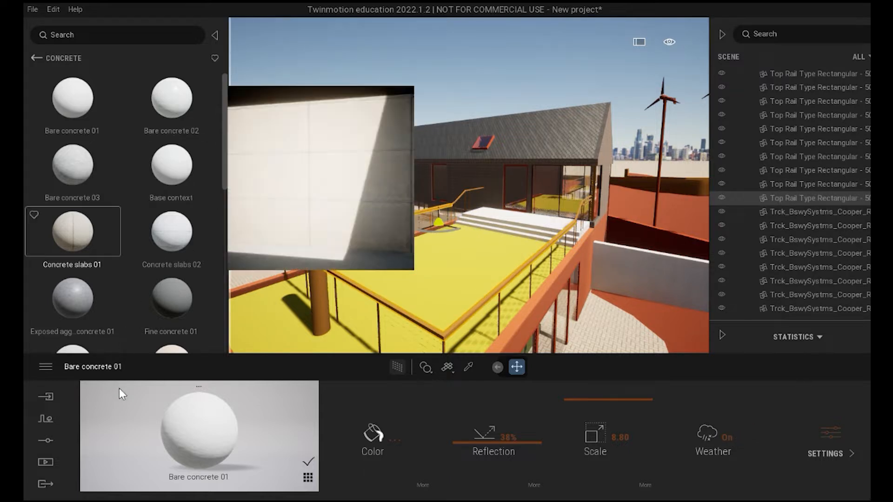
left_click(464, 276)
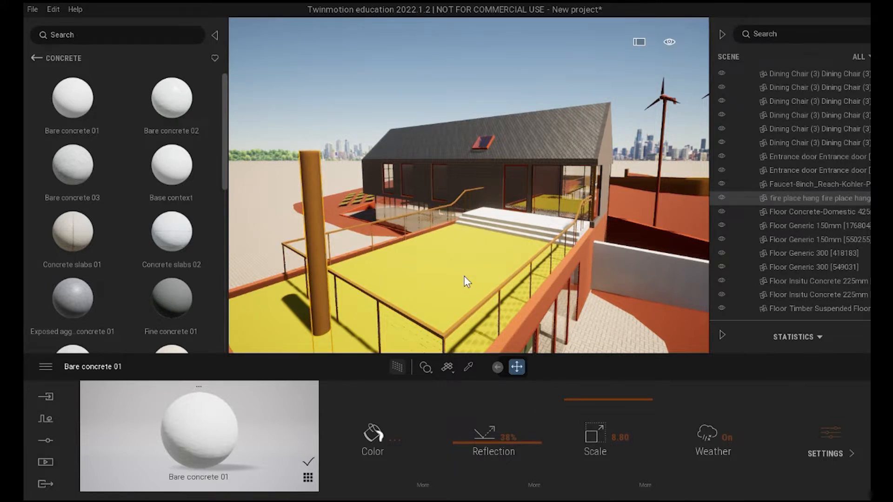
left_click_drag(464, 275, 640, 319)
key("w")
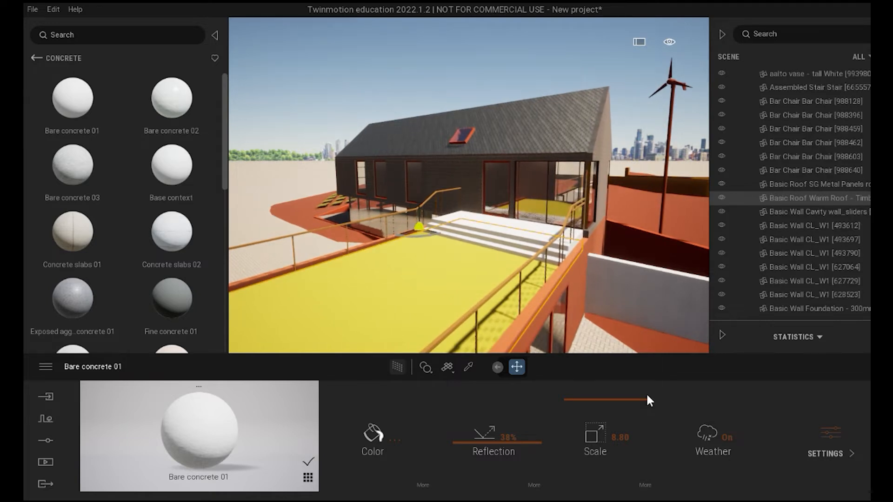
mouse_move(170, 297)
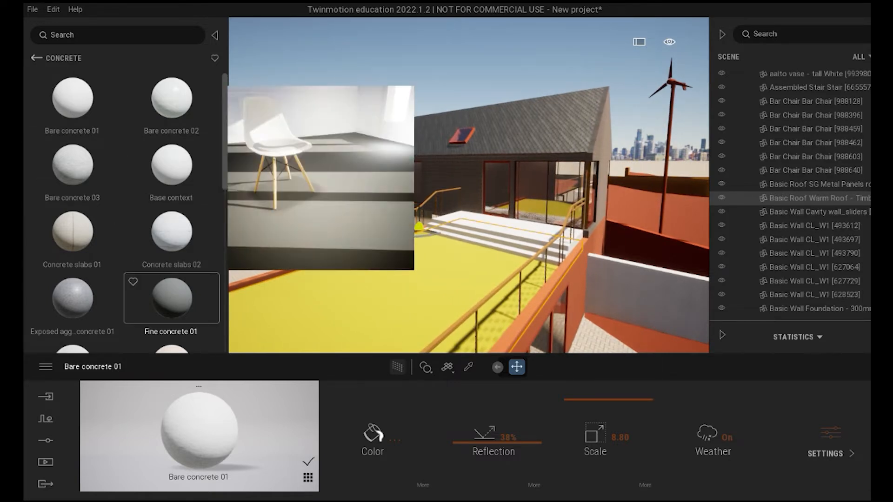
left_click(308, 477)
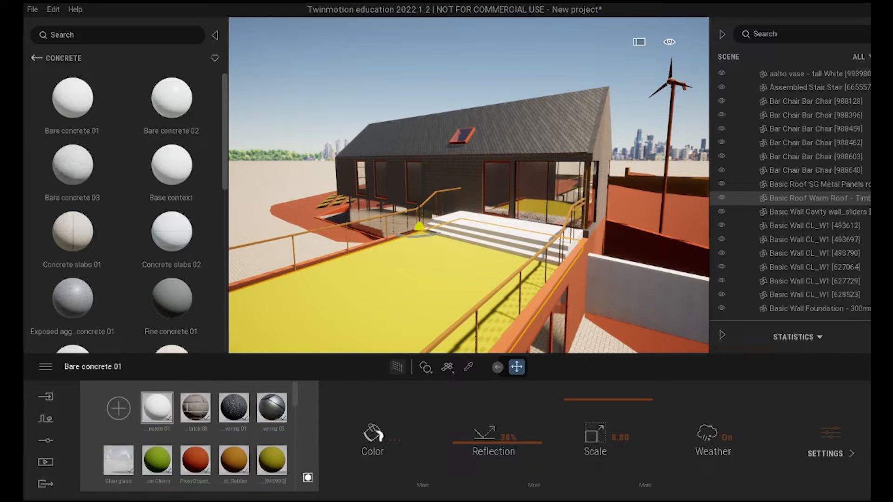
left_click_drag(233, 408, 342, 297)
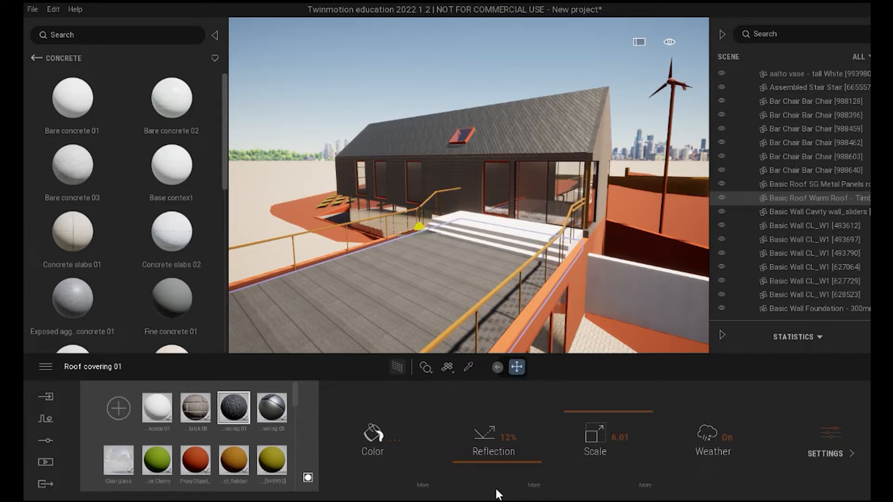
Step: Apply the Exposed aggregate concrete 01 material to the terrace deck and increase its texture scale
key("w")
key("a")
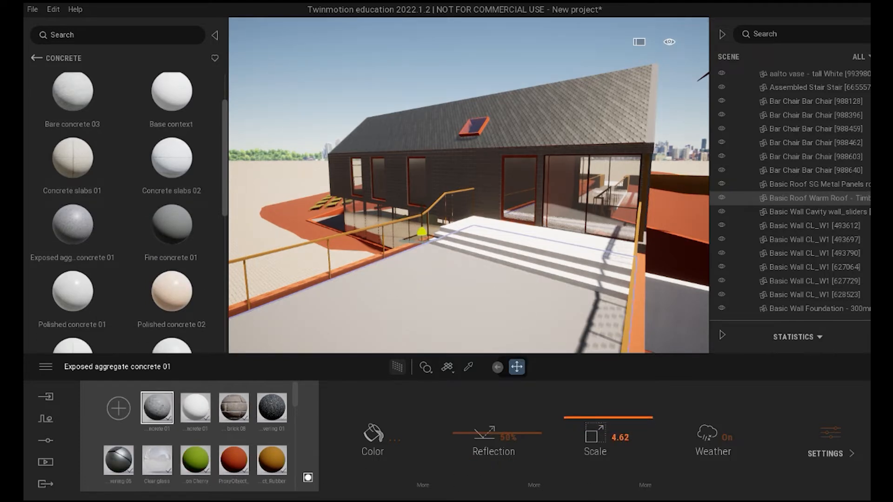
left_click_drag(608, 417, 608, 397)
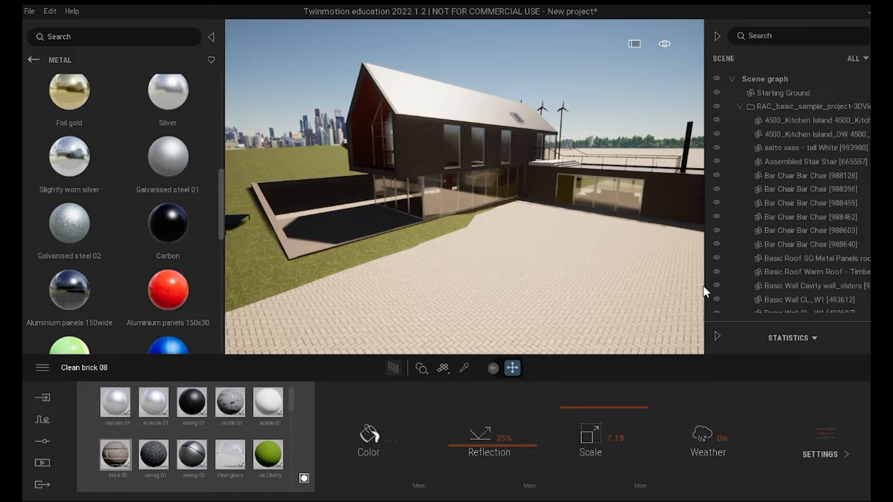
Step: Hide the scene list and the material library to enlarge the viewport, and examine the house's courtyard side
scroll(703, 286, "up", 3)
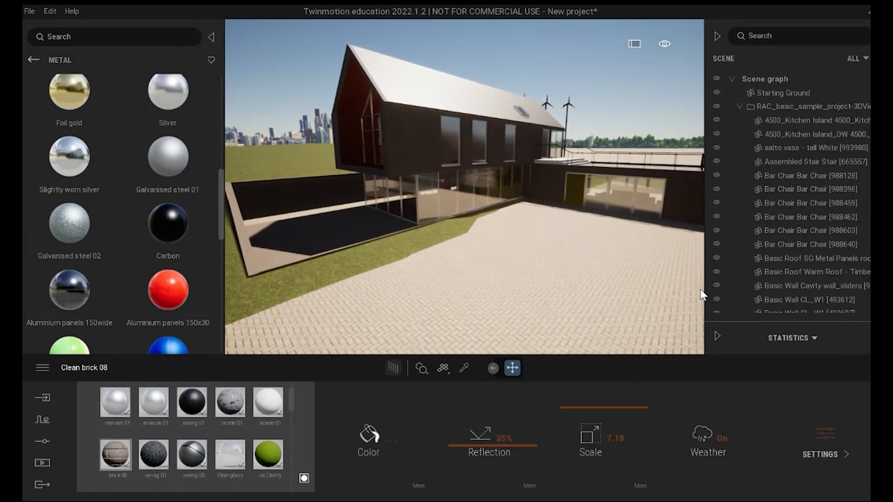
left_click(698, 292)
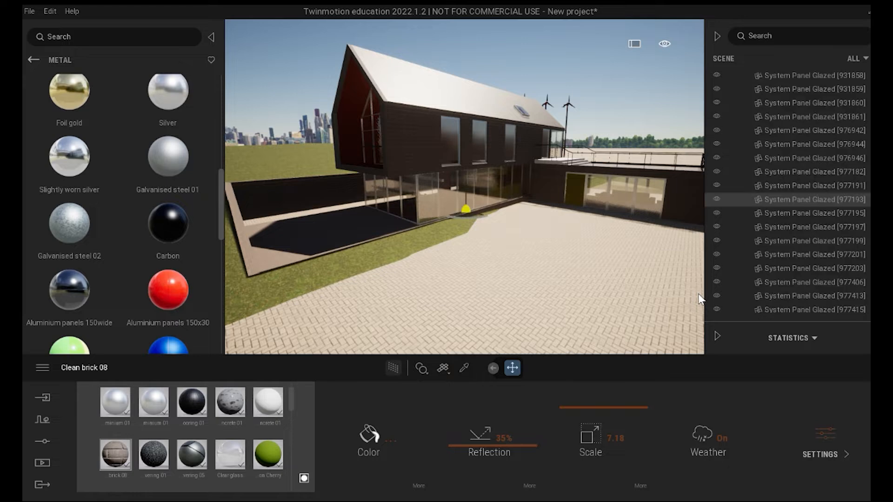
scroll(699, 297, "down", 5)
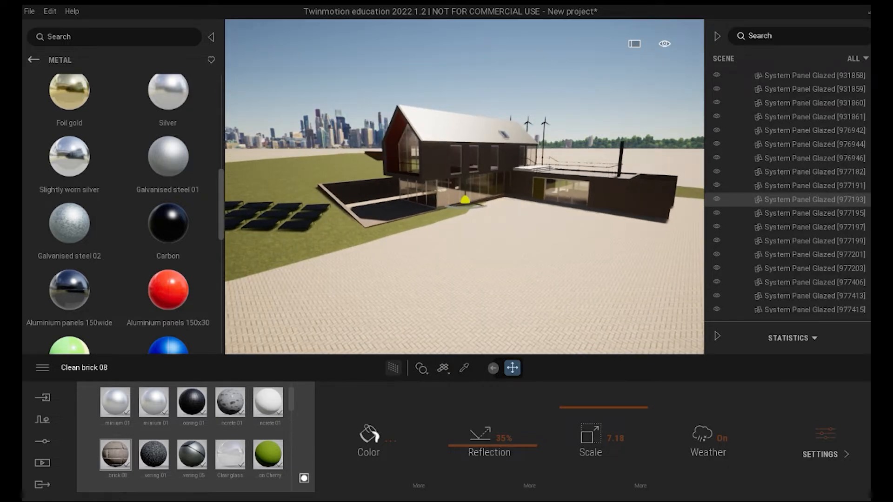
left_click(717, 36)
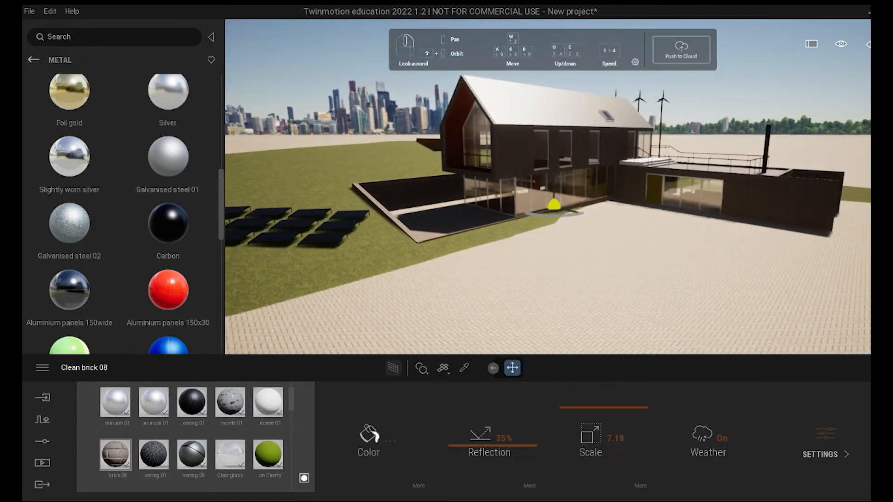
left_click(210, 37)
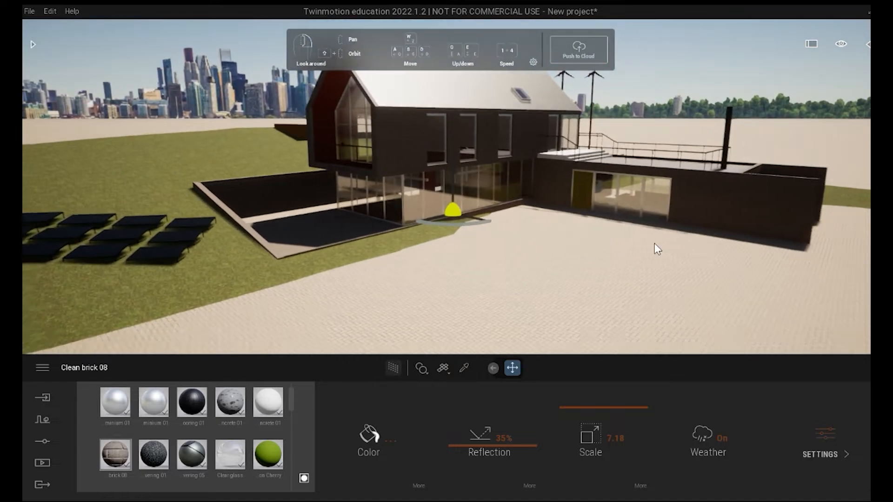
scroll(654, 243, "up", 4)
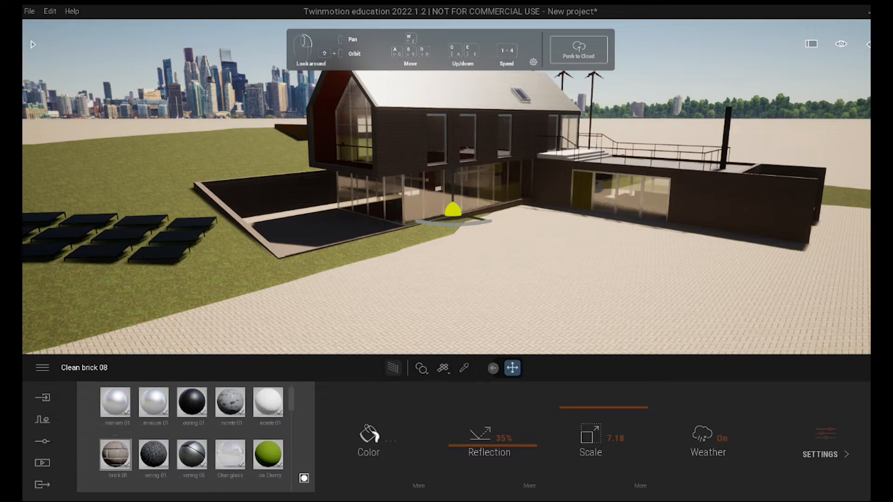
scroll(768, 305, "up", 8)
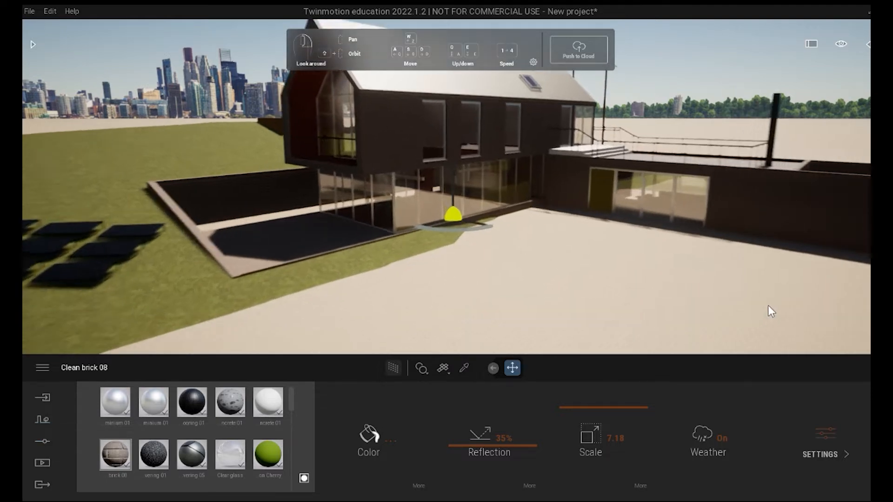
Step: Enter the house through the ground-floor glazing and frame the kitchen counters, bar stools and floor from slightly above
key("w")
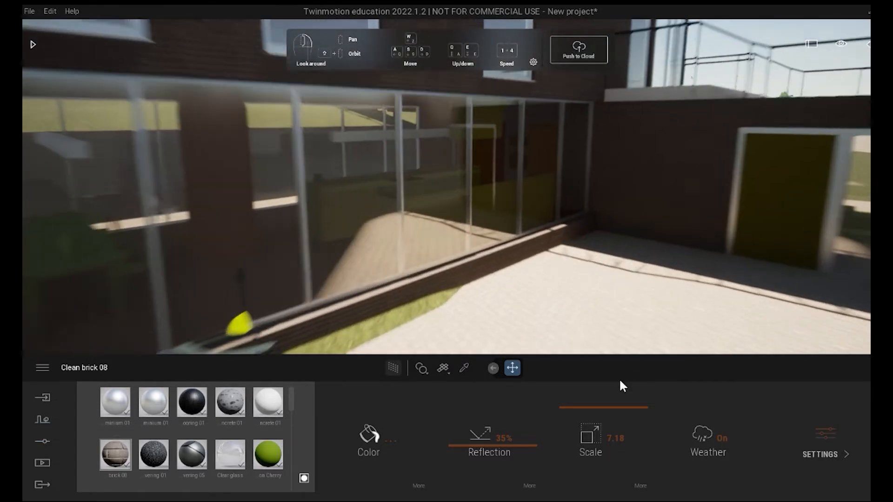
key("w")
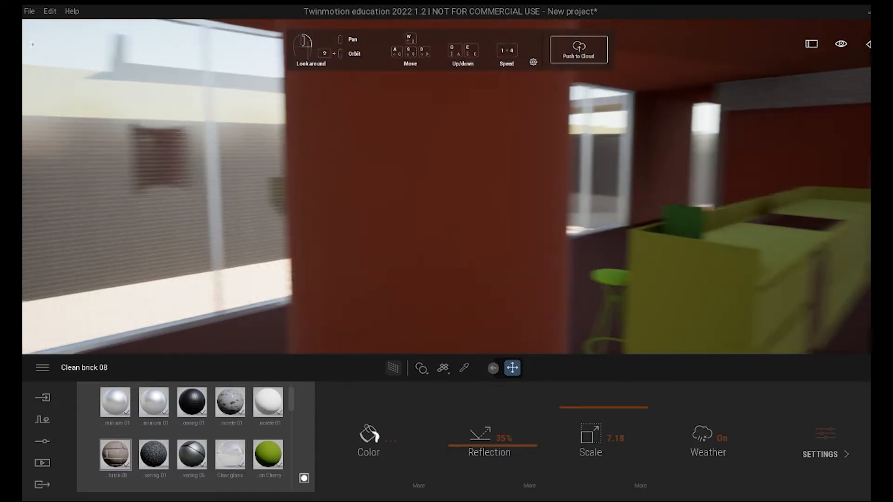
right_click_drag(620, 381, 725, 365)
key("a")
key("a")
right_click_drag(615, 389, 781, 367)
key("w")
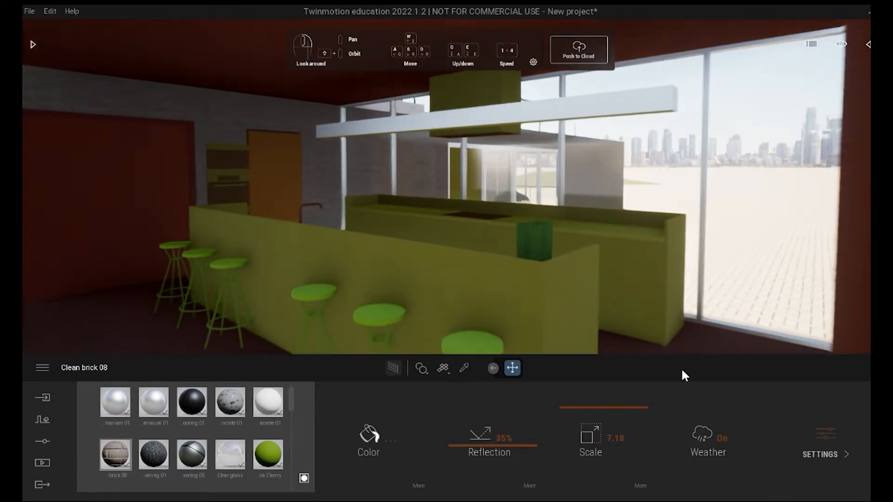
right_click_drag(599, 333, 590, 368)
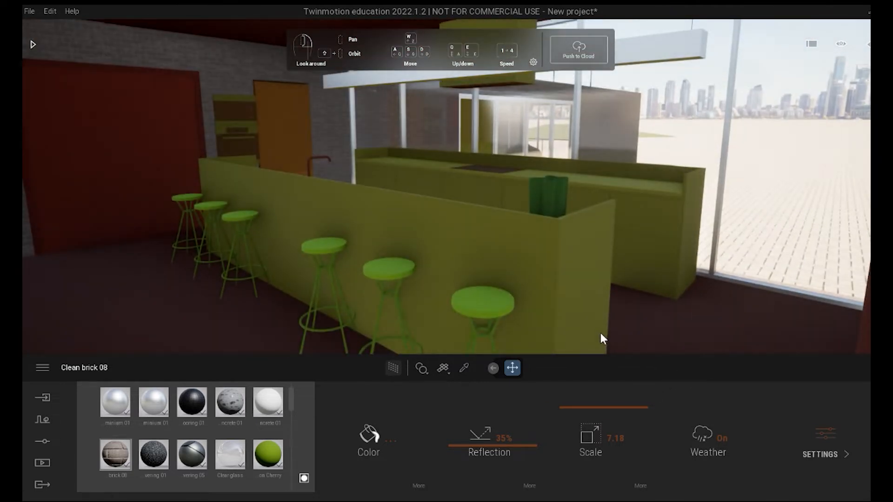
key("q")
right_click_drag(598, 298, 615, 316)
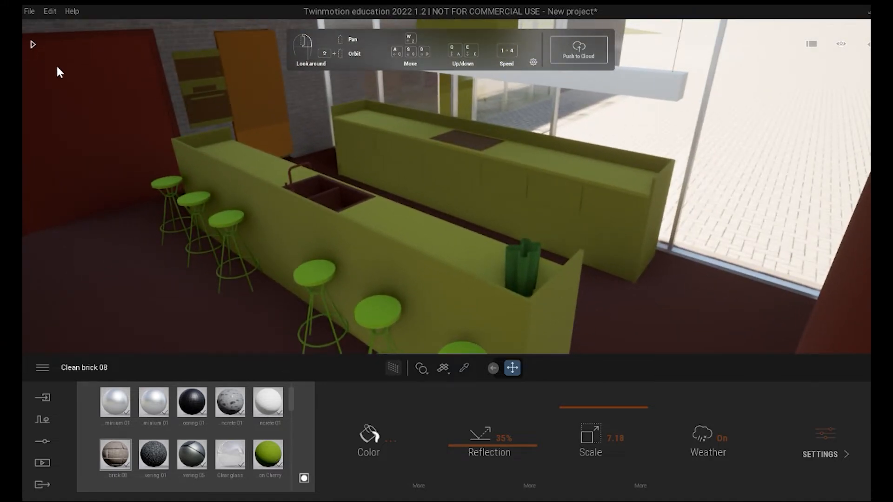
Step: Apply the Ceramic tiles 9 material from the tiles library to the kitchen floor and set its scale to 6.13
left_click(32, 45)
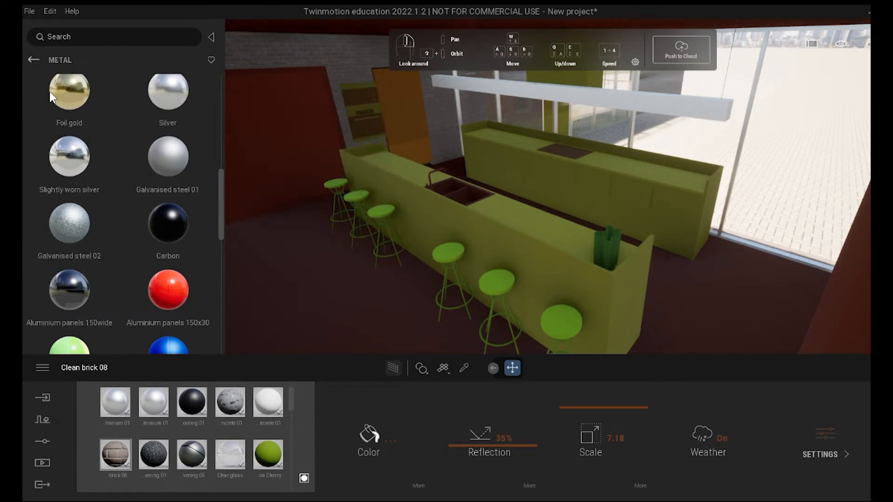
left_click(34, 61)
scroll(195, 209, "down", 3)
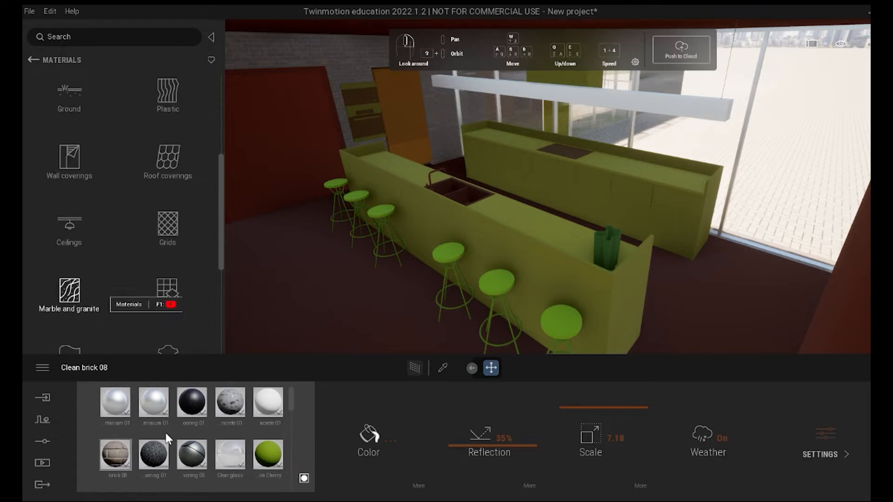
left_click(168, 293)
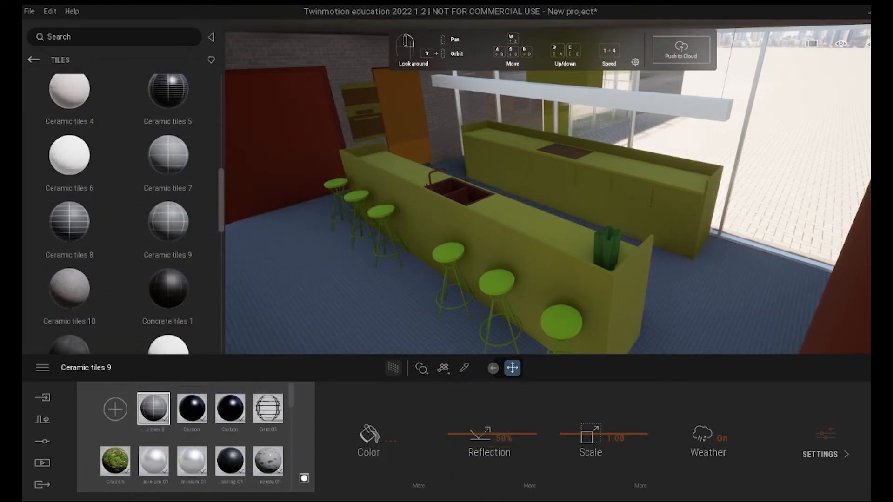
left_click_drag(603, 435, 604, 412)
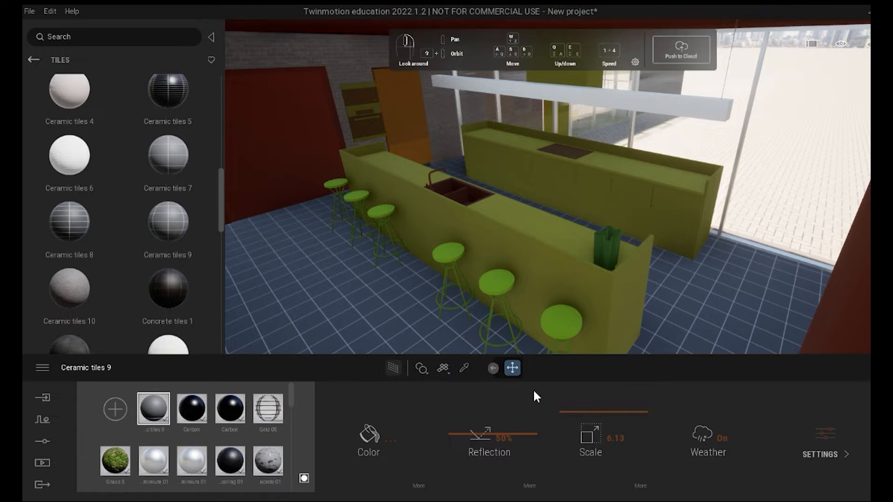
Step: Apply the Ceramic tiles 6 material to the kitchen counter bodies at a texture scale of 10.00
left_click_drag(69, 156, 633, 284)
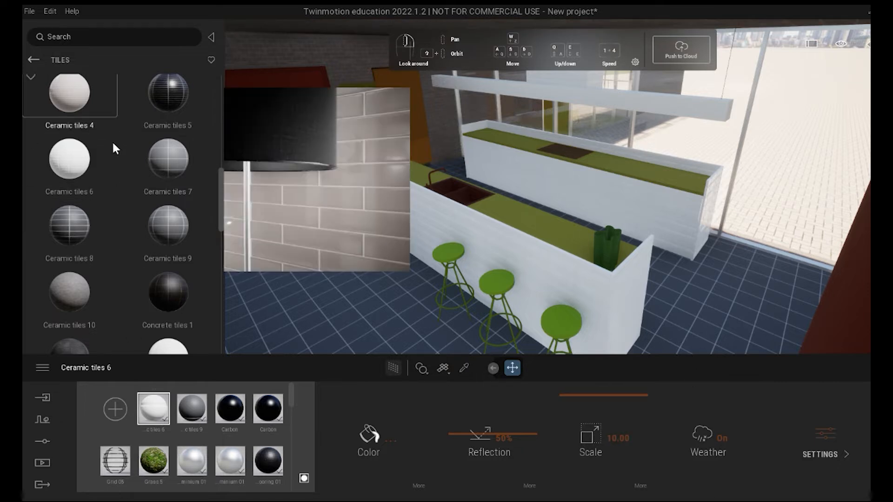
Step: Apply the Blue Marble 01 C material from the marble and granite library to the kitchen countertops and set its scale to 10.00
left_click(33, 60)
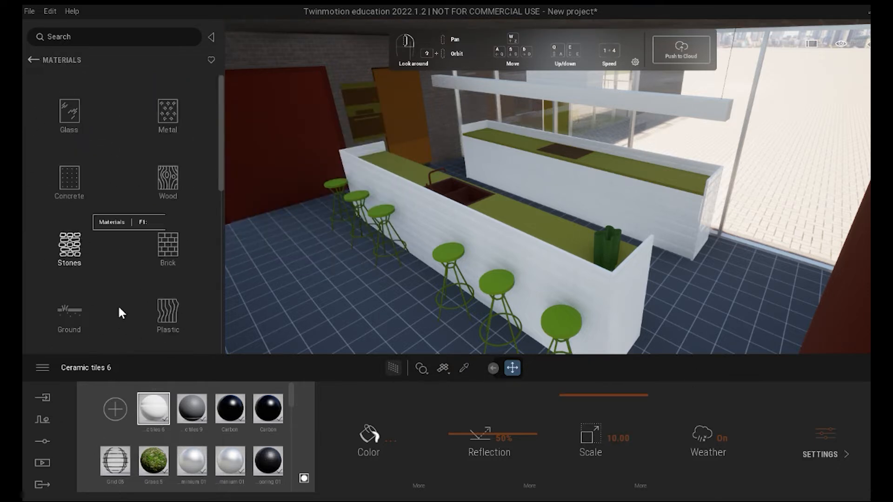
scroll(97, 275, "down", 4)
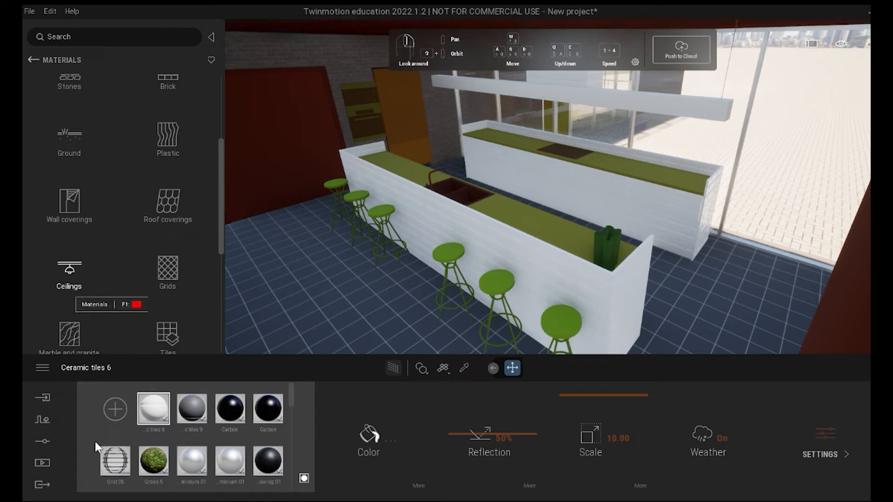
left_click(70, 333)
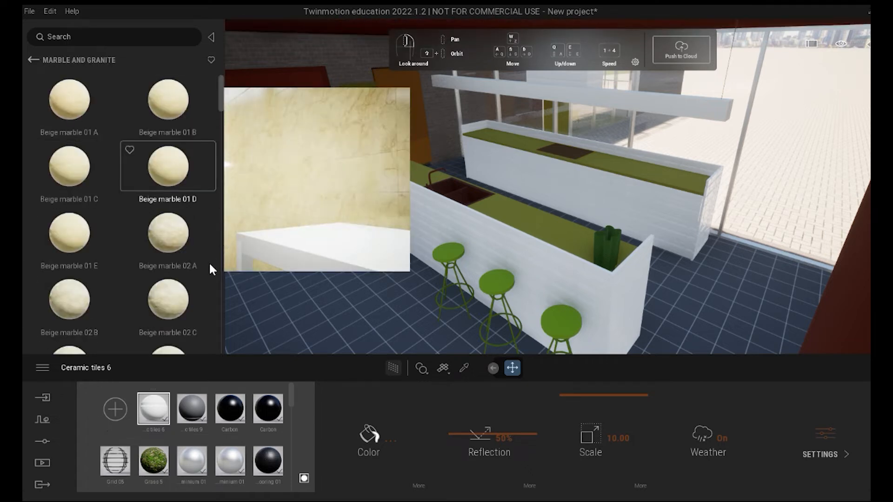
scroll(178, 330, "down", 2)
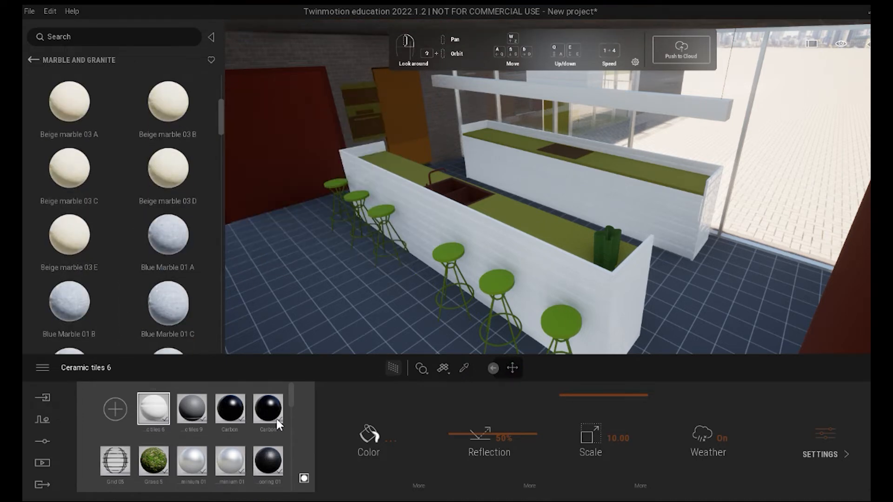
left_click_drag(277, 419, 764, 321)
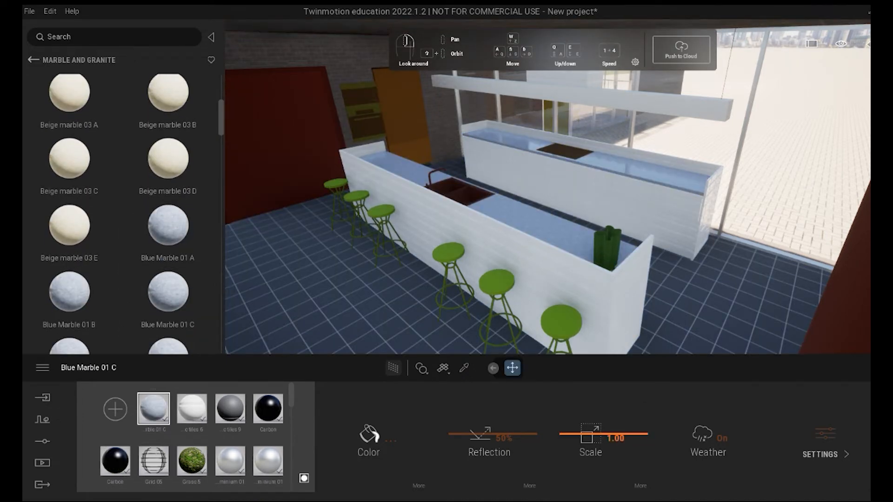
left_click_drag(603, 433, 604, 395)
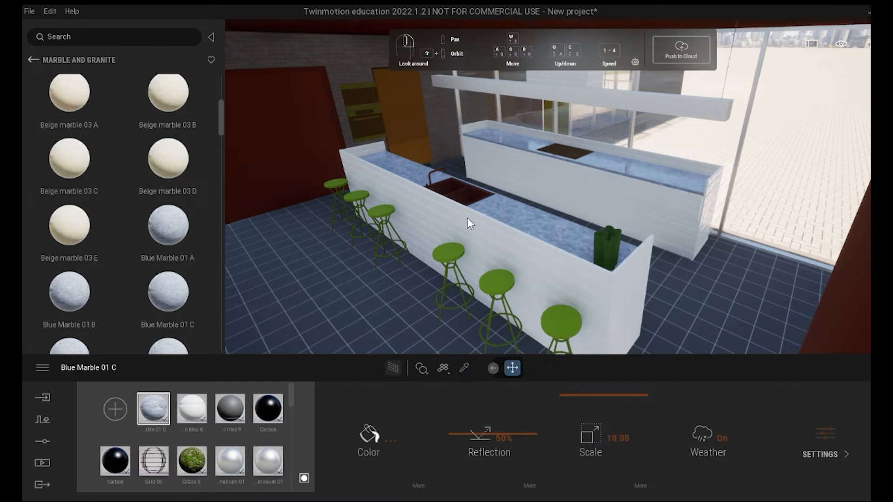
Step: Apply the Chrome material from the metal library to the kitchen sink and its faucet
left_click(33, 59)
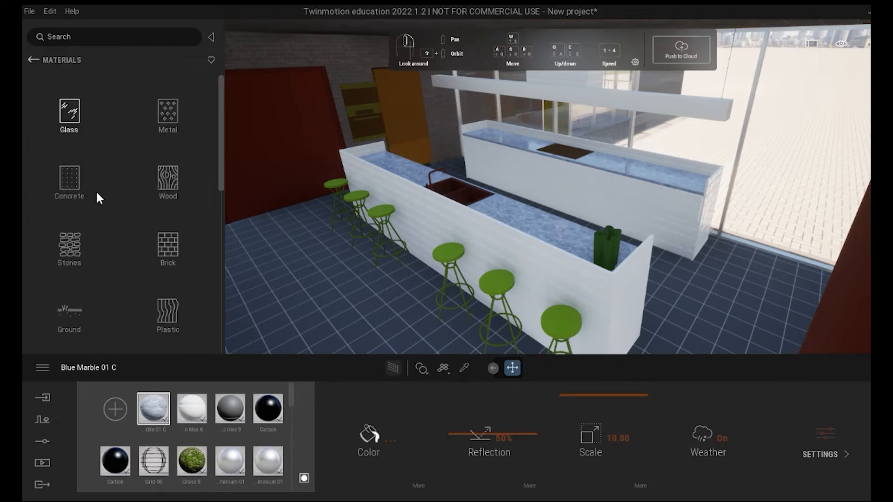
left_click(168, 112)
left_click_drag(168, 233, 459, 191)
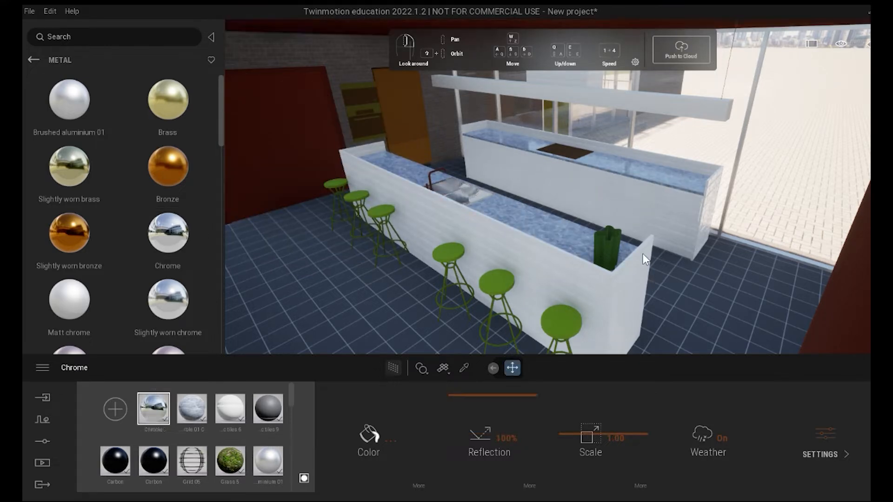
scroll(667, 295, "up", 5)
scroll(663, 298, "down", 3)
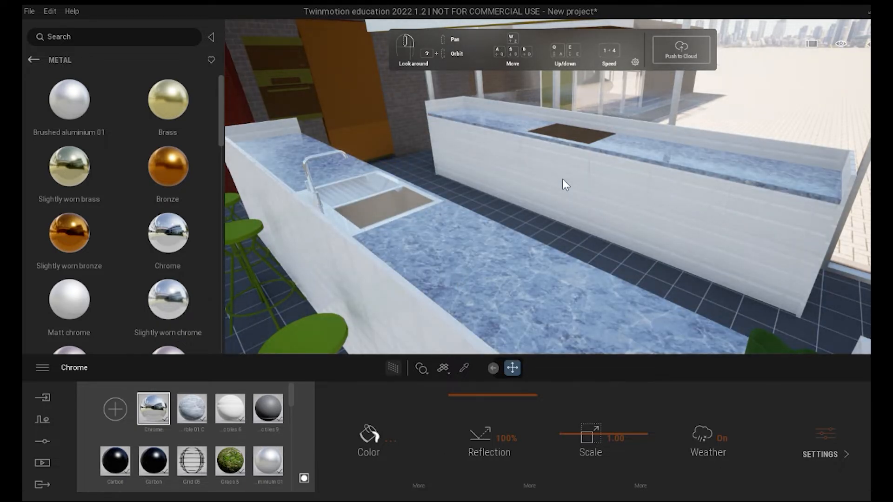
Step: Move between the two kitchen counters and examine the cooktop, the sink side and the doors and ovens on the brick end wall
key("d")
key("w")
right_click_drag(563, 182, 637, 235)
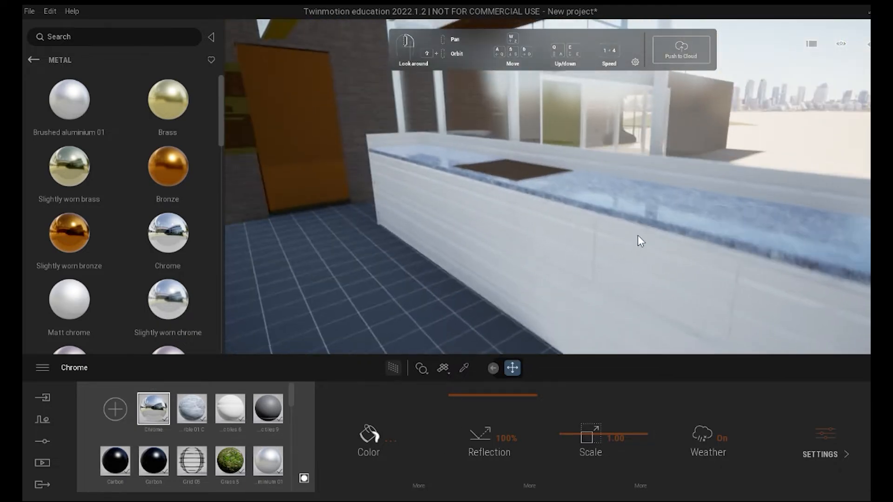
key("e")
key("w")
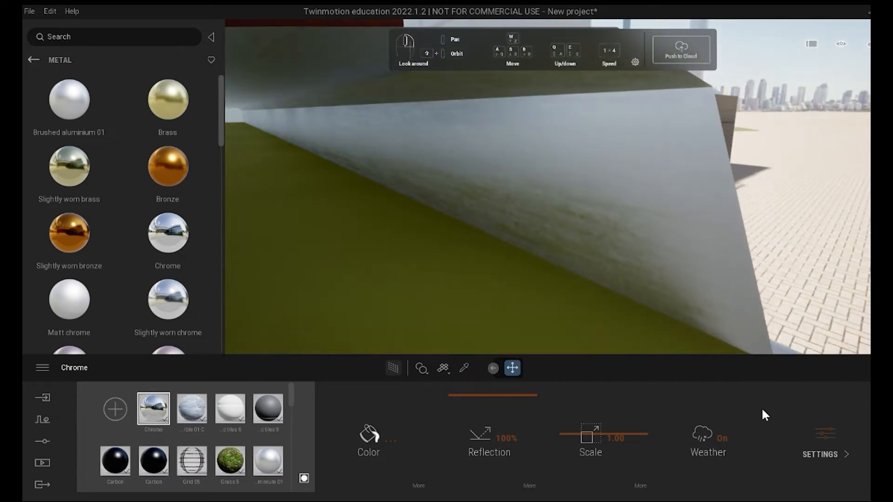
key("s")
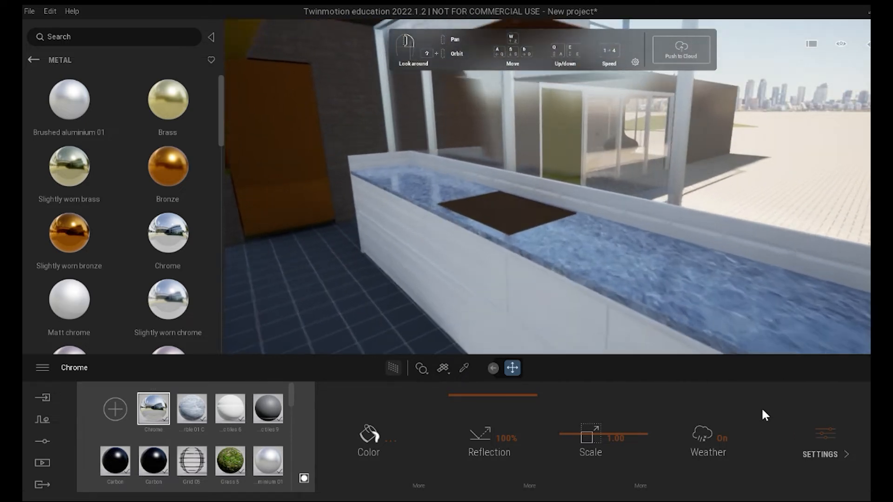
key("w")
right_click_drag(761, 407, 549, 418)
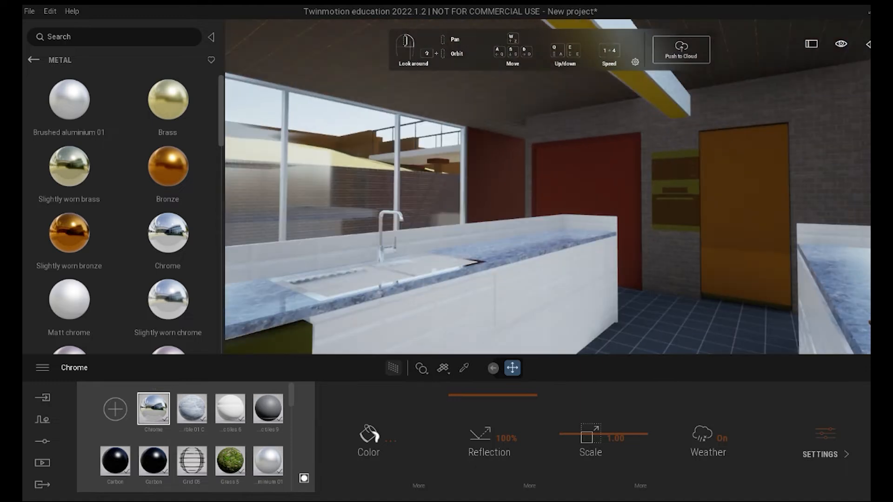
right_click_drag(725, 260, 835, 269)
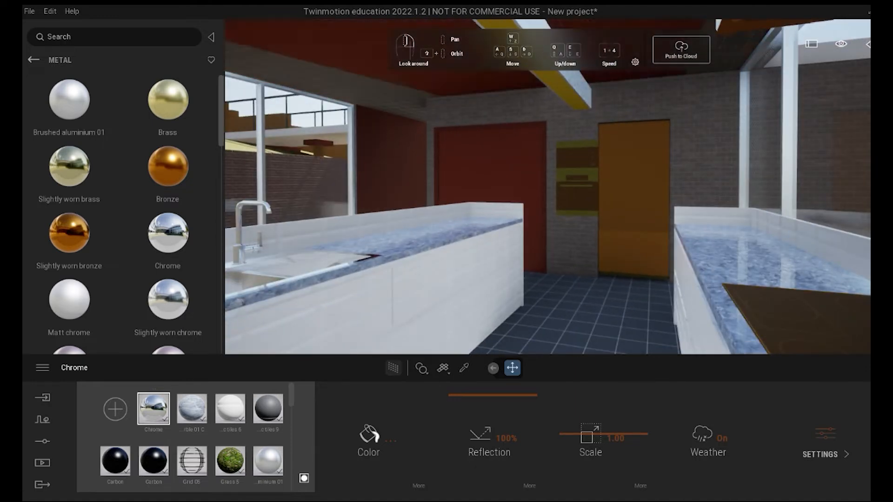
Step: Show the scene list, select the red double door in the brick wall and apply the Clear glass material to its leaves
left_click(867, 44)
left_click(426, 169)
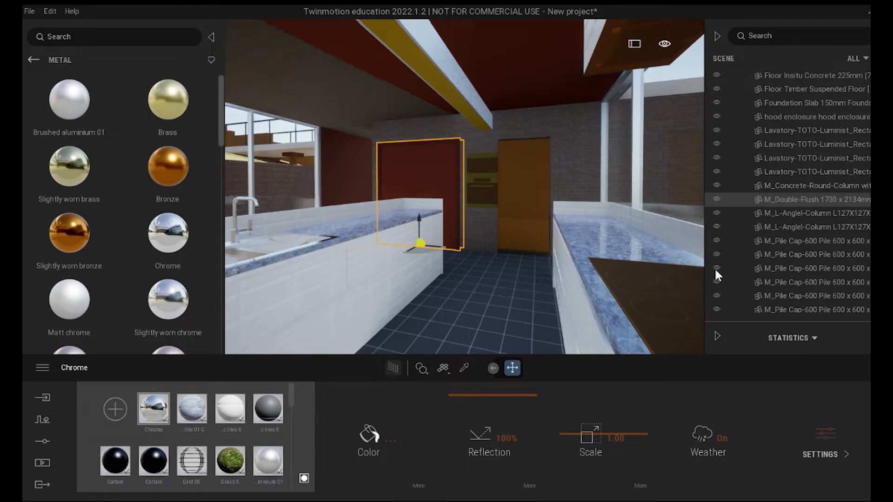
key("w")
key("a")
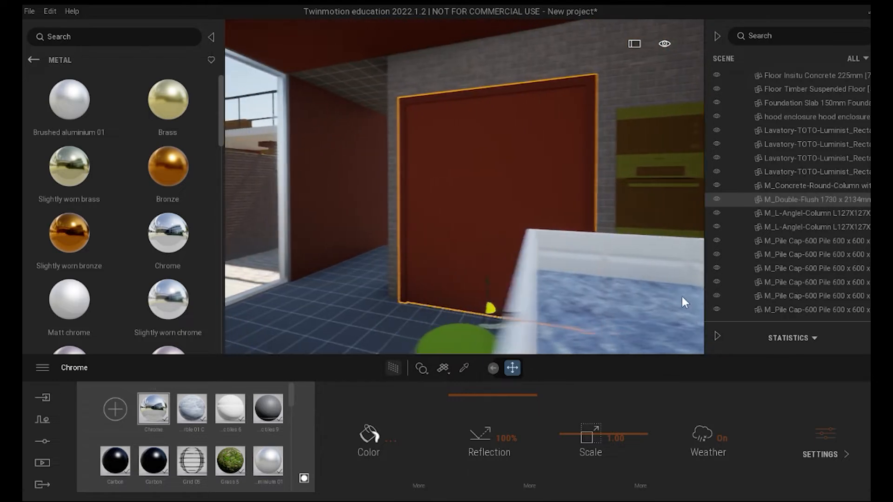
key("s")
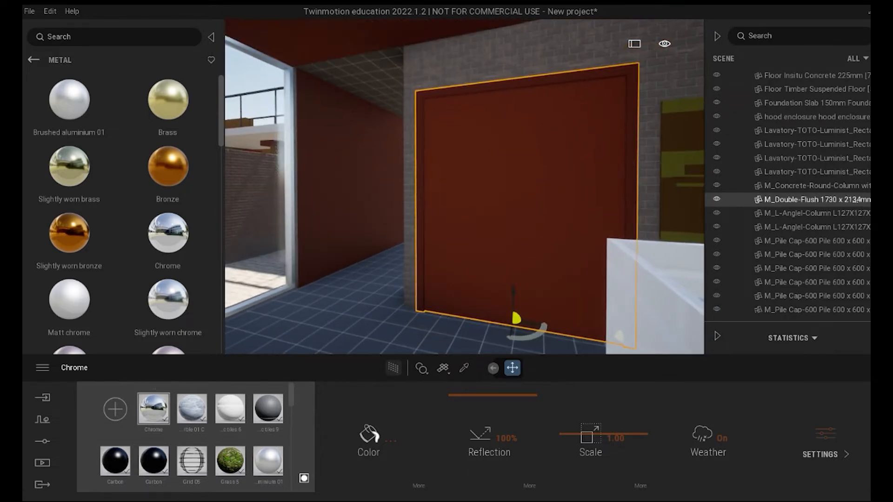
mouse_move(704, 268)
left_mouse_down()
mouse_move(605, 267)
mouse_move(704, 275)
left_mouse_up()
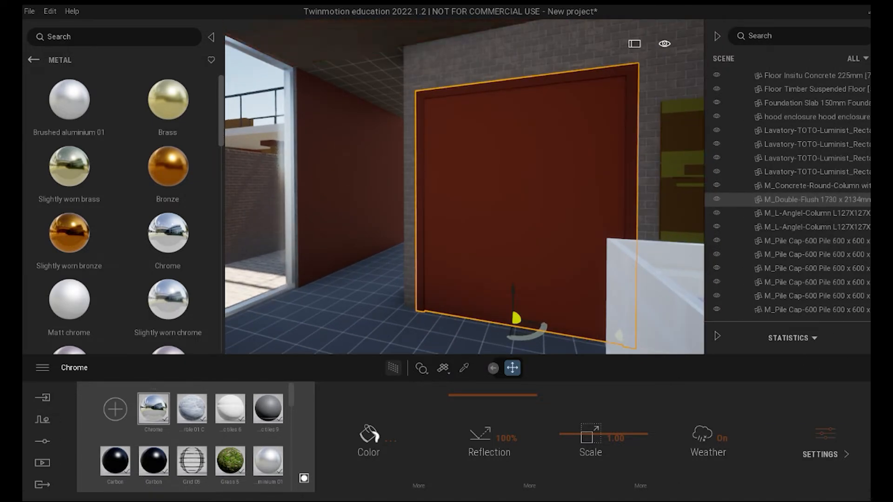
scroll(192, 449, "down", 4)
left_click(192, 448)
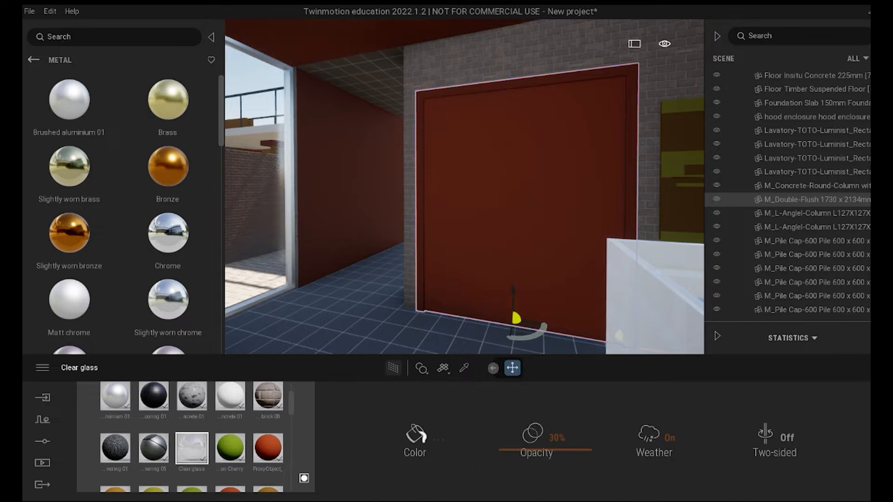
key("Up")
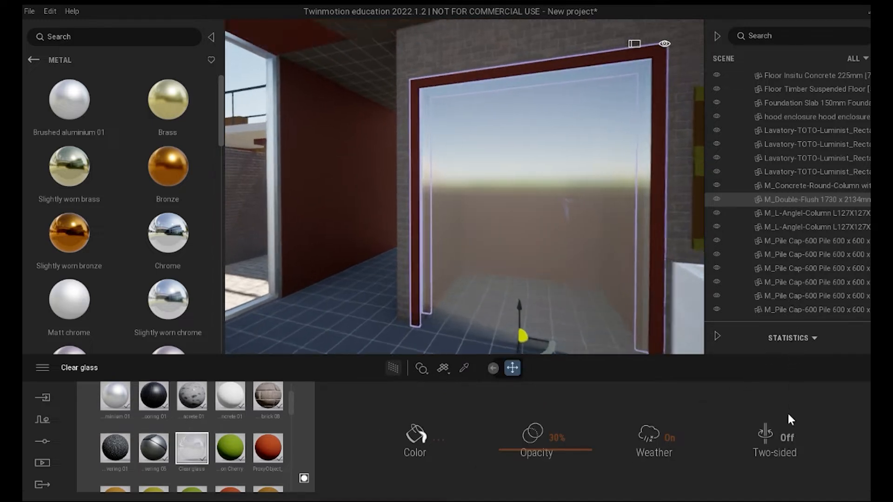
key("Down")
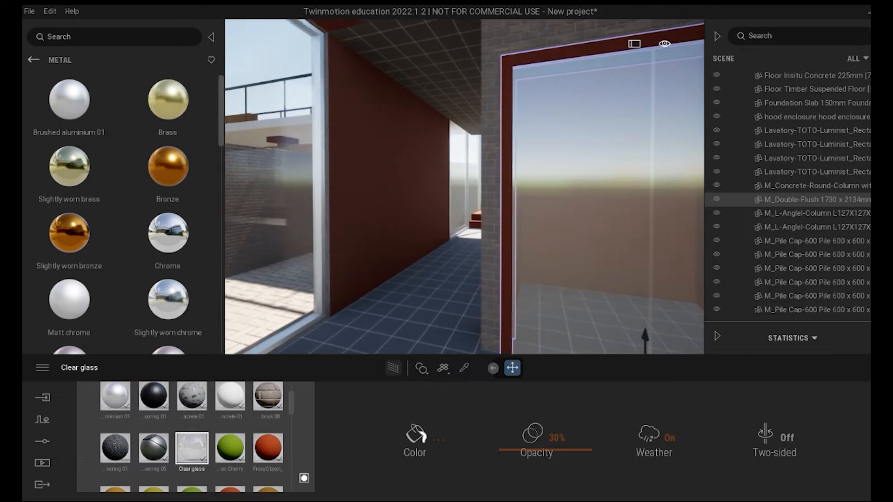
Step: Try the Redcedar 06 G material from the wood library on the leaves of the glass double door
left_click(33, 60)
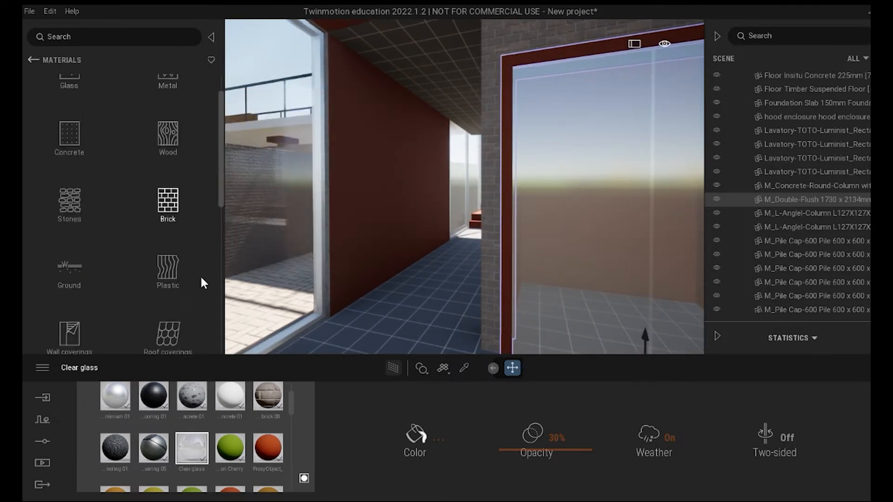
scroll(200, 275, "down", 1)
scroll(200, 275, "up", 1)
left_click(167, 160)
scroll(210, 349, "down", 5)
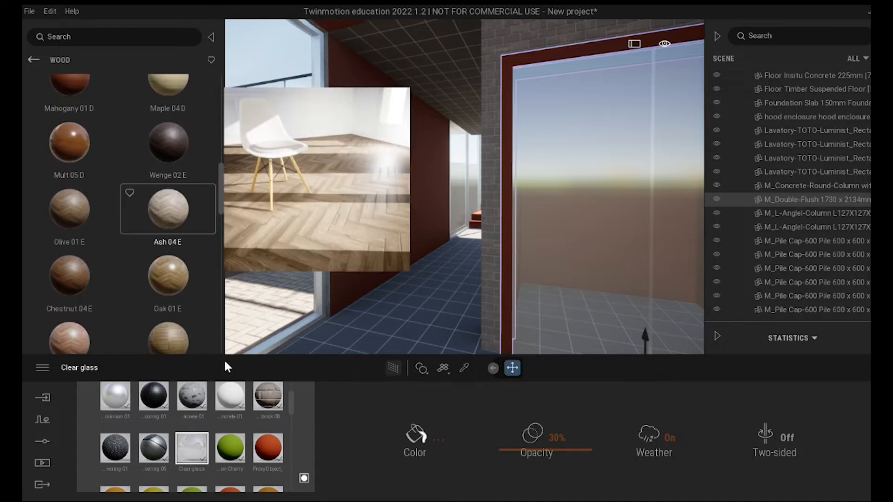
scroll(217, 422, "down", 5)
scroll(218, 420, "down", 2)
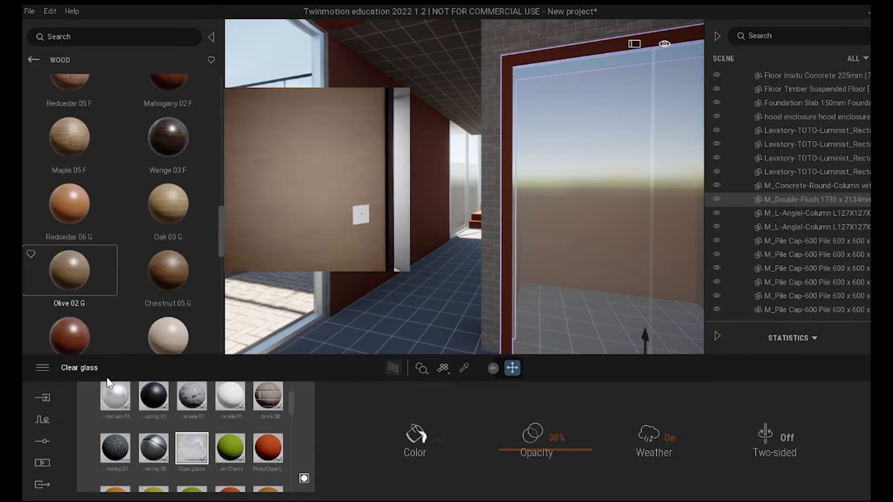
left_click_drag(70, 203, 604, 196)
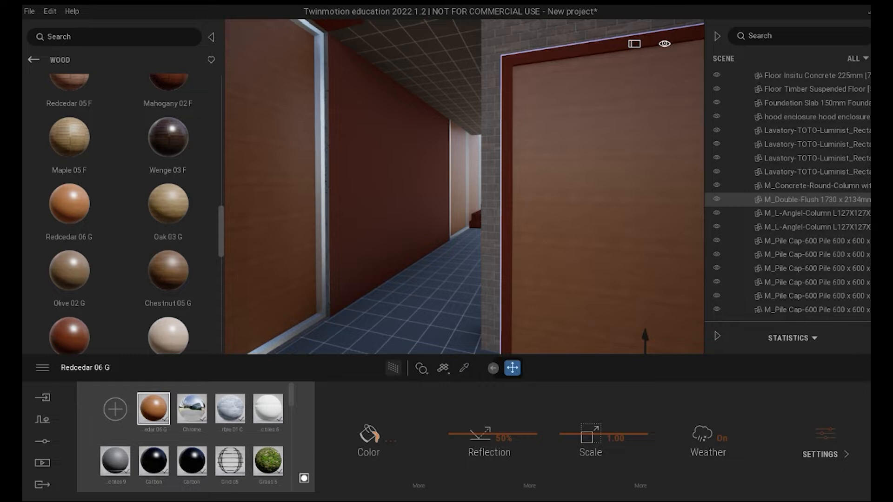
Step: Apply the project's Brushed aluminium 01 material to the red frame of the glass double door
scroll(485, 328, "down", 2)
right_click_drag(604, 331, 558, 328)
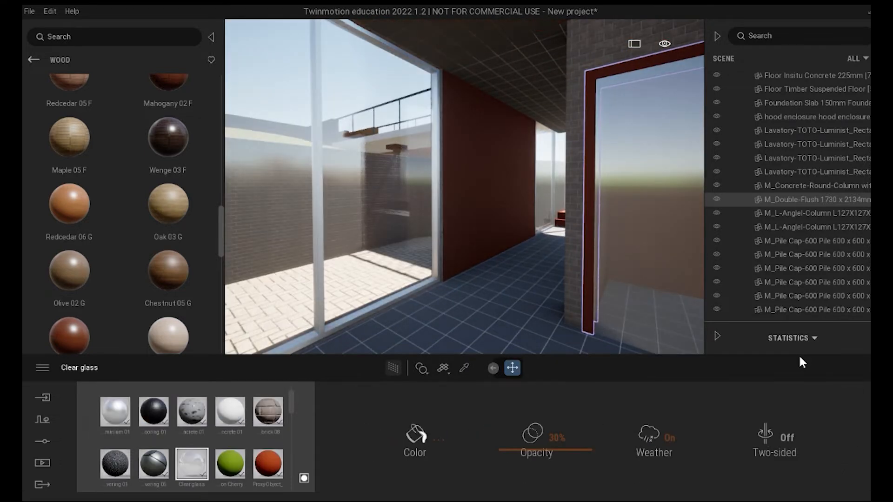
right_click_drag(581, 334, 584, 420)
mouse_move(115, 412)
left_mouse_down()
mouse_move(211, 375)
mouse_move(649, 297)
left_mouse_up()
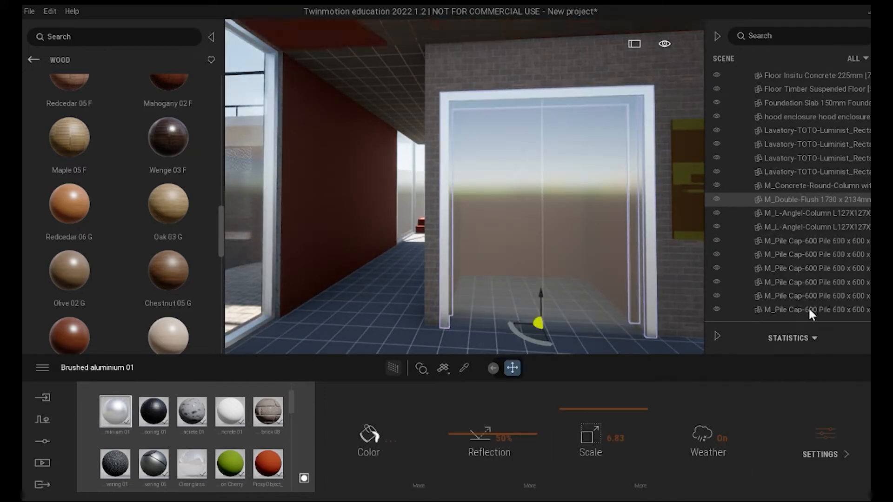
Step: Apply Non slip flooring 01 to the built-in microwave and oven fronts, and Brushed aluminium 01 to their green trims and controls
key("d")
key("w")
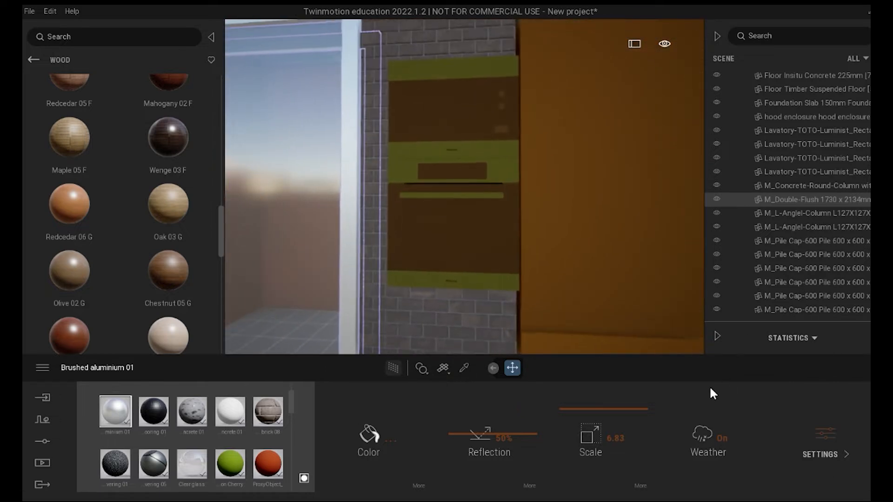
key("d")
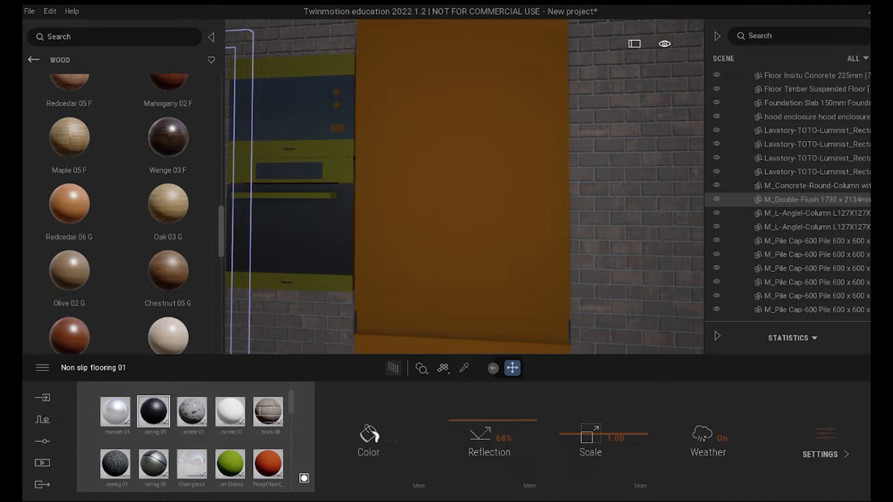
left_click(115, 412)
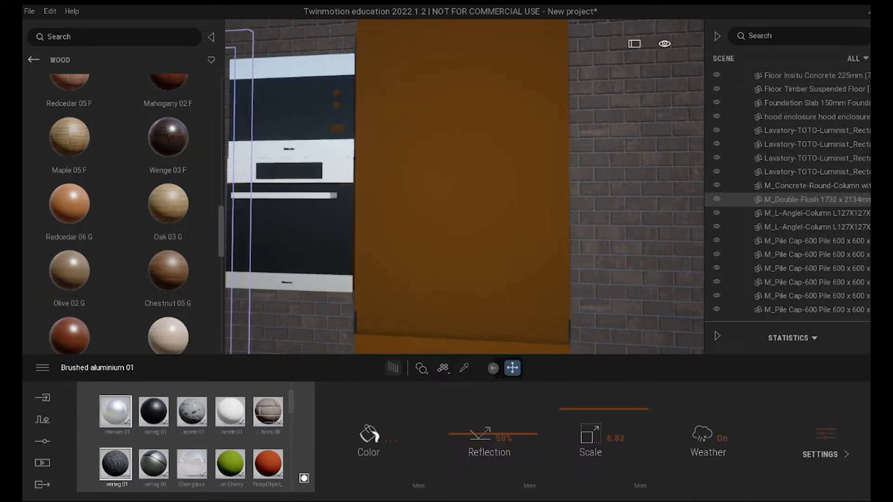
key("s")
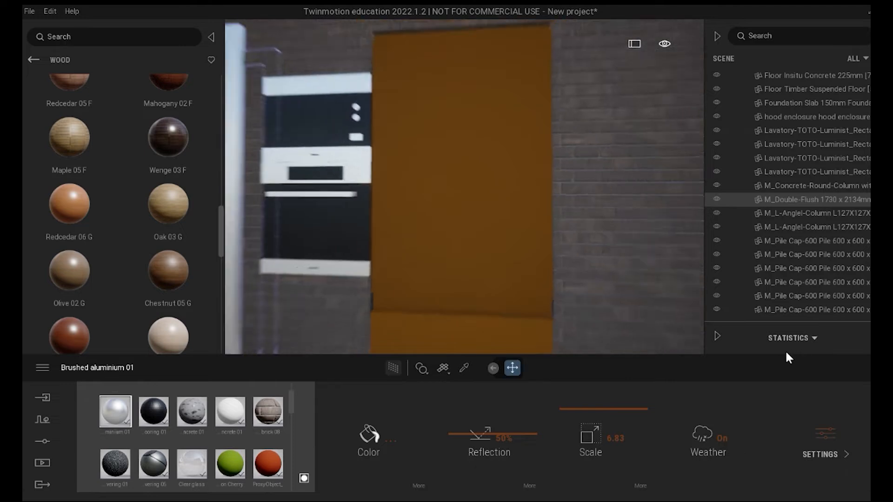
Step: Select the orange refrigerator beside the ovens and apply Brushed aluminium 01 to its upper and lower doors
left_click(489, 204)
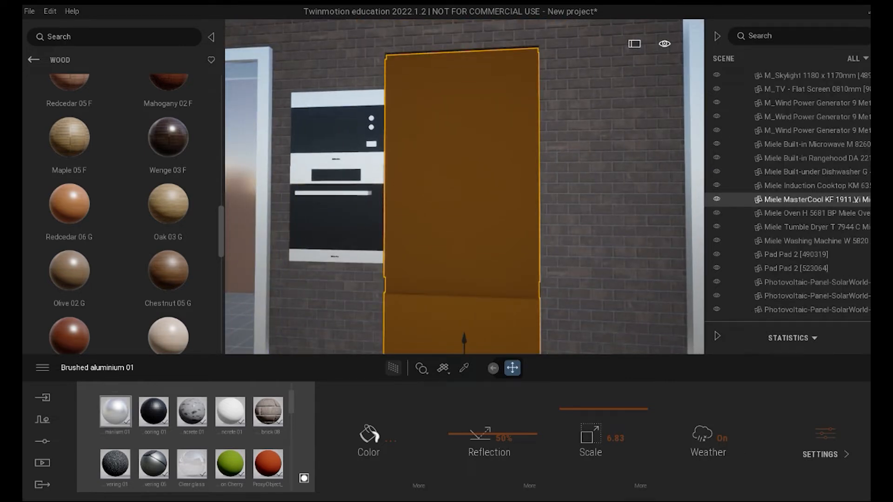
key("s")
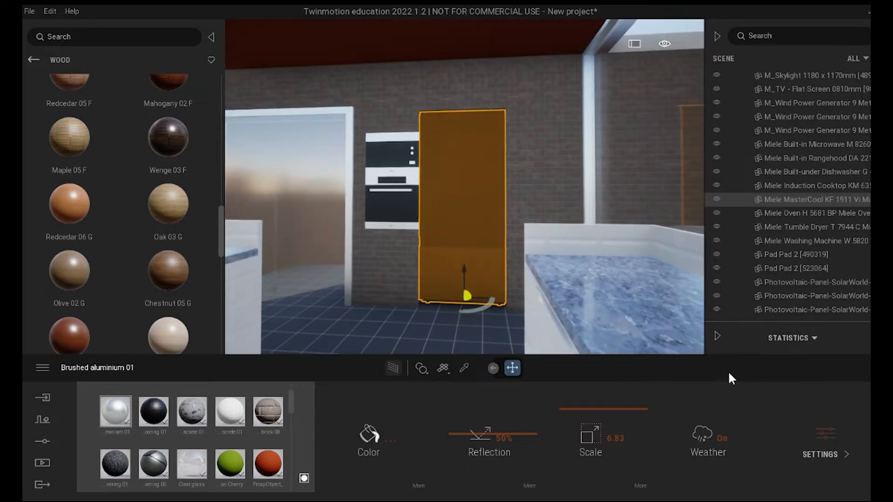
key("w")
left_click_drag(115, 411, 463, 242)
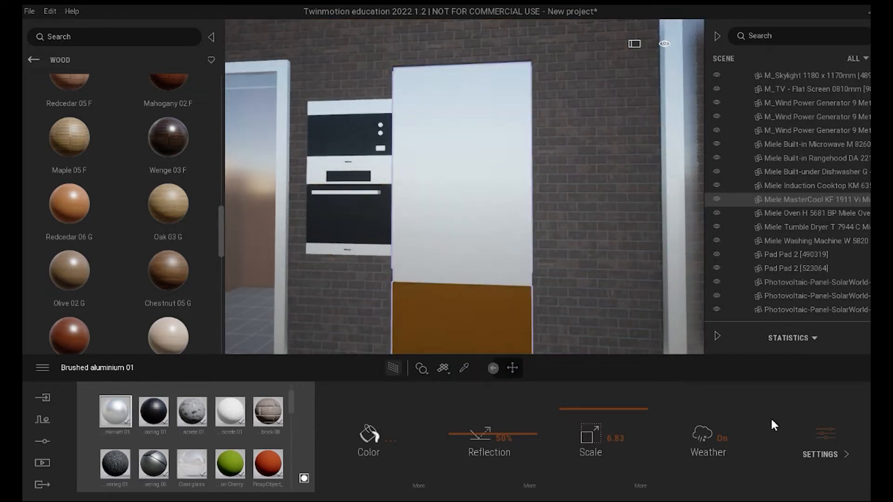
left_click_drag(115, 411, 460, 307)
key("s")
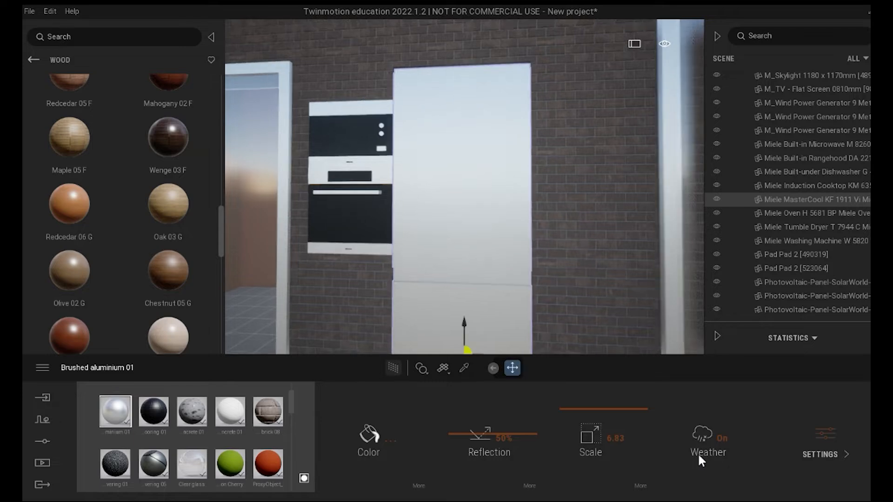
Step: Apply Non slip flooring 01 to the bar stool seats and Brushed aluminium 01 to their green legs, undoing the stray aluminium on the floor
right_click_drag(513, 269, 307, 269)
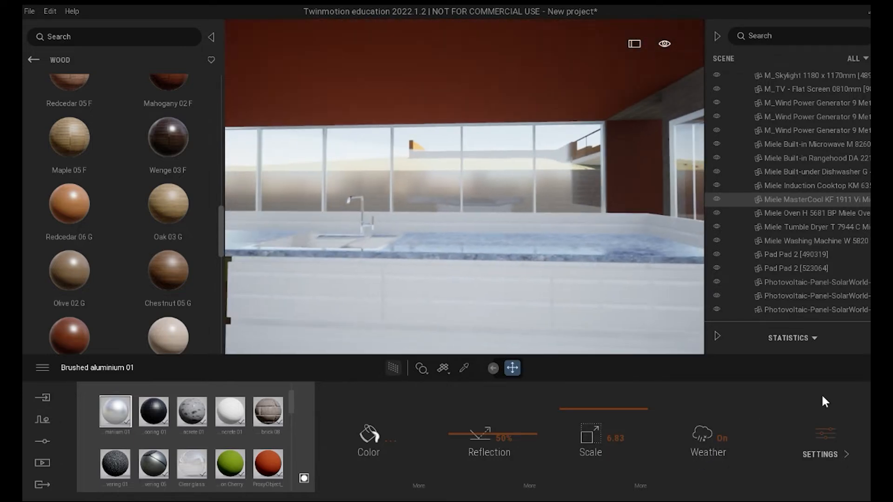
right_click_drag(619, 269, 488, 261)
right_click_drag(618, 191, 890, 409)
key("w")
right_click_drag(511, 307, 695, 351)
key("s")
left_click_drag(153, 411, 526, 342)
left_click_drag(116, 412, 395, 325)
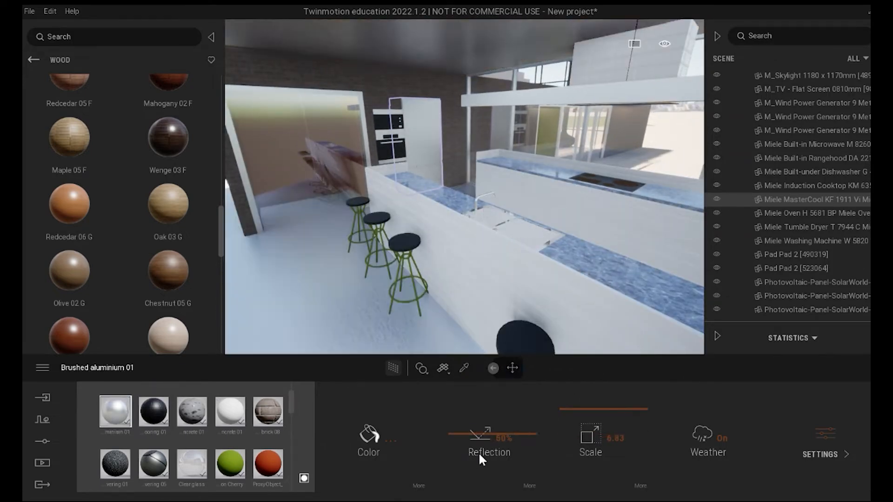
key("ctrl+z")
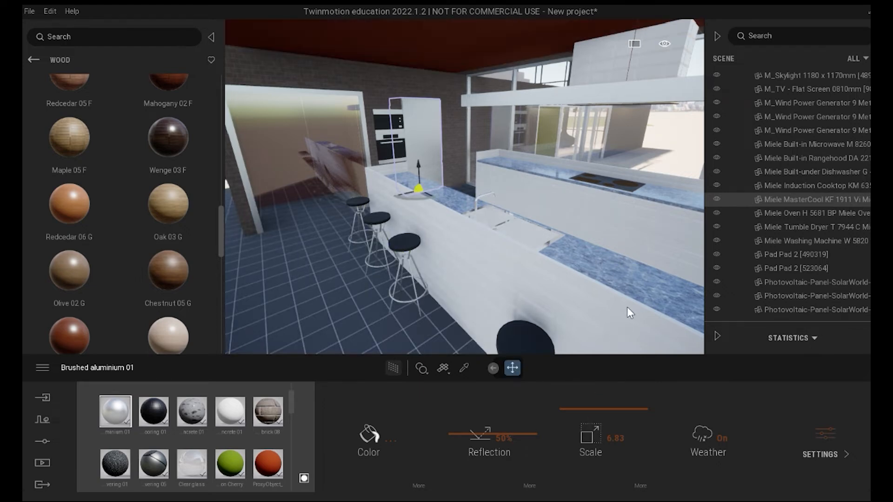
key("d")
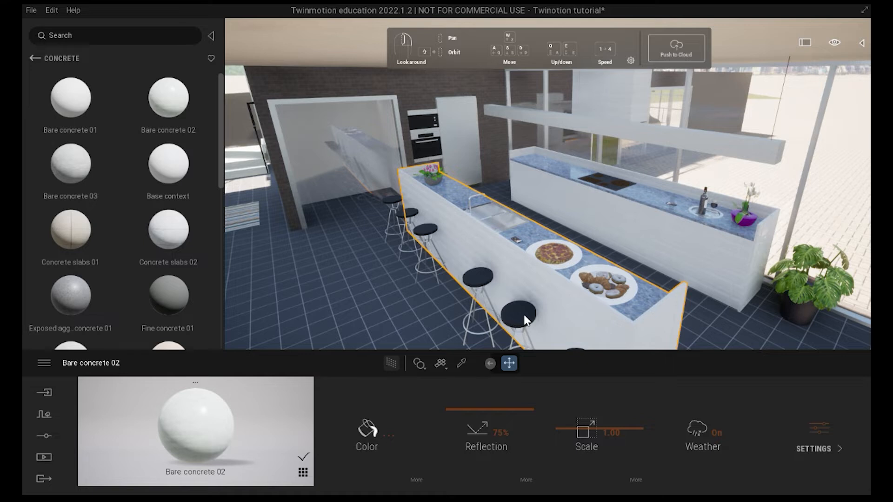
Step: Place Plates Set 05 from the library's home kitchen accessories on the rear blue worktop, near the end farthest from the window
left_click(36, 58)
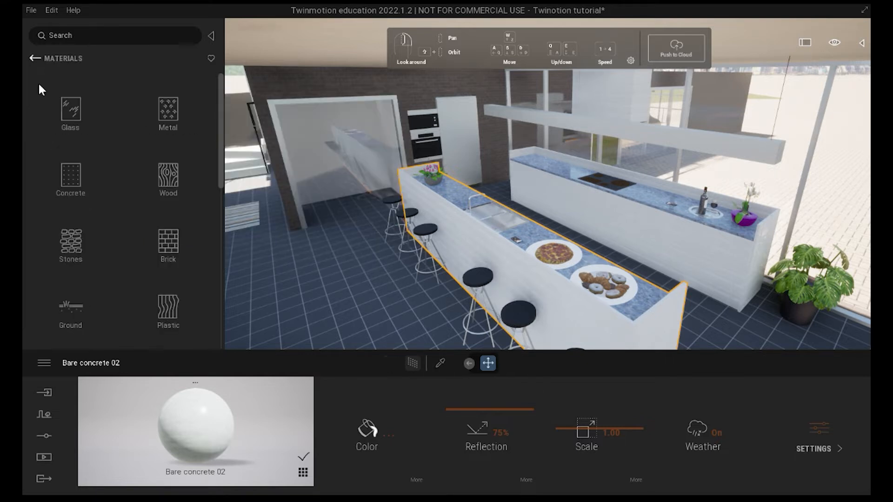
left_click(35, 59)
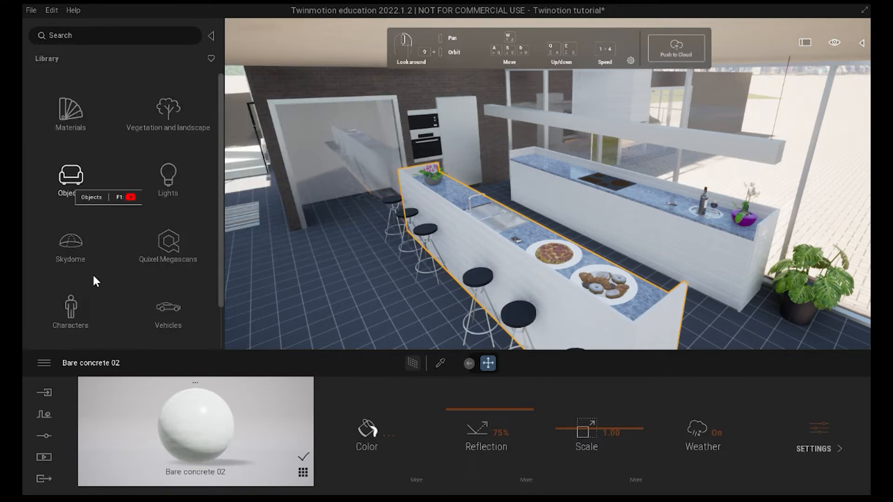
left_click(71, 180)
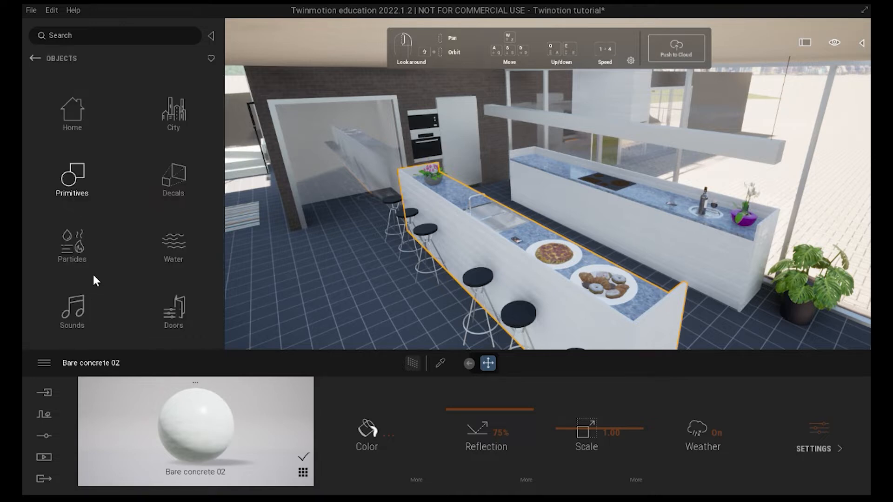
left_click(72, 112)
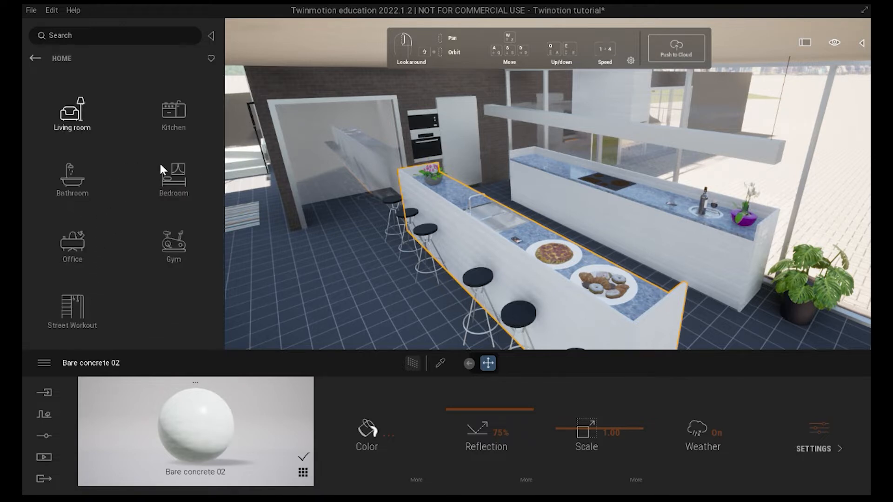
left_click(174, 112)
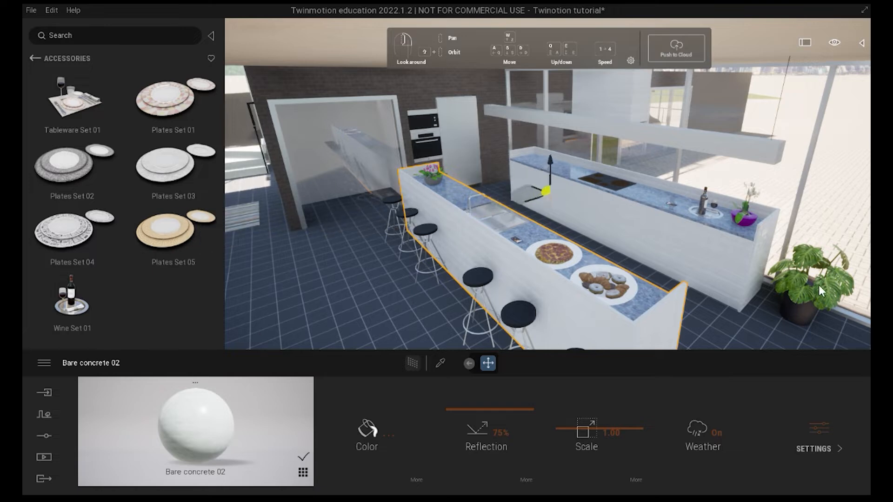
left_click(806, 252)
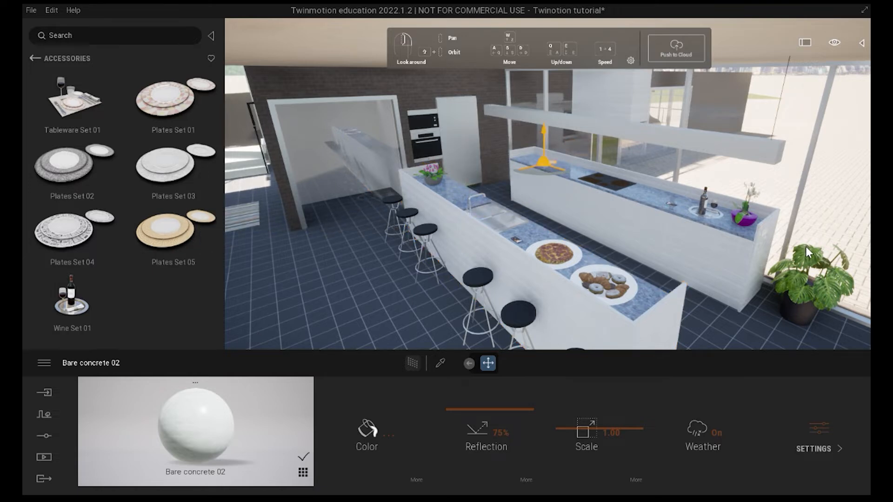
Step: Delete the soup bowl SM_SoupBowl01 and side plate SM_SidePlate01 from the placed Plates Set 05
key("w")
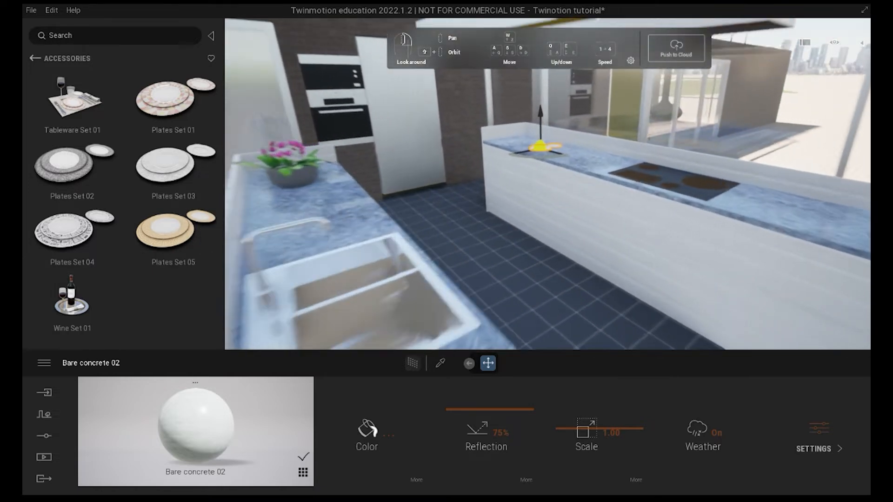
right_click_drag(806, 252, 823, 248)
key("w")
key("q")
key("w")
left_click(861, 43)
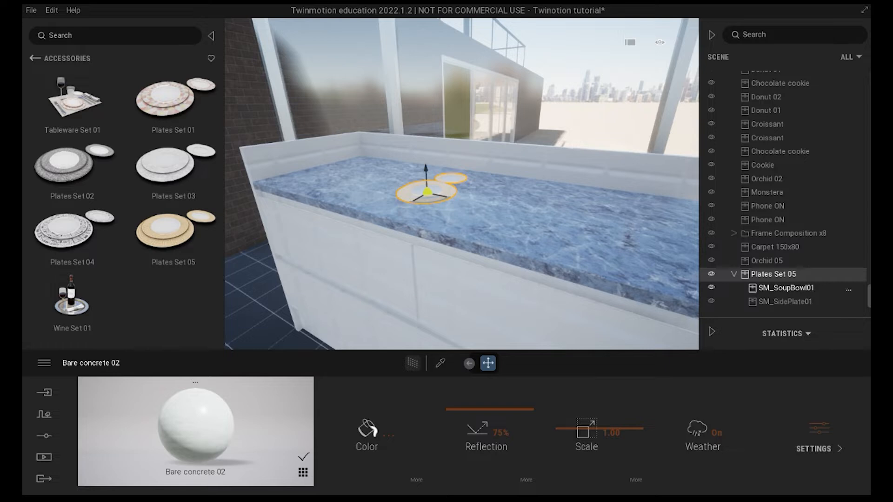
left_click(786, 288)
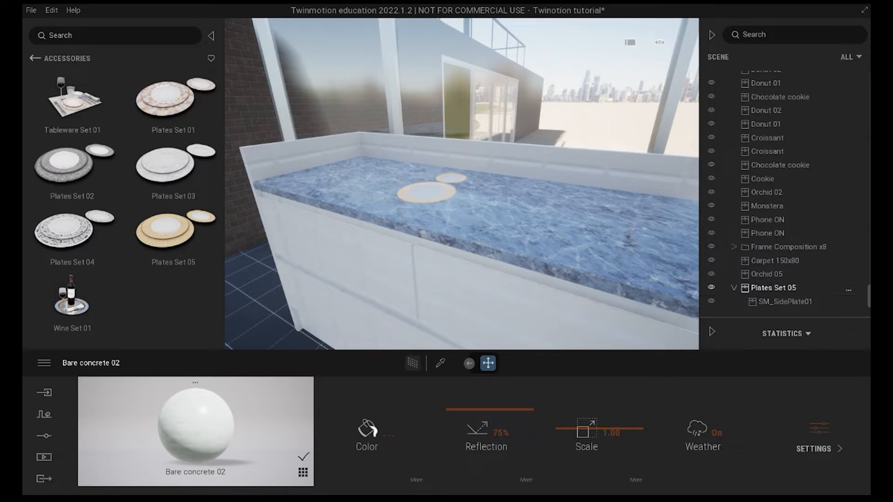
left_click(785, 301)
key("Delete")
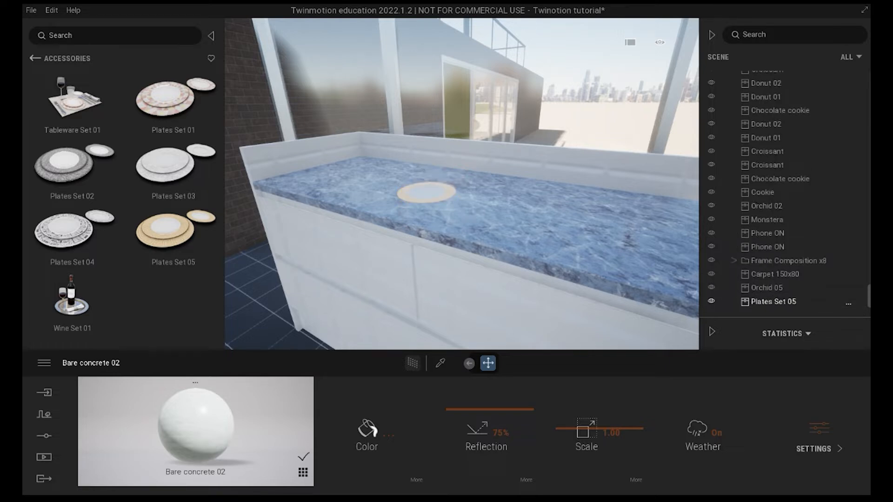
Step: Move the remaining Plates Set 05 plate slightly across the blue worktop and try rotating it
left_click(781, 301)
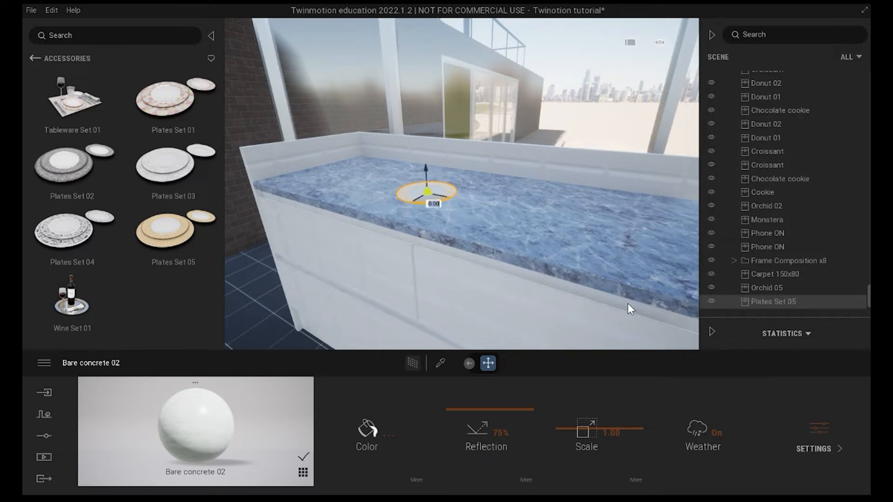
scroll(627, 296, "up", 3)
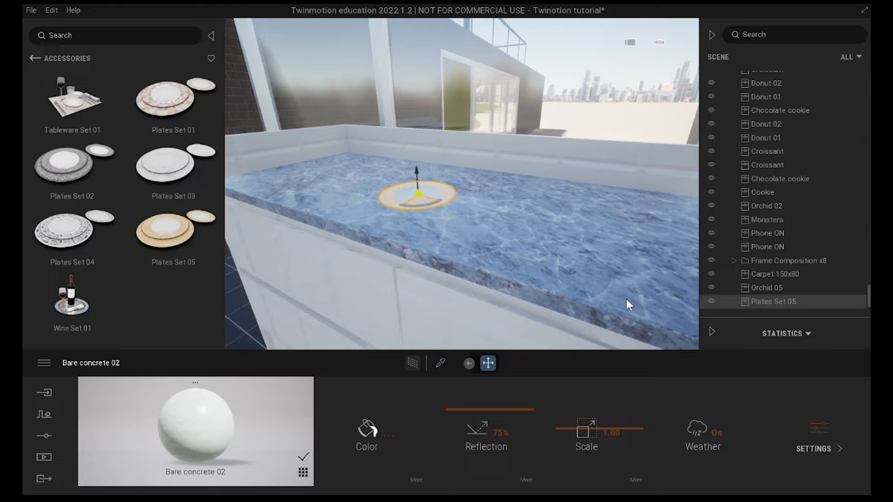
mouse_move(647, 309)
left_mouse_down()
mouse_move(609, 292)
mouse_move(694, 314)
mouse_move(615, 292)
mouse_move(662, 305)
mouse_move(651, 292)
left_mouse_up()
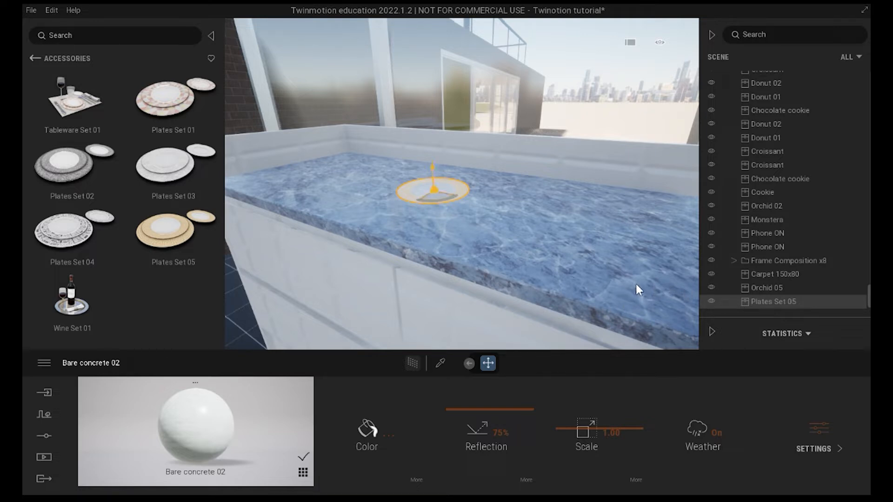
key("space")
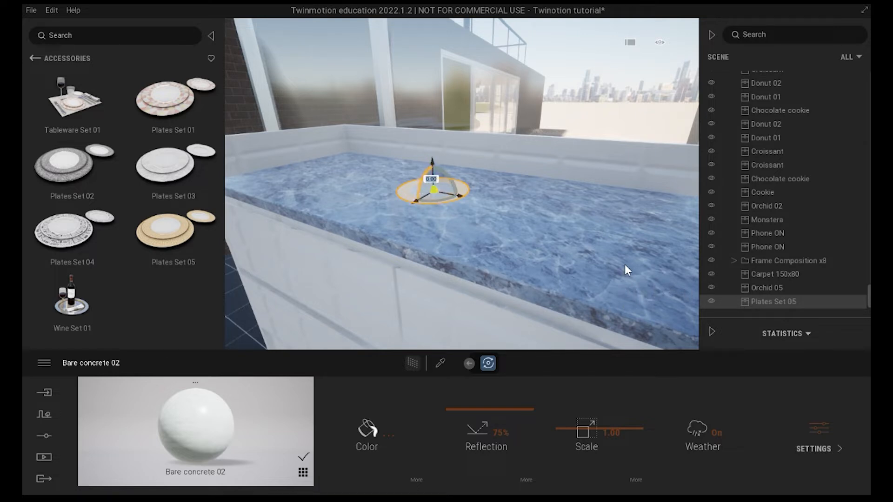
left_click_drag(625, 265, 647, 274)
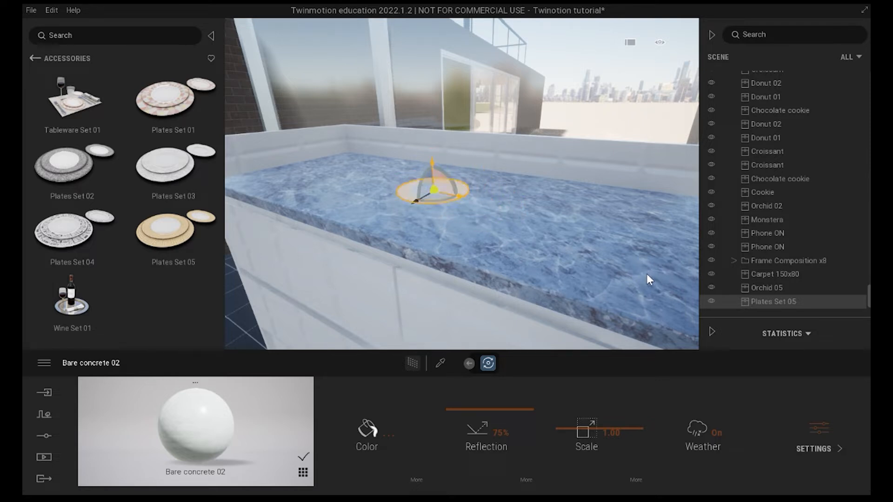
left_click(654, 298)
Step: Scale the Plates Set 05 plate up uniformly to a little over twice its diameter, then deselect it
key("space")
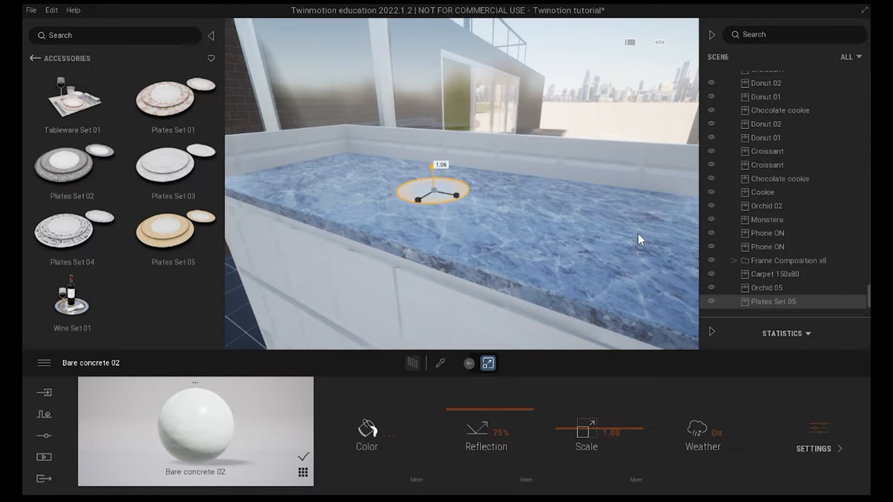
left_click_drag(640, 233, 636, 270)
left_click_drag(663, 298, 755, 219)
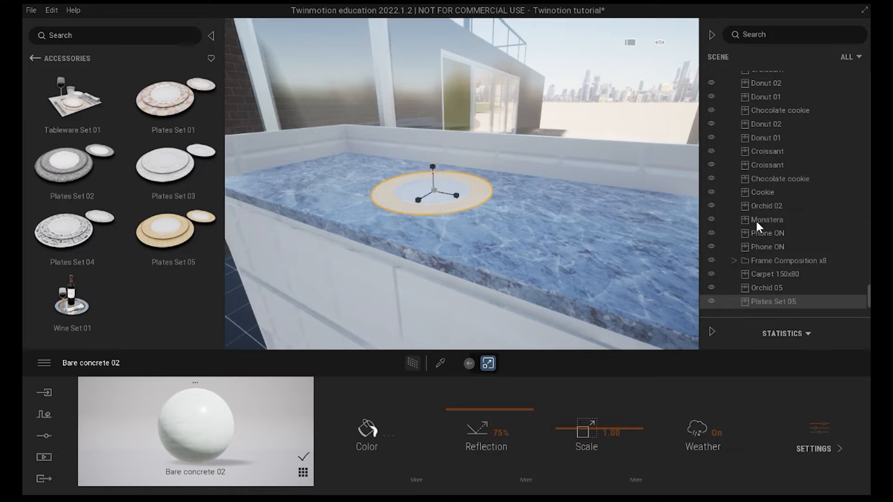
left_click_drag(637, 281, 614, 244)
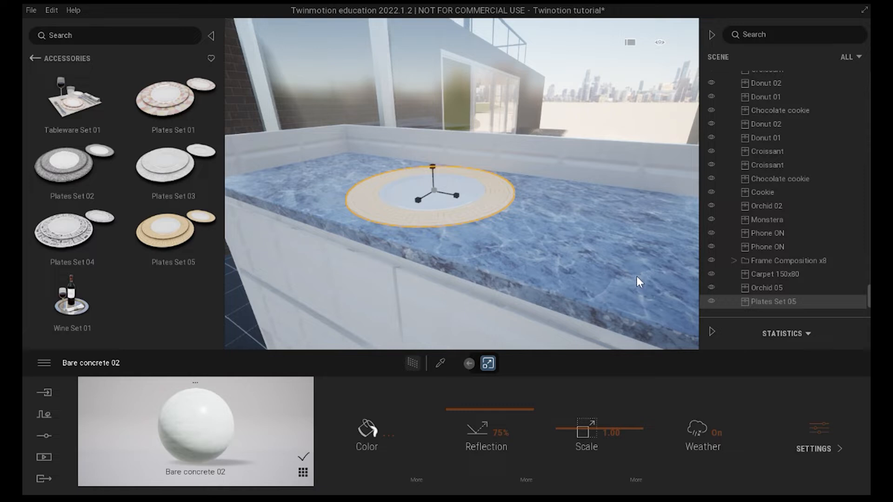
key("space")
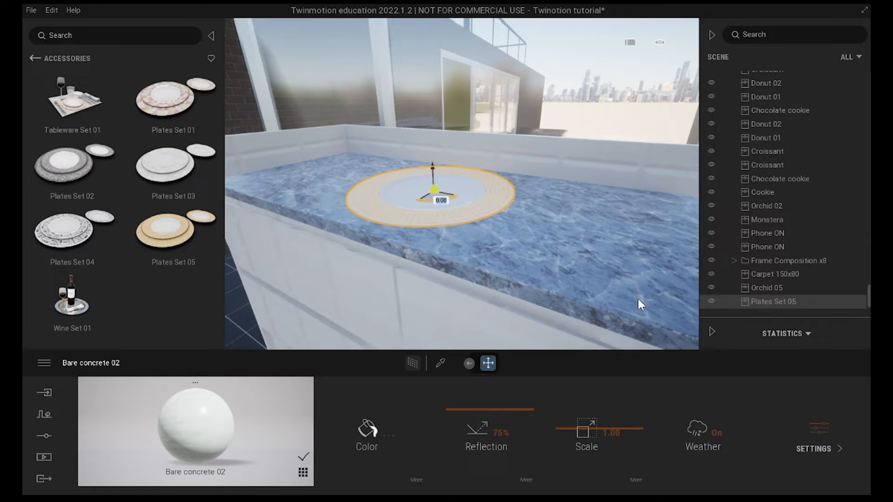
key("Escape")
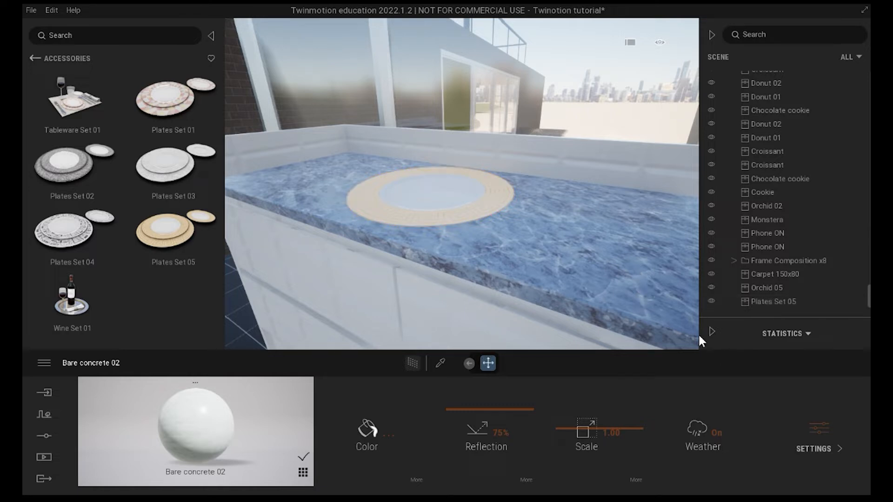
Step: Arrange three Donut 01 and two Donut 02 objects from the kitchen food library in a bottom layer on the plate
left_click(35, 59)
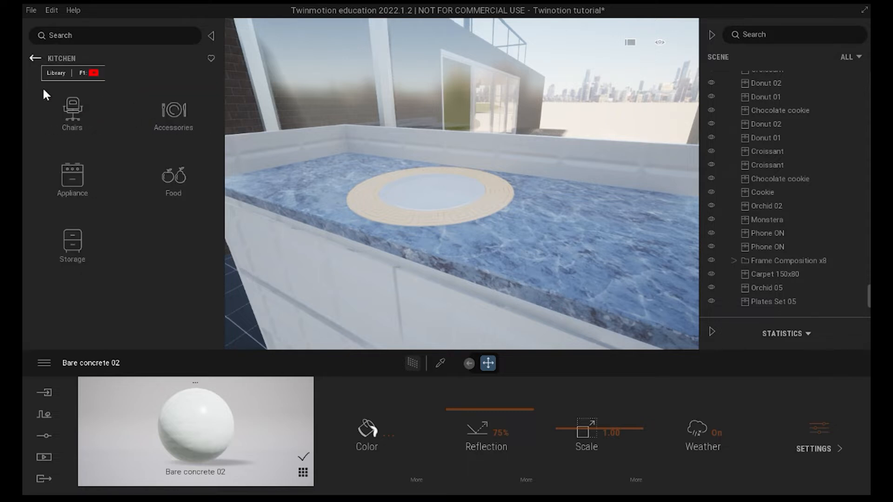
left_click(173, 179)
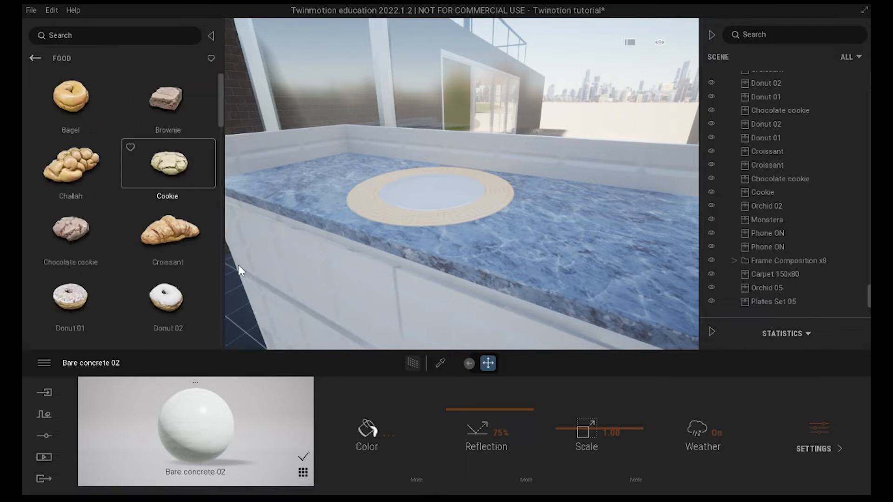
scroll(223, 284, "down", 3)
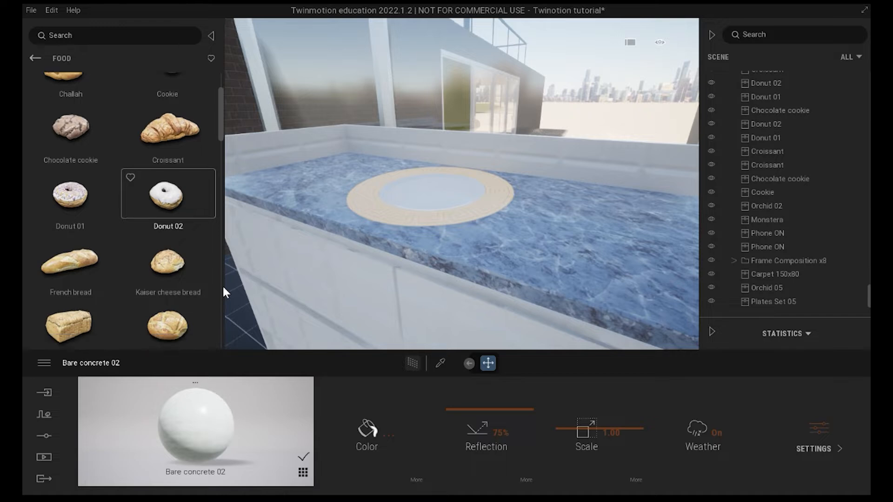
scroll(223, 284, "down", 3)
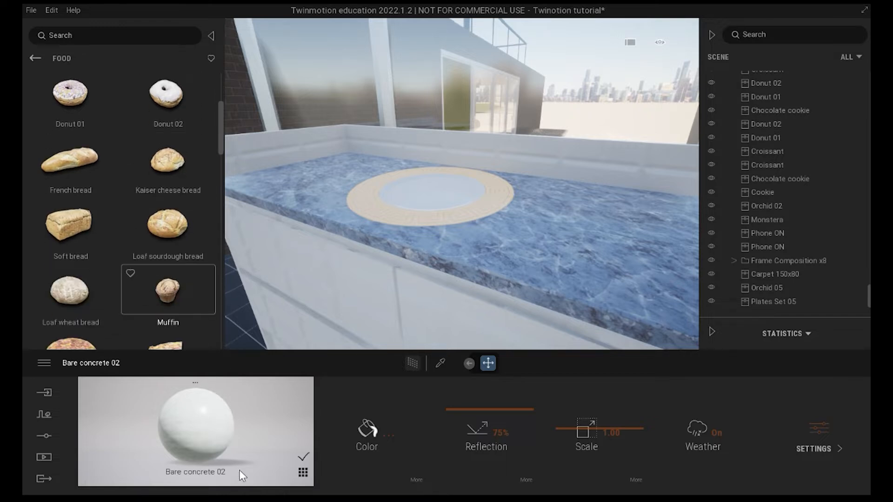
scroll(205, 288, "up", 3)
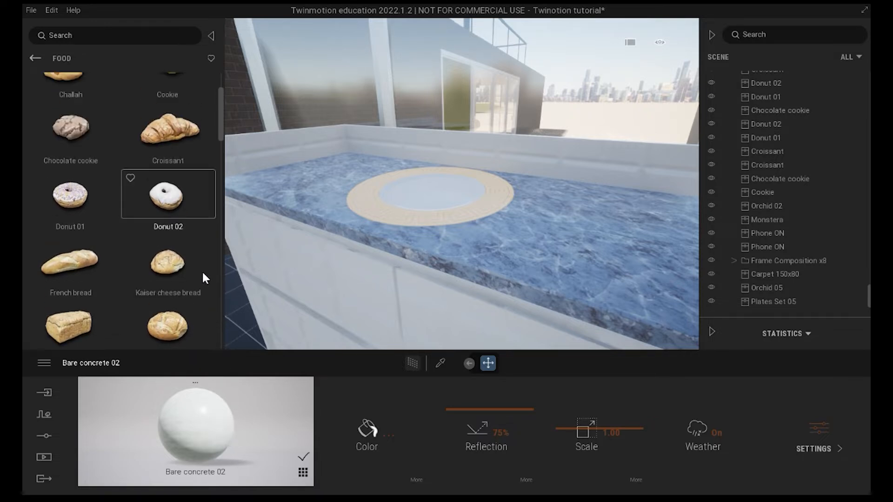
left_click_drag(203, 282, 596, 284)
left_click_drag(100, 300, 642, 276)
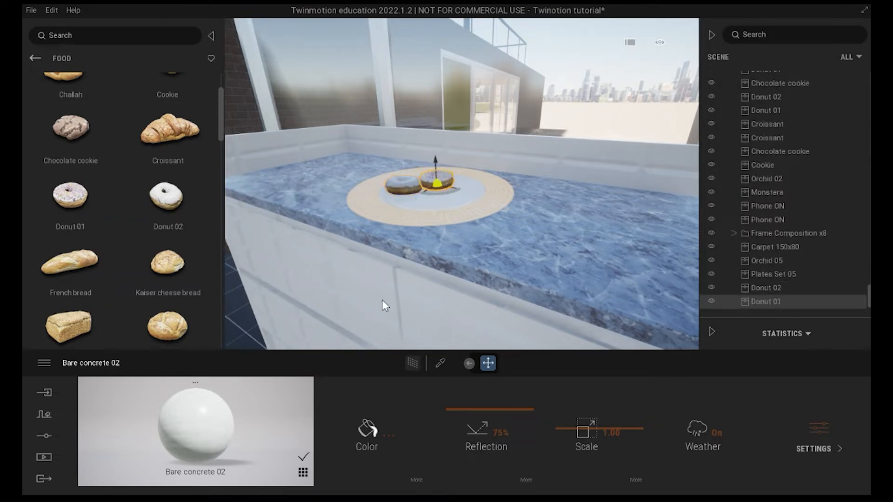
left_click_drag(127, 302, 604, 310)
left_click_drag(225, 303, 662, 301)
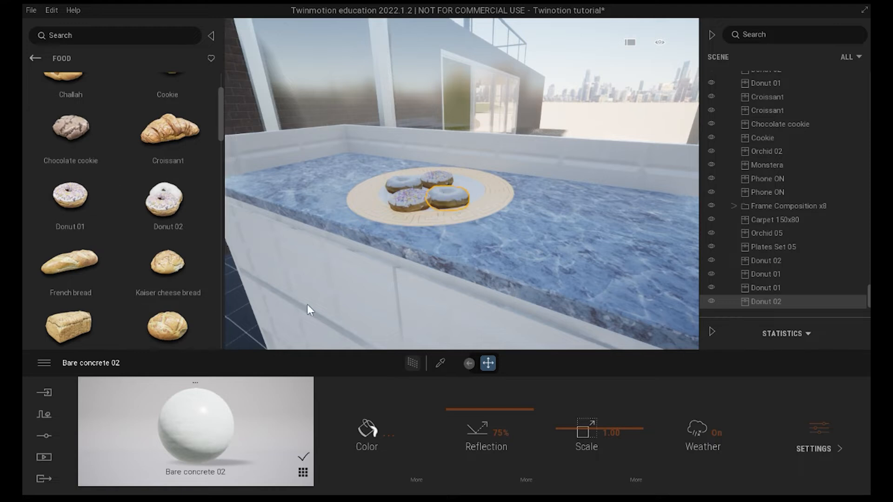
left_click_drag(307, 304, 692, 280)
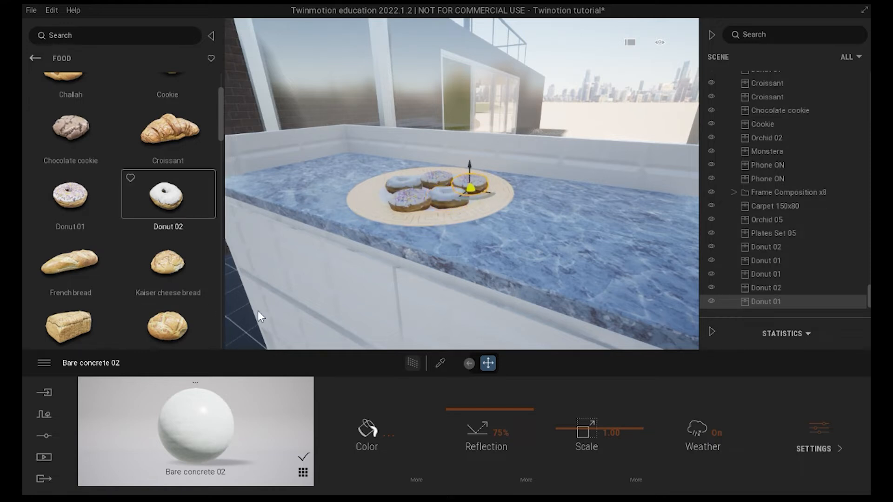
Step: Stack one Donut 02 and one Donut 01 on top of the donuts on the plate and clear the selection
left_click_drag(257, 311, 618, 287)
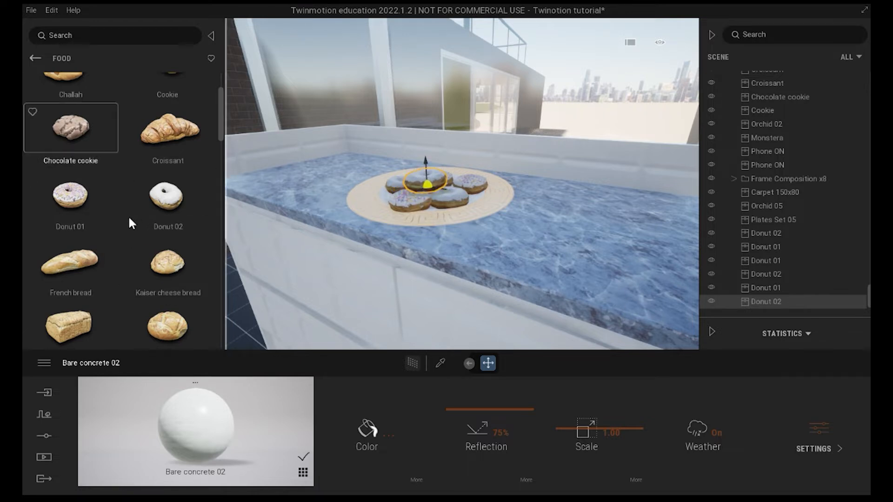
left_click_drag(114, 219, 677, 267)
key("Escape")
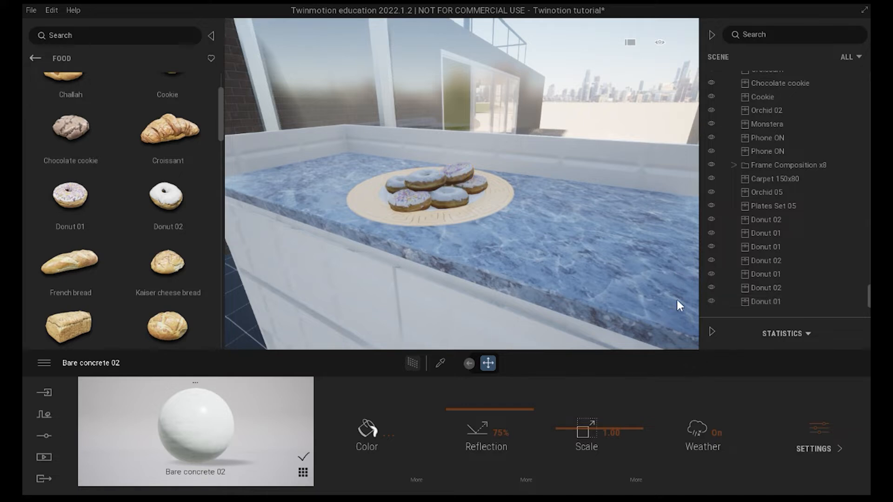
Step: Look over both blue kitchen worktops and their decorations from several viewpoints, selecting Orchid 02 in the scene
scroll(657, 305, "up", 5)
middle_click_drag(656, 306, 649, 308, "shift")
middle_click_drag(431, 251, 409, 247, "shift")
middle_click_drag(574, 269, 611, 271, "shift")
key("d")
key("s")
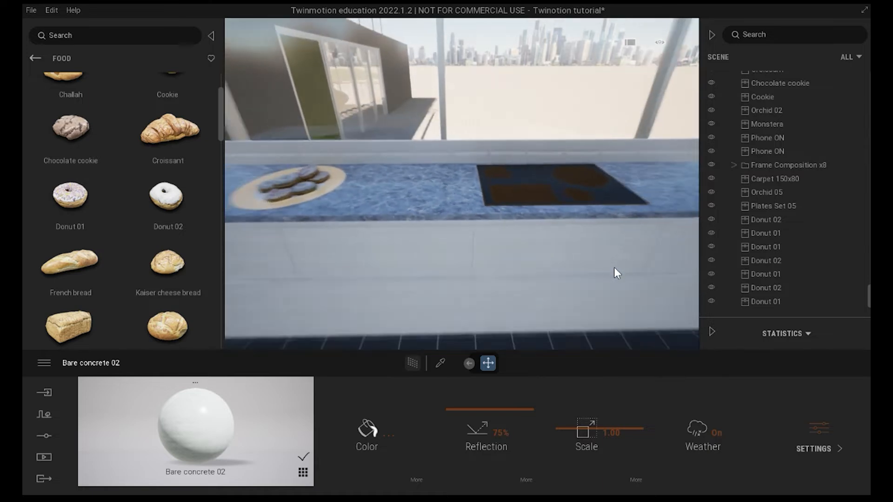
right_click_drag(610, 273, 681, 288)
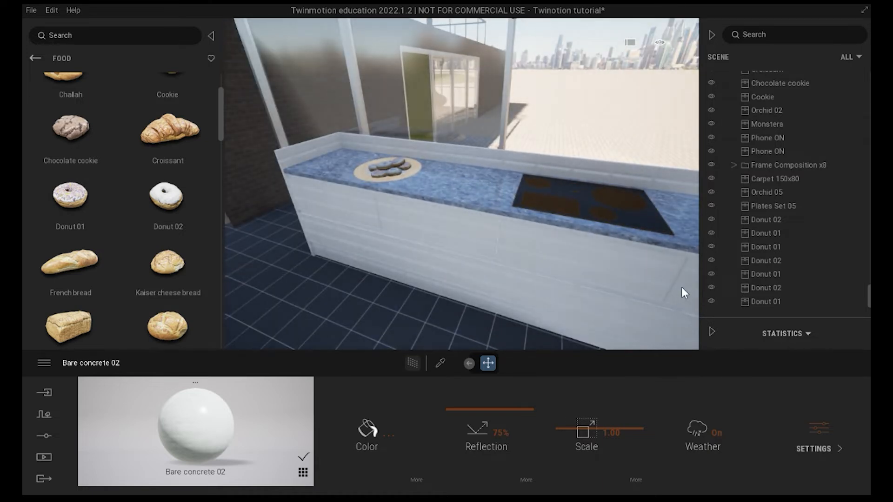
key("d")
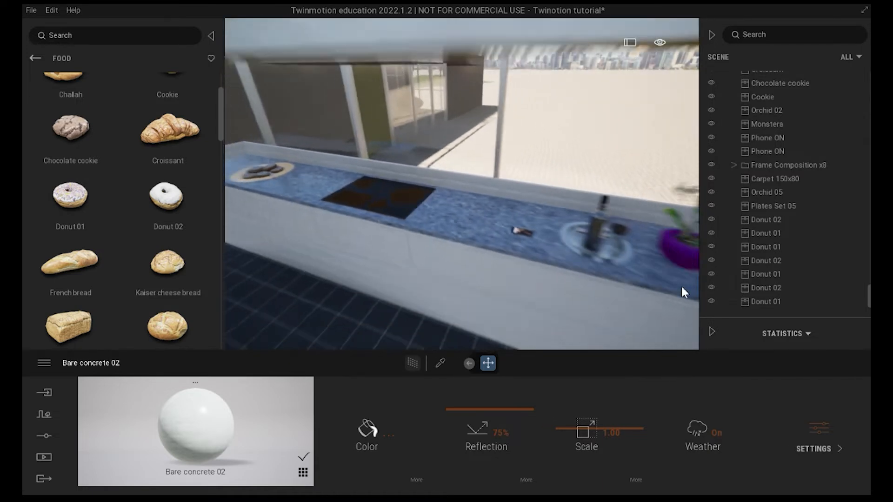
key("s")
key("w")
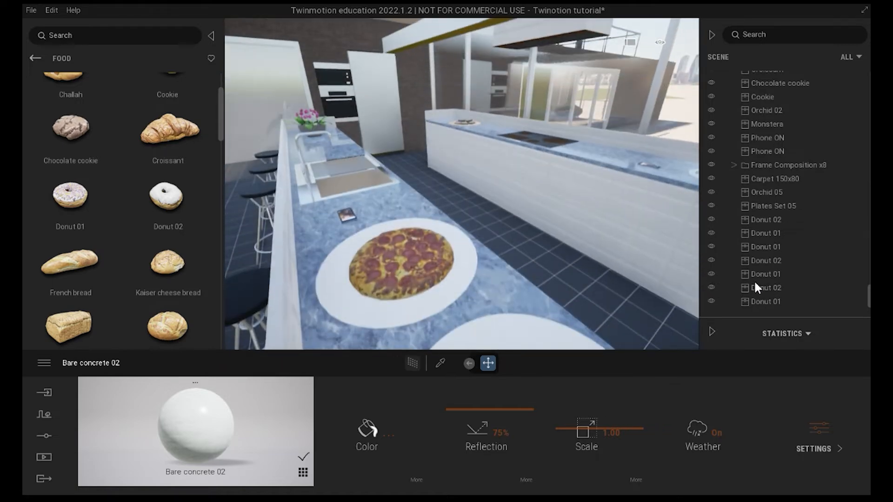
key("s")
key("d")
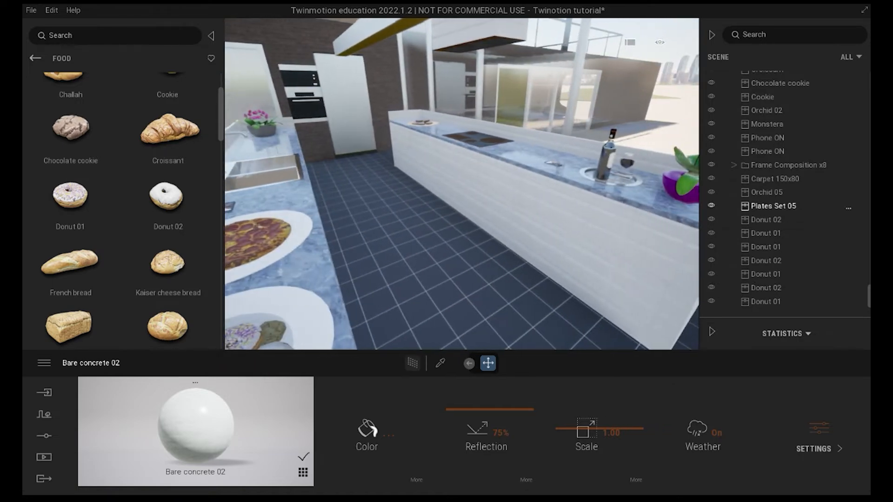
key("d")
key("s")
left_click(766, 111)
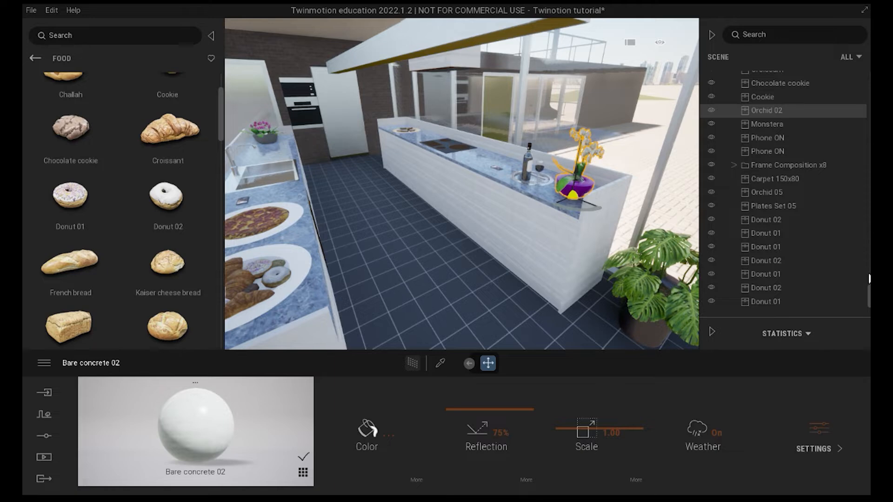
key("a")
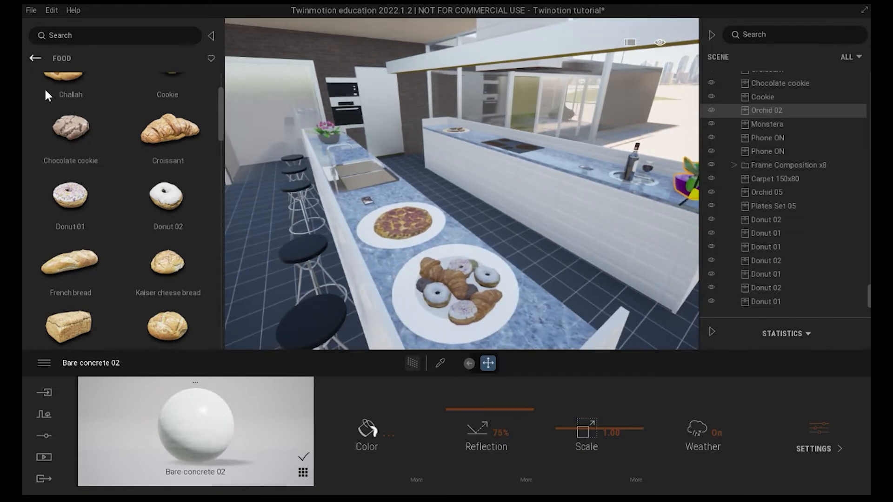
Step: Place Wine Set 01 from the kitchen accessories library on the window-side worktop between the hob and the existing wine set
left_click(35, 59)
left_click(173, 179)
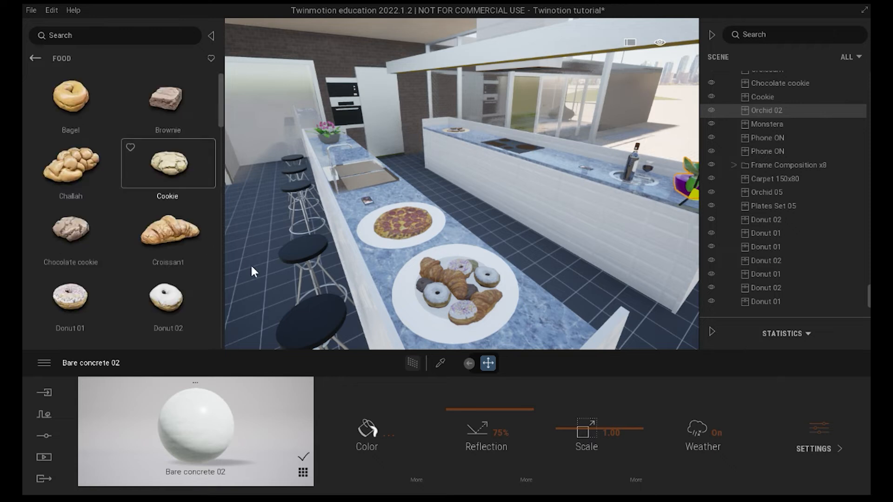
left_click(35, 58)
left_click(173, 114)
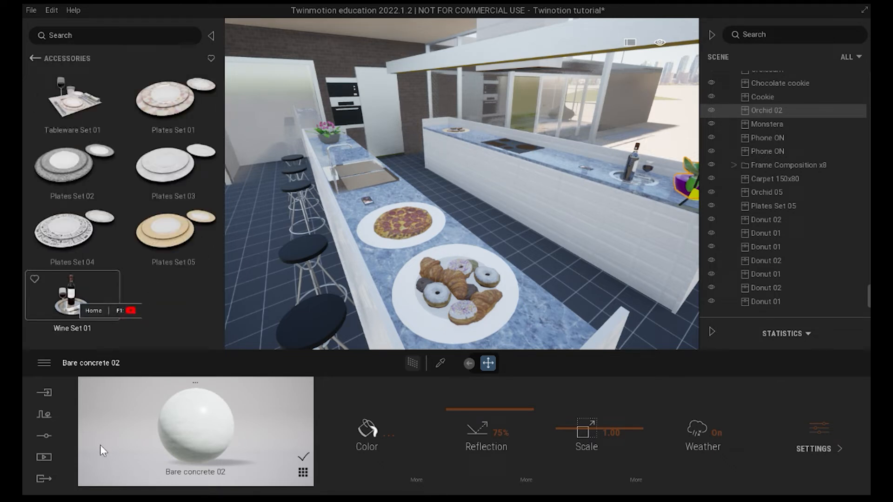
left_click_drag(73, 298, 392, 195)
left_click_drag(584, 297, 829, 236)
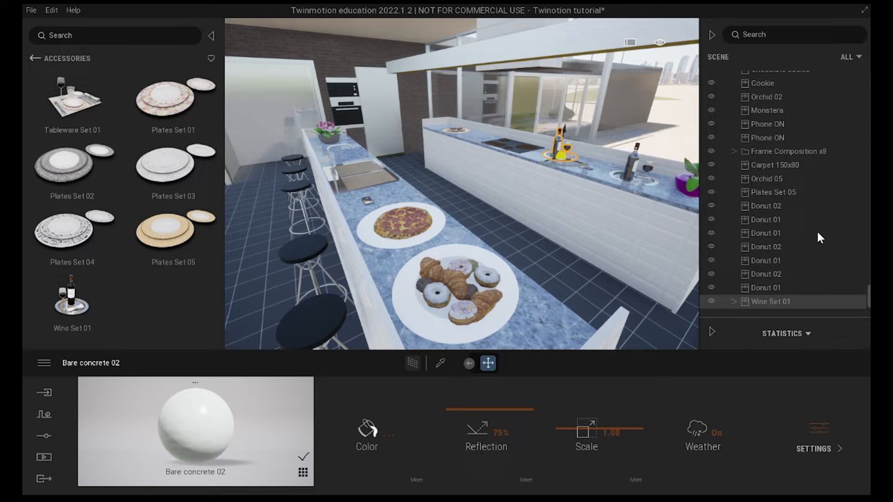
Step: Copy WhineBottle01 from the new Wine Set 01 and place two copies side by side on the worktop next to the tray
key("w")
right_click_drag(813, 239, 813, 277)
key("w")
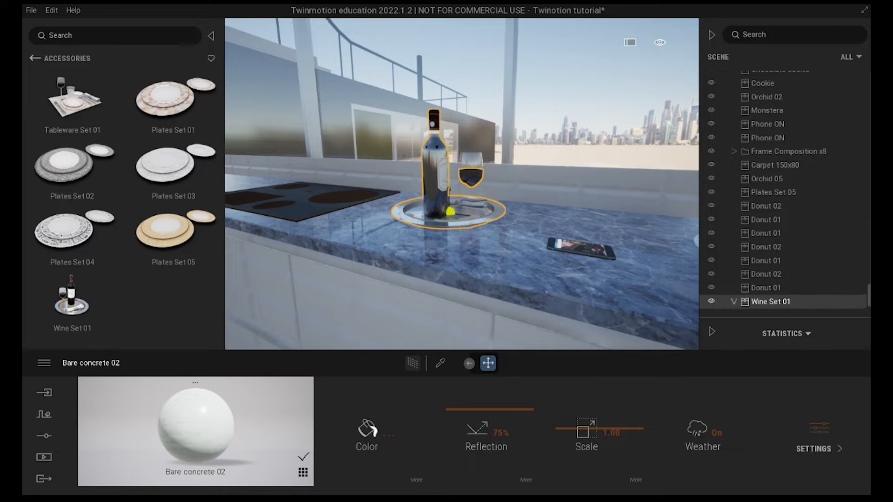
scroll(785, 302, "down", 1)
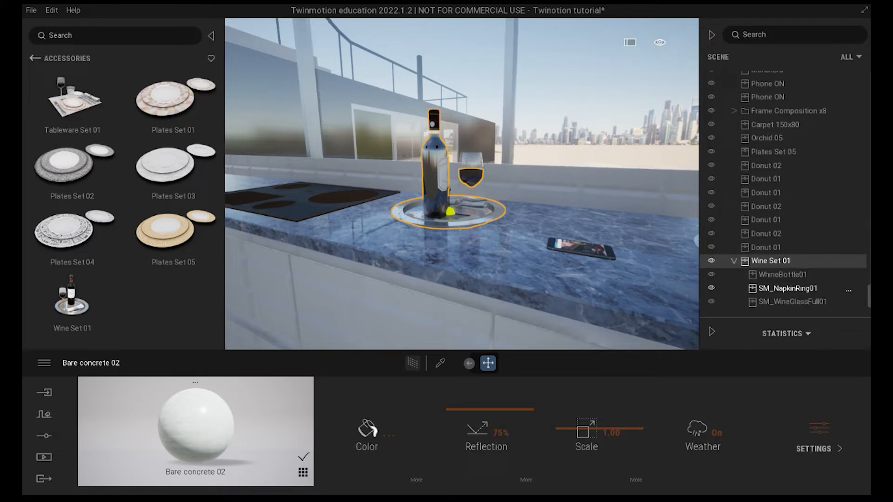
left_click(782, 275)
left_click(848, 277)
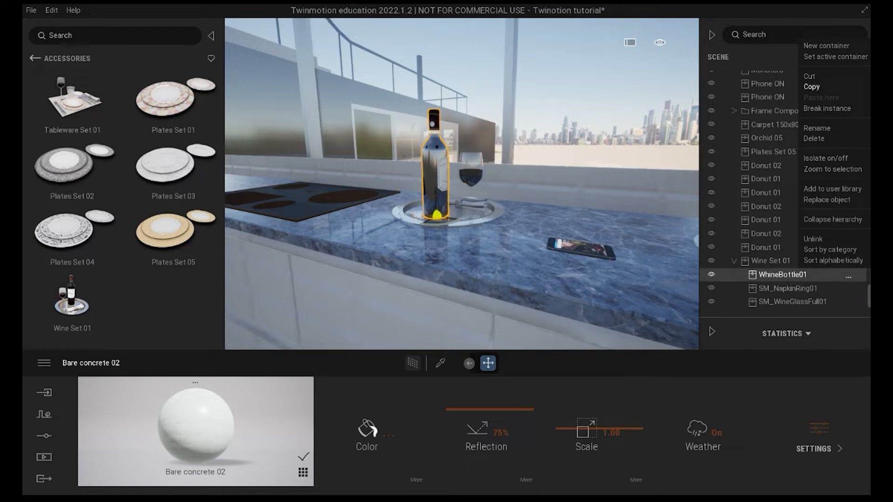
left_click(812, 87)
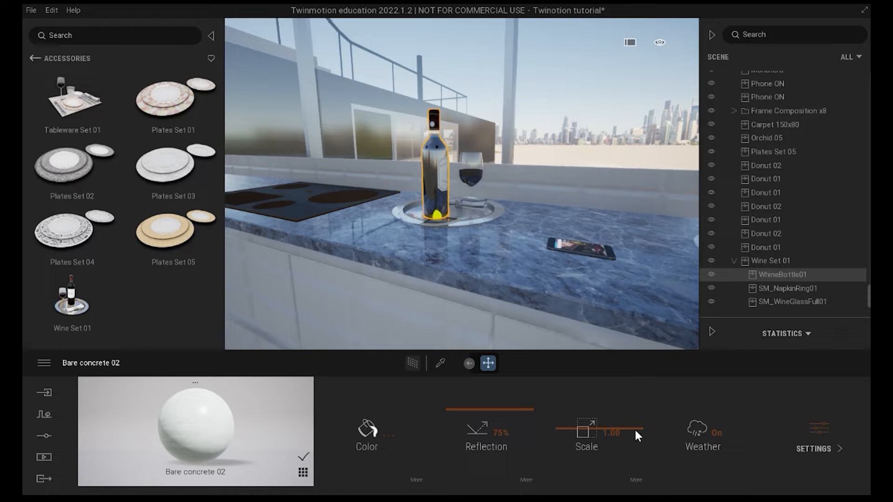
key("ctrl+v")
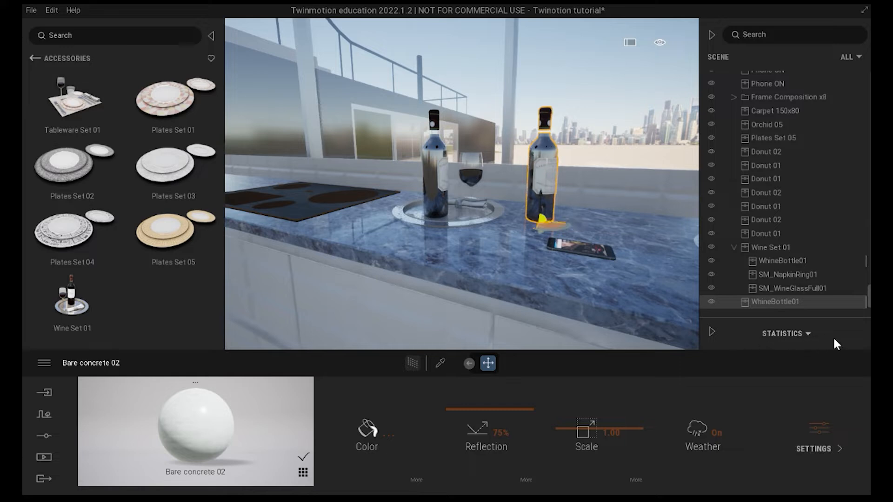
left_click_drag(835, 339, 789, 350)
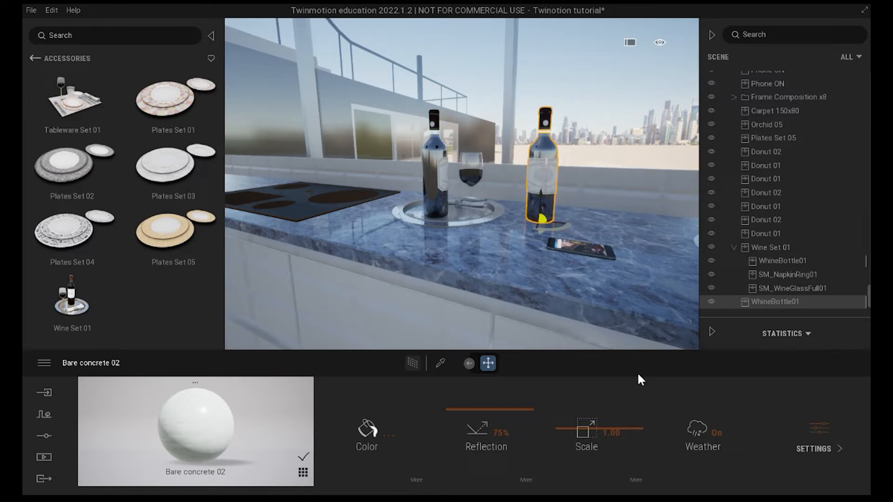
key("ctrl+v")
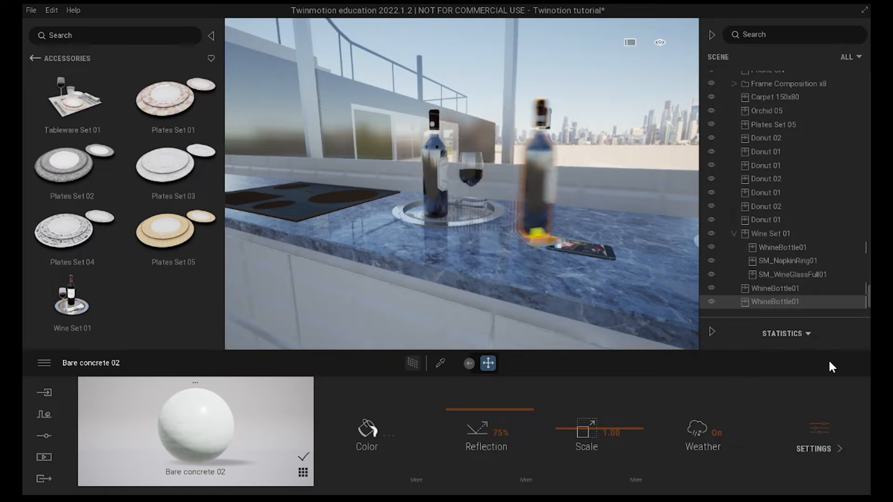
left_click_drag(835, 327, 870, 338)
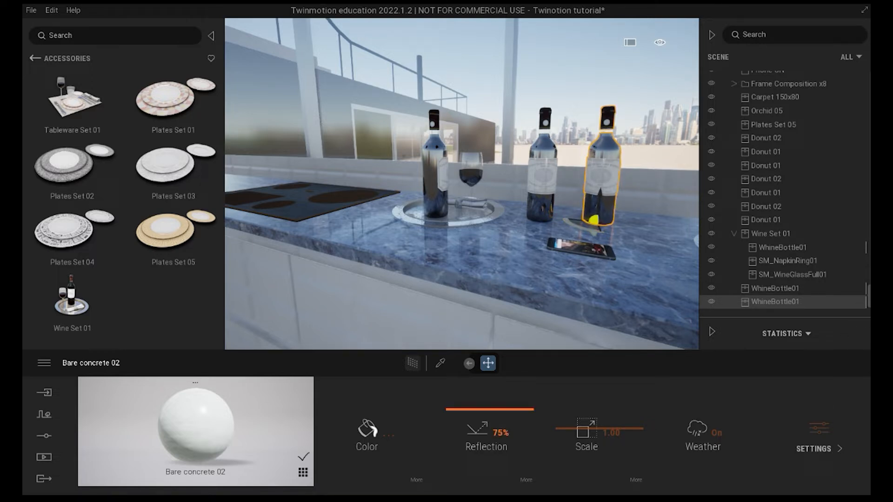
Step: Set the Bare concrete 02 material's reflection to 54% and clear the wine bottle selection
left_click_drag(490, 410, 489, 425)
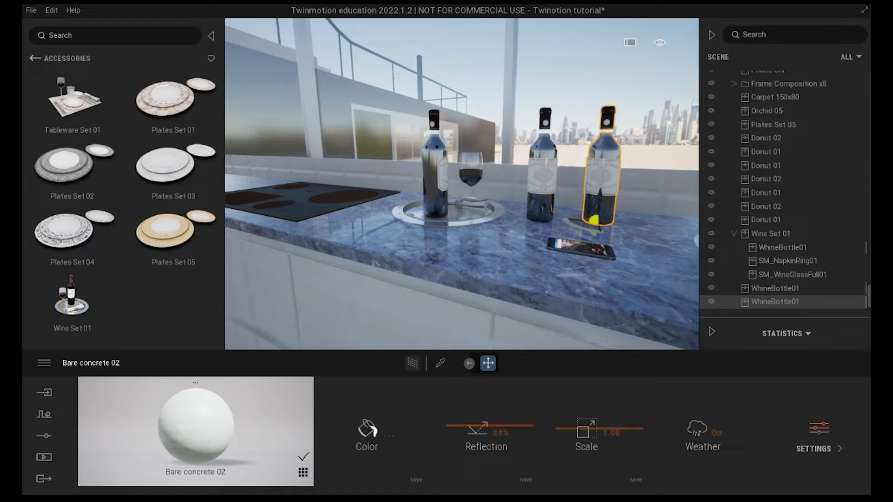
key("Escape")
key("s")
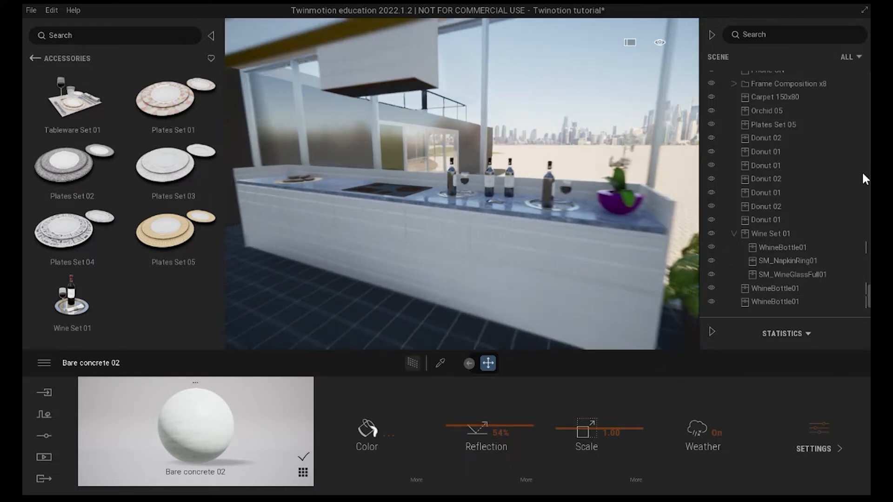
key("s")
right_click_drag(824, 201, 651, 301)
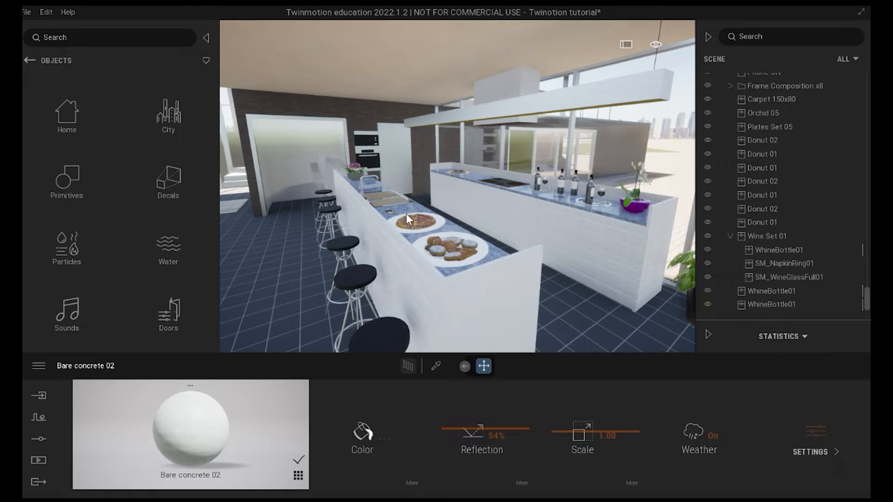
Step: Browse the kitchen categories and the living room plants in the home object library
left_click(67, 114)
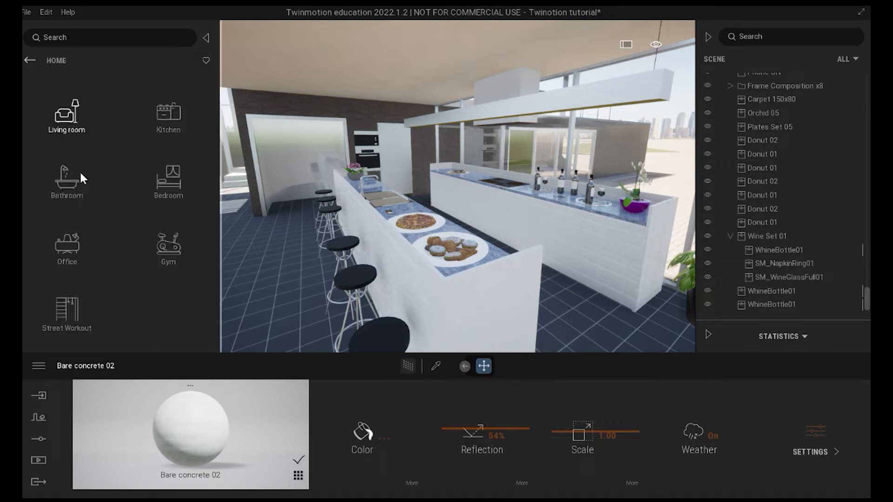
left_click(170, 117)
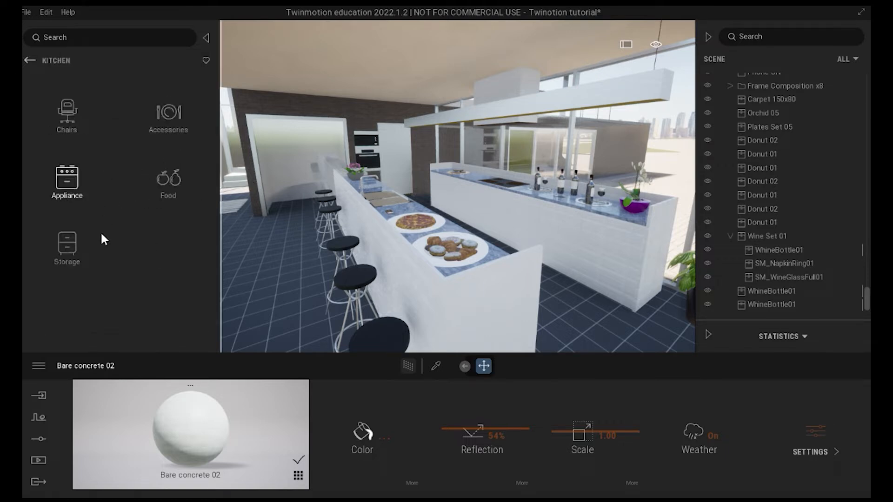
left_click(29, 61)
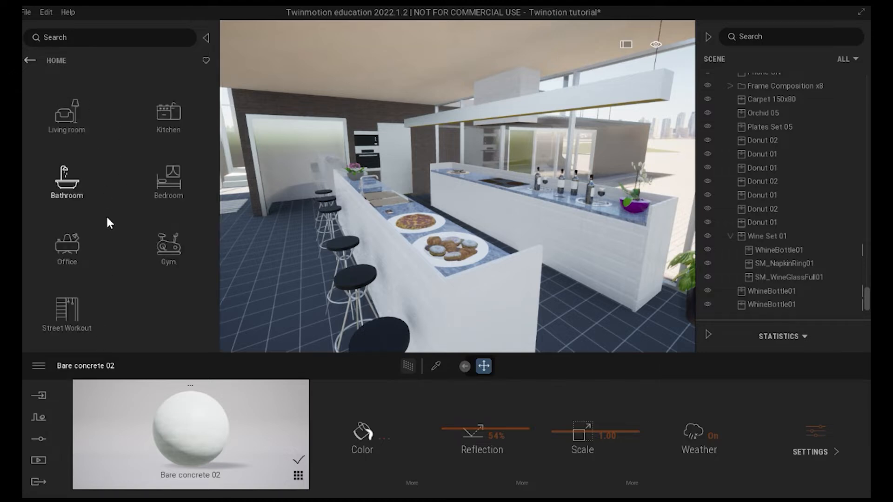
left_click(67, 114)
left_click(169, 175)
scroll(163, 153, "down", 3)
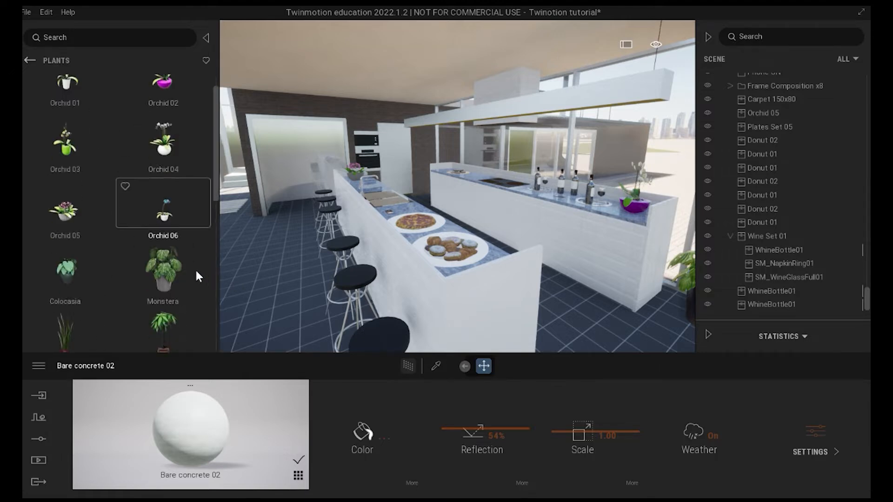
scroll(196, 272, "down", 2)
scroll(196, 271, "up", 2)
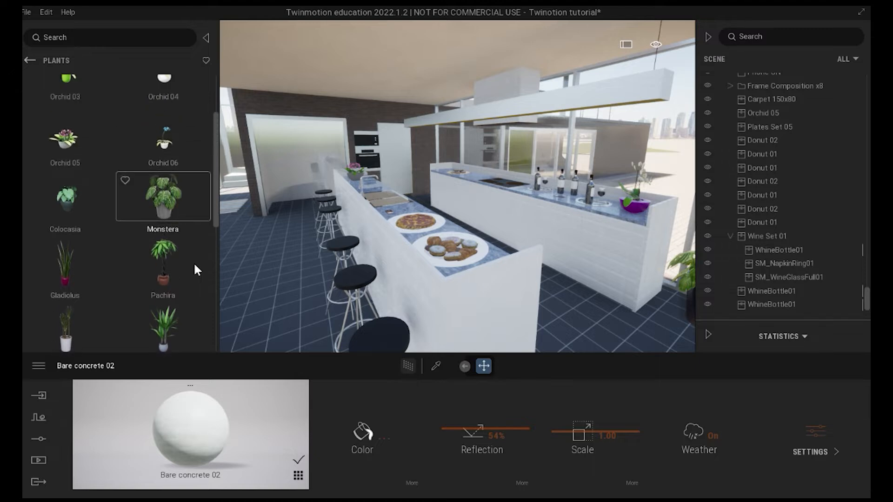
left_click(30, 60)
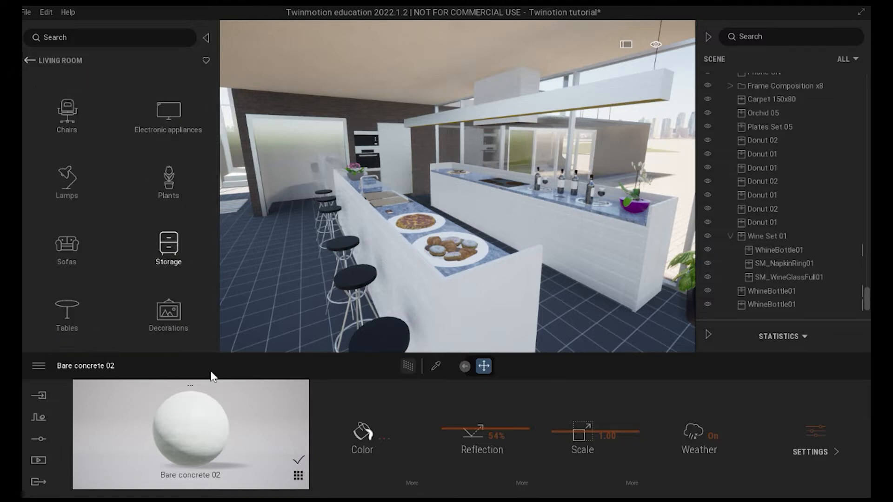
Step: Browse the living room decorations through to the carpets and open the Office category of the home library
left_click(169, 313)
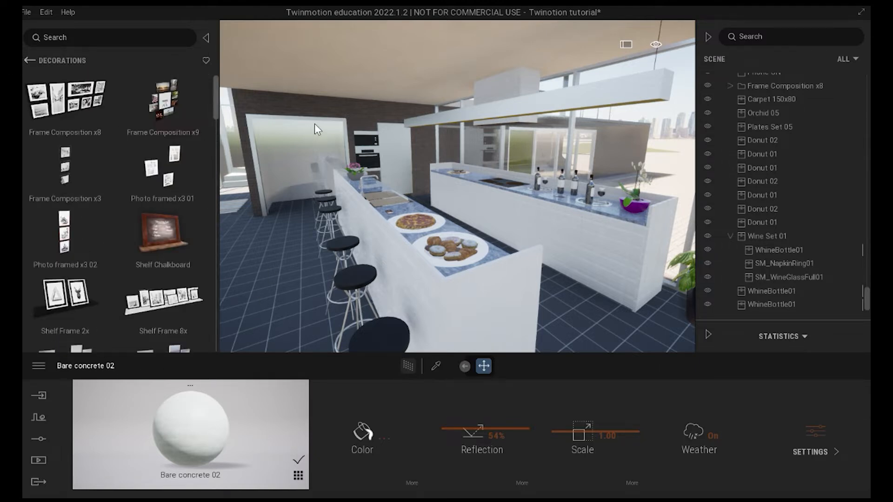
left_click_drag(314, 162, 301, 309)
scroll(283, 320, "down", 6)
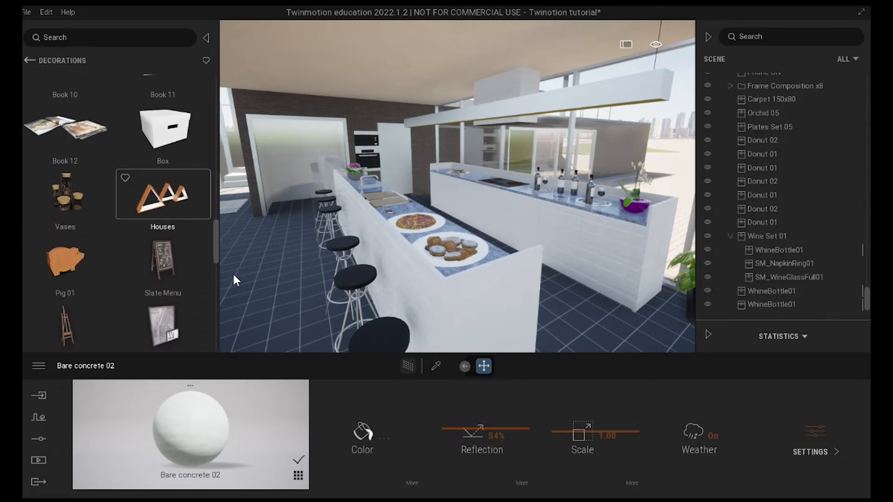
scroll(233, 269, "down", 3)
left_click_drag(313, 364, 328, 473)
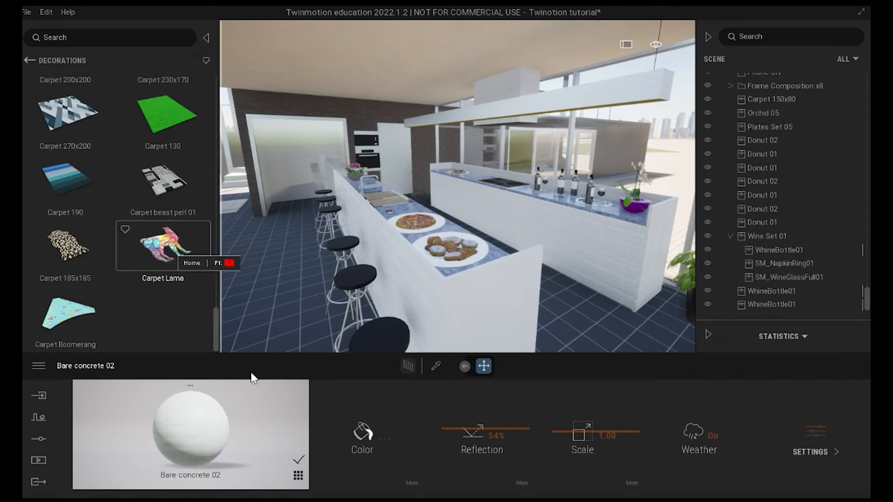
left_click(30, 61)
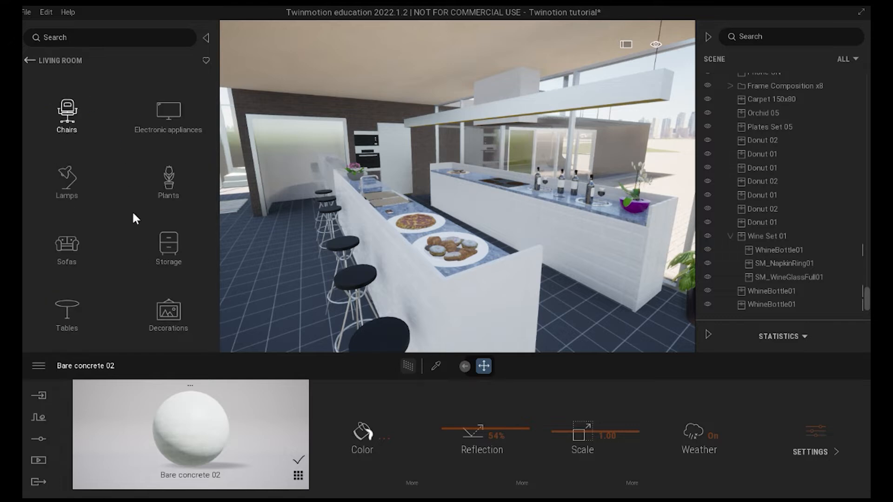
left_click(29, 61)
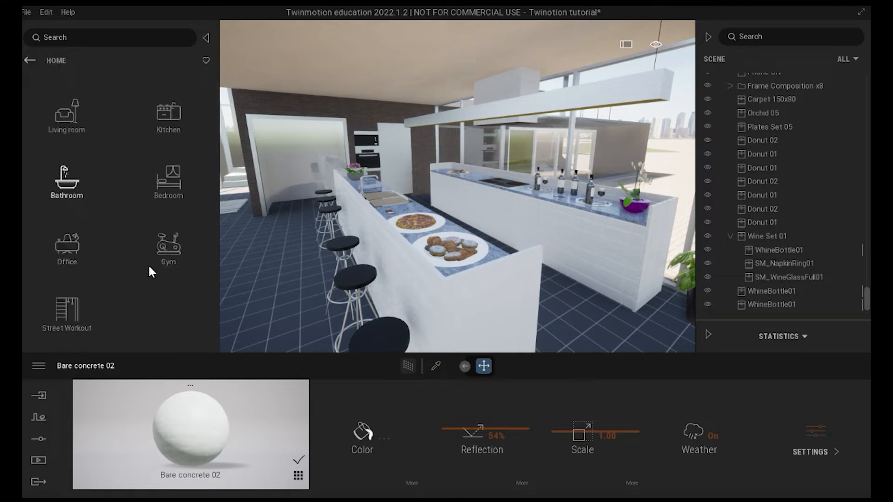
left_click(67, 246)
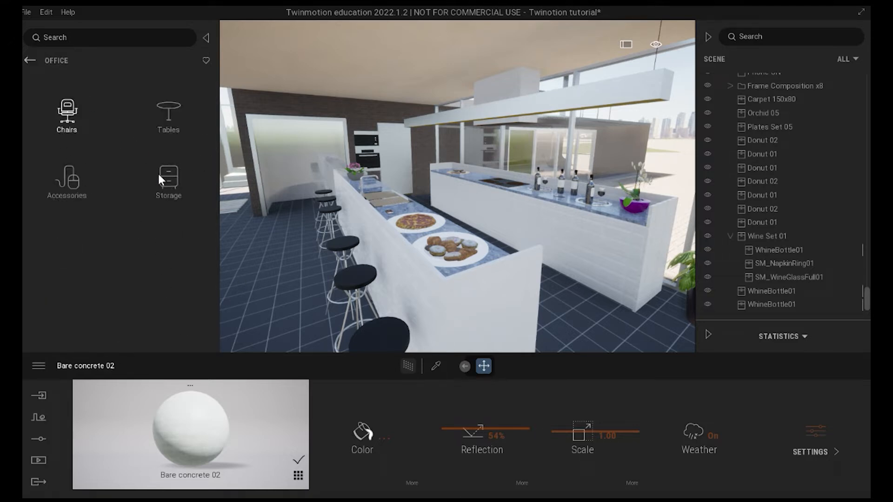
Step: Browse the library's home objects for office accessories, gym equipment and street workout equipment
left_click(67, 184)
scroll(210, 220, "down", 2)
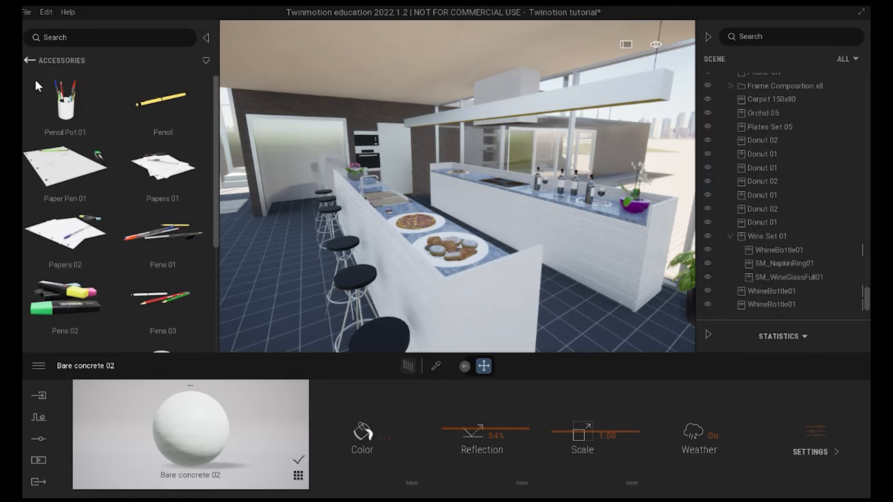
key("BackSpace")
key("BackSpace")
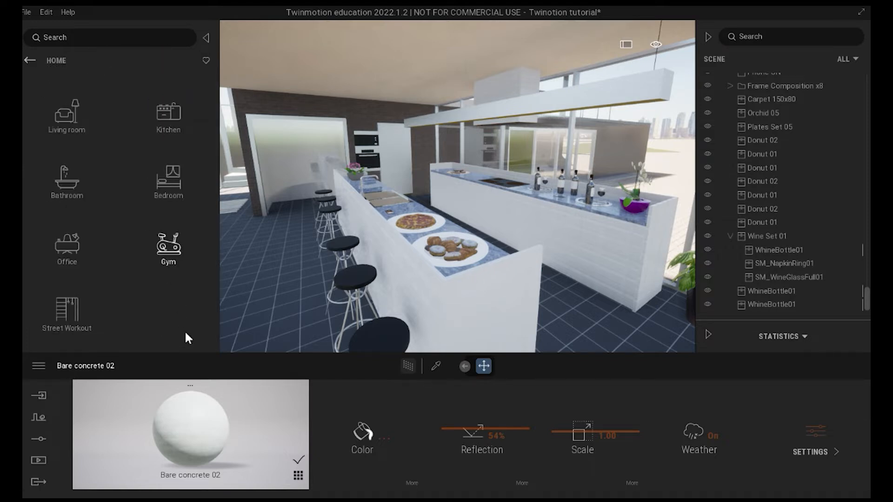
left_click(168, 247)
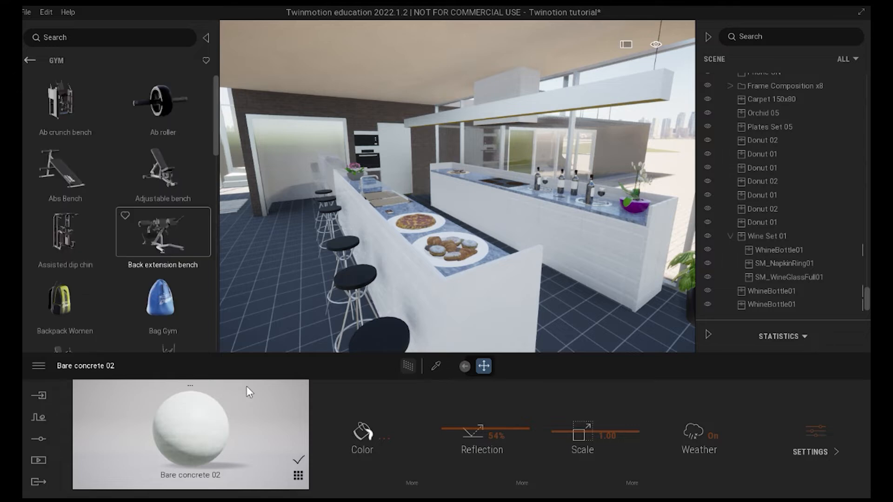
scroll(169, 244, "down", 1)
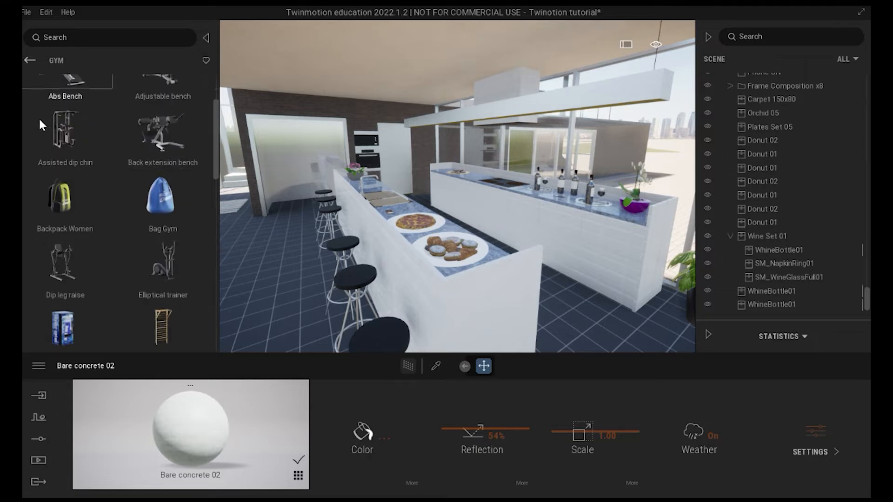
left_click(29, 60)
left_click(65, 302)
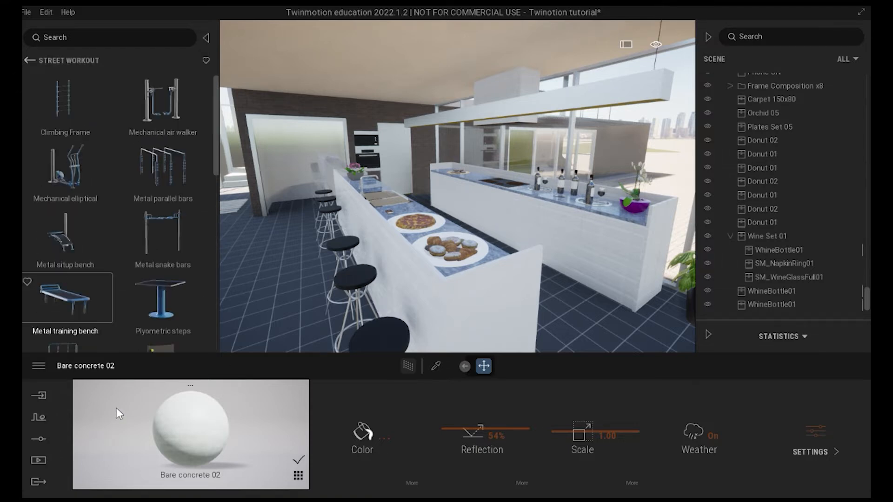
mouse_move(215, 126)
left_mouse_down()
mouse_move(216, 302)
mouse_move(216, 126)
left_mouse_up()
left_click(29, 61)
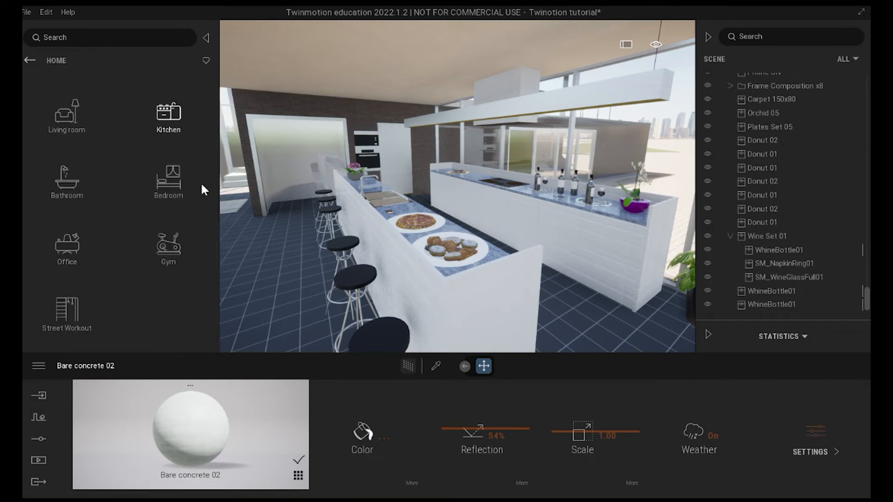
Step: Browse the bedroom accessories and bedroom storage furniture in the home objects library
left_click(169, 181)
left_click(104, 199)
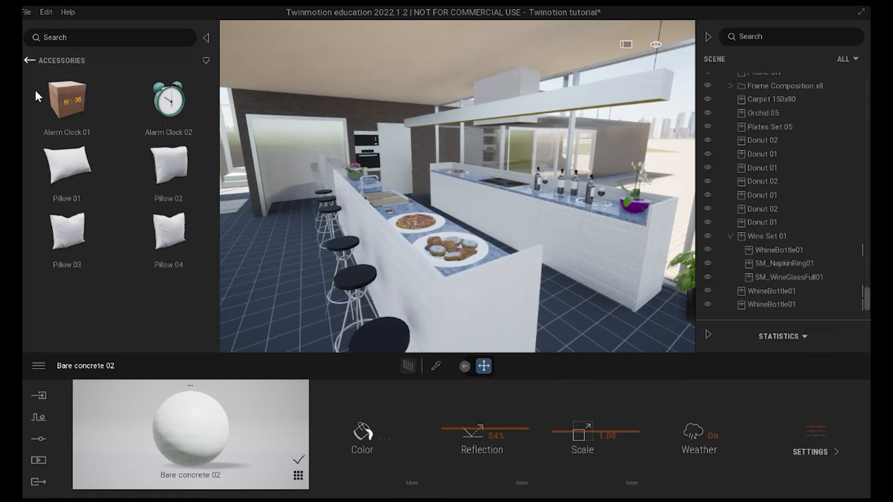
left_click(30, 60)
left_click(169, 110)
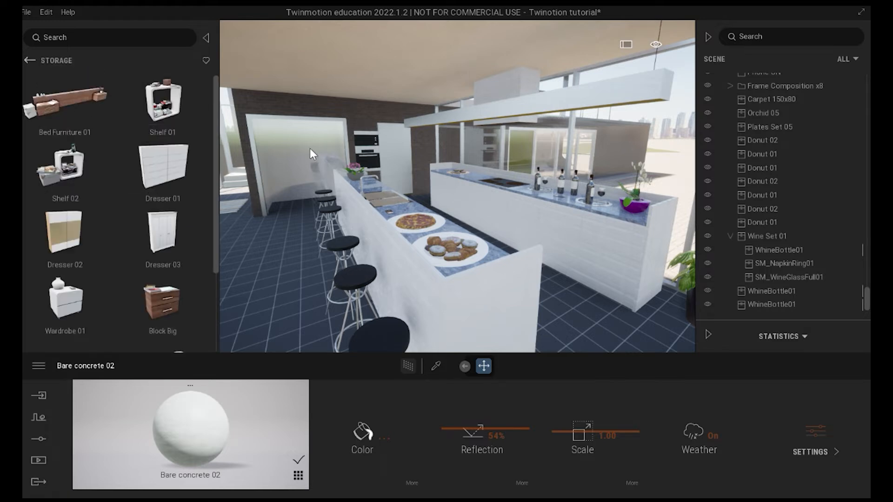
left_click_drag(216, 96, 216, 212)
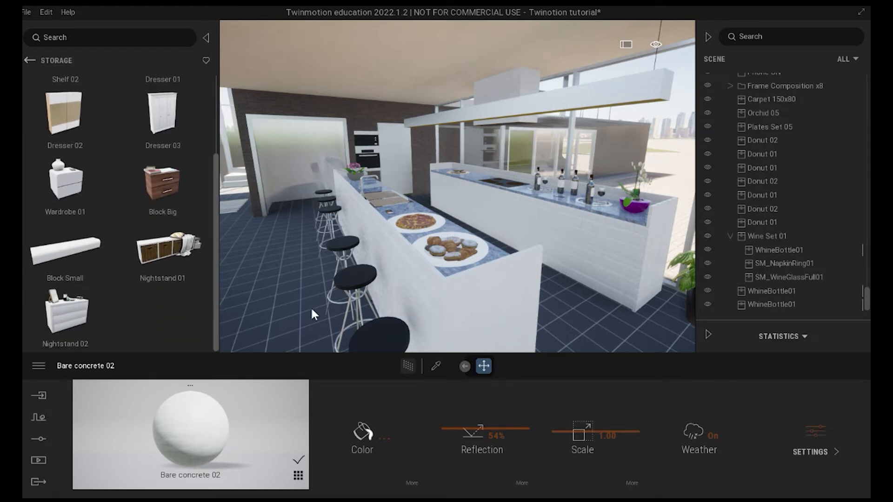
scroll(167, 128, "up", 2)
left_click(30, 61)
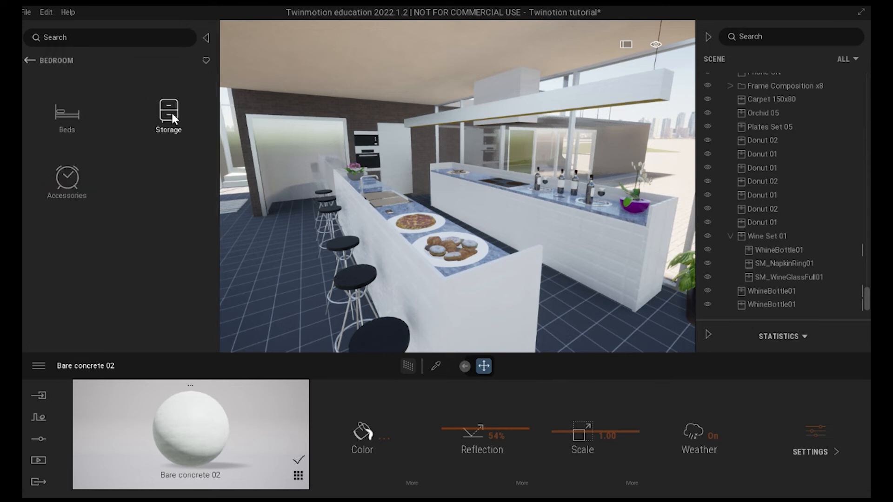
left_click(30, 60)
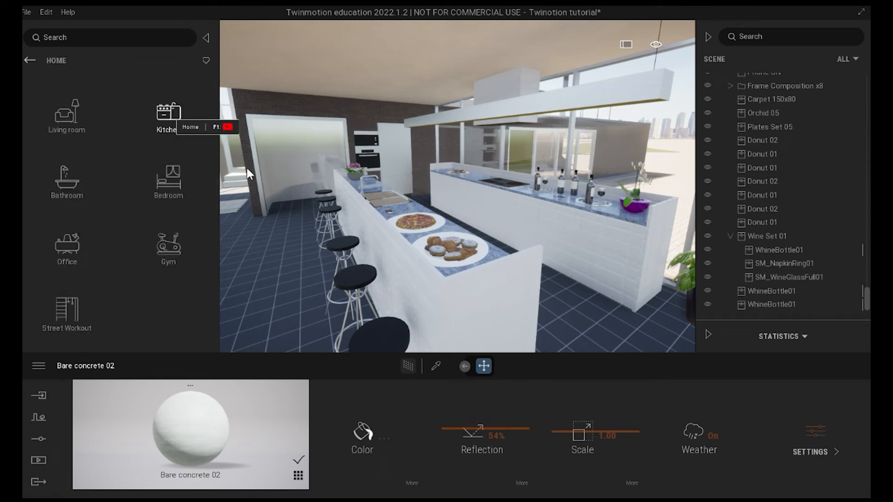
Step: Place Fridge 01 from the kitchen appliances on the floor beside the bar stools, shift it closer to them, and delete it
left_click(168, 117)
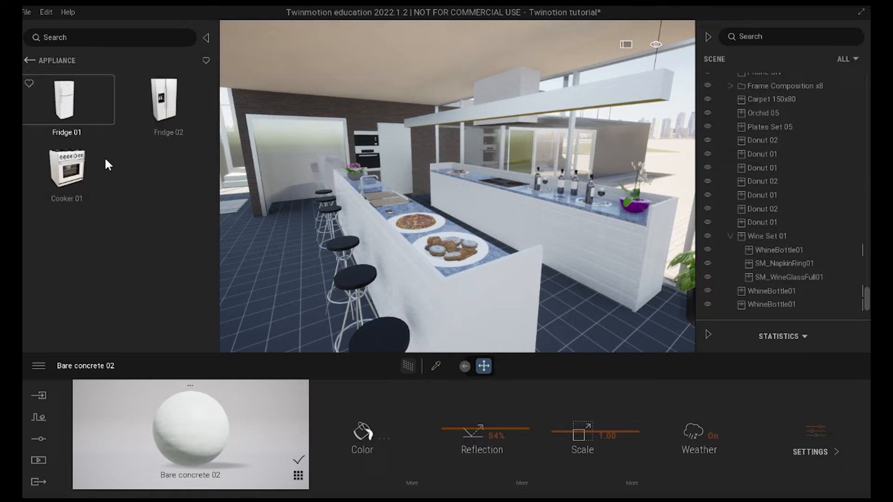
mouse_move(69, 105)
left_mouse_down()
mouse_move(242, 249)
mouse_move(286, 311)
left_mouse_up()
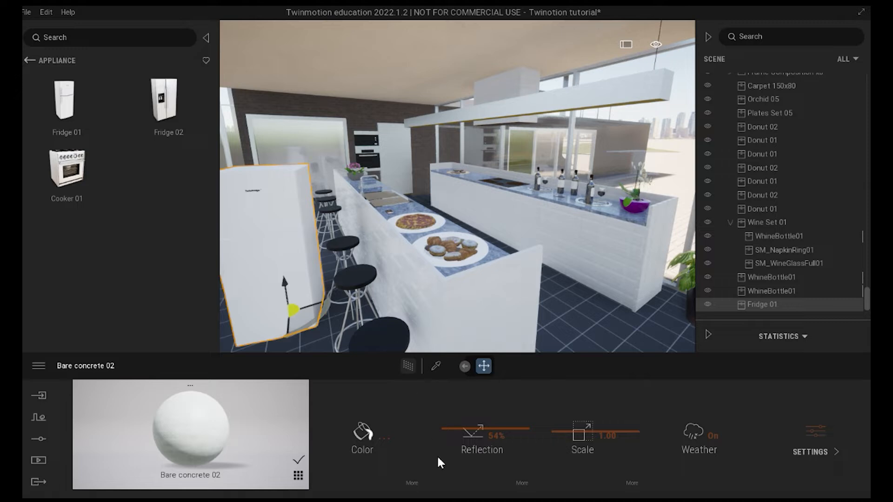
mouse_move(298, 316)
left_mouse_down()
mouse_move(384, 329)
mouse_move(309, 307)
left_mouse_up()
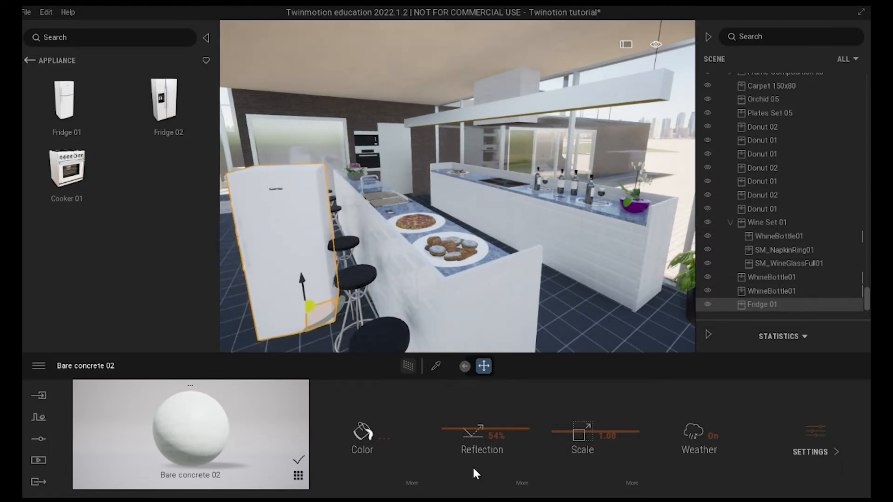
key("Delete")
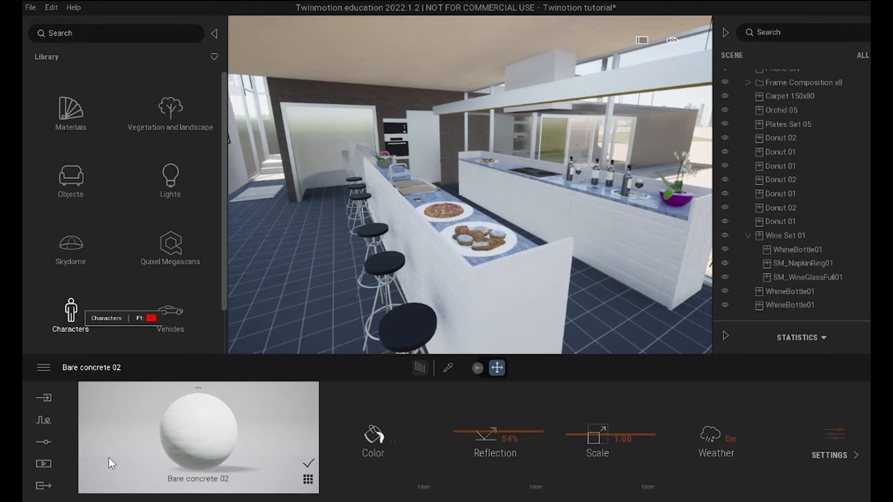
Step: Place the animated human Eason on the floor near the far end of the bar stools
left_click(70, 317)
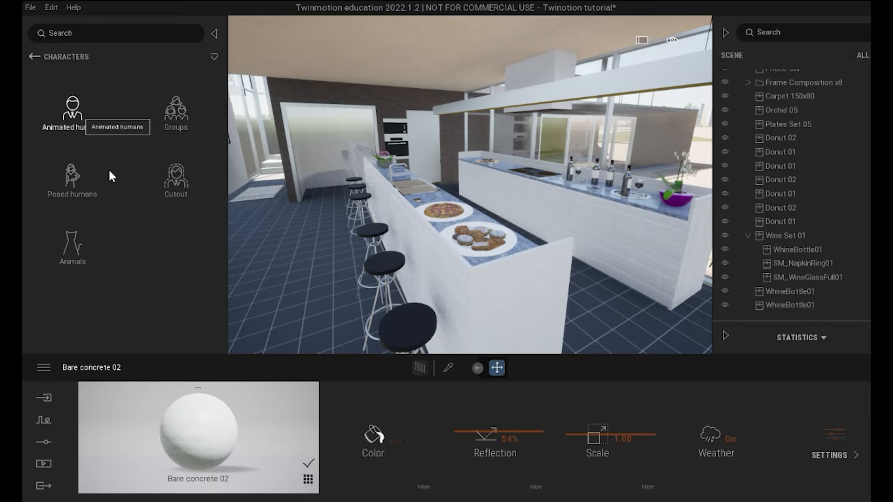
left_click(74, 114)
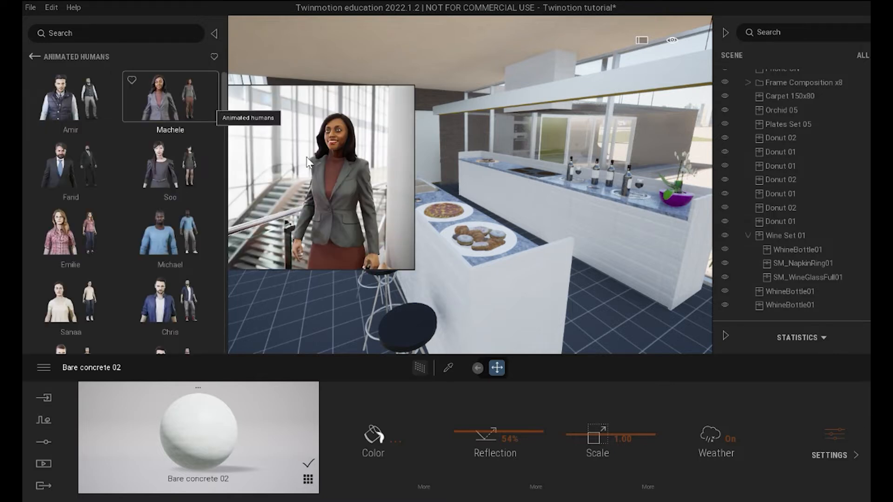
left_click_drag(225, 98, 224, 112)
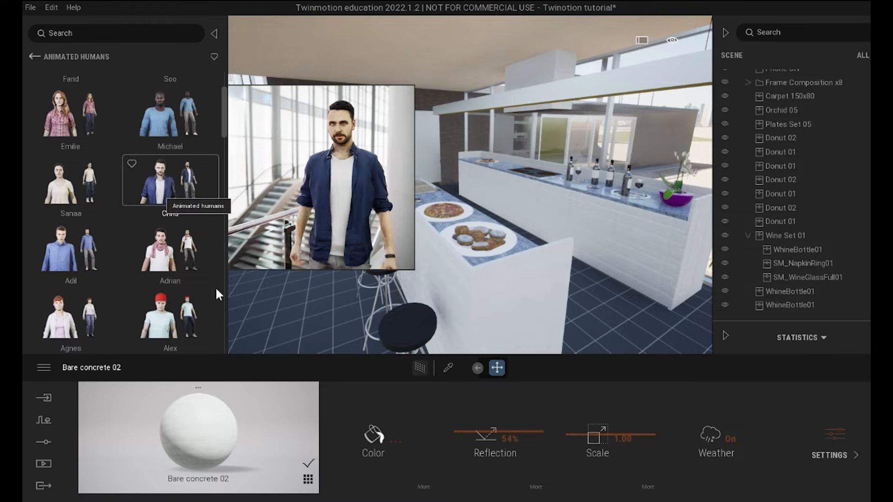
scroll(146, 290, "down", 3)
scroll(161, 279, "down", 4)
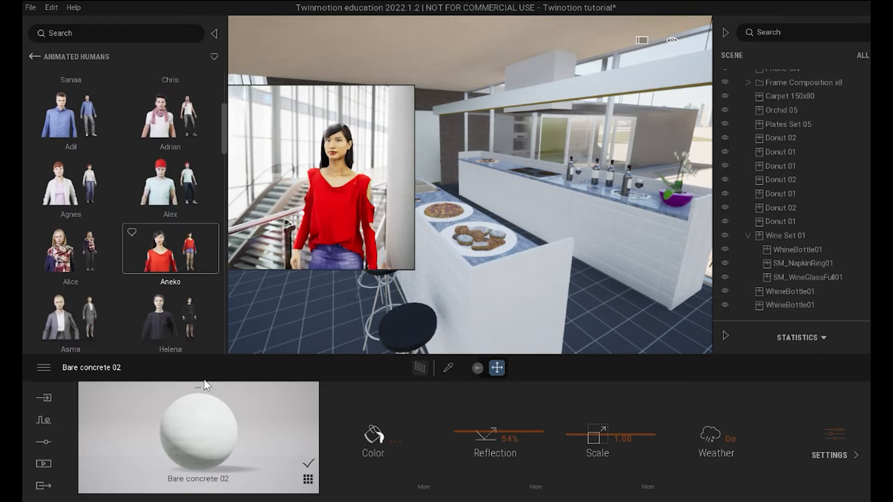
scroll(112, 325, "down", 8)
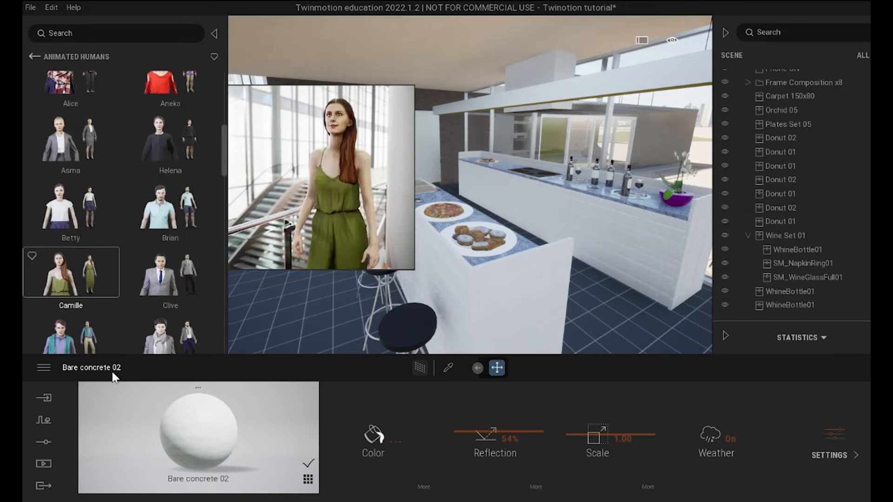
scroll(183, 361, "down", 4)
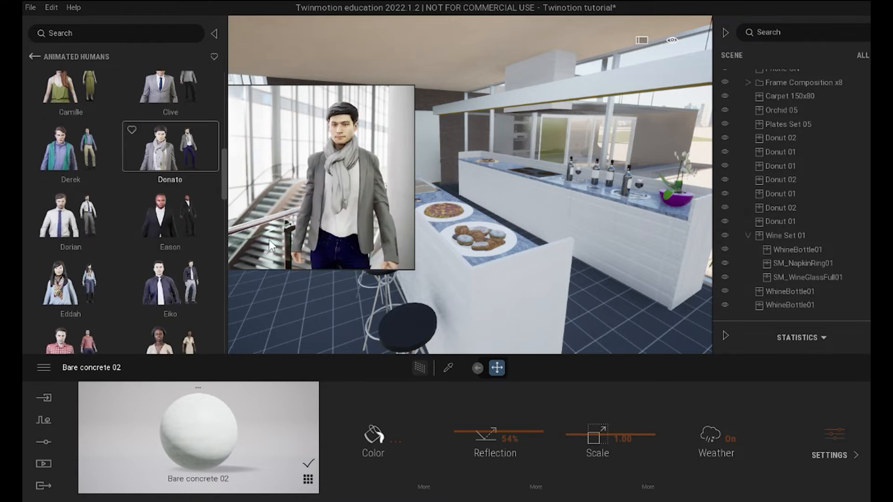
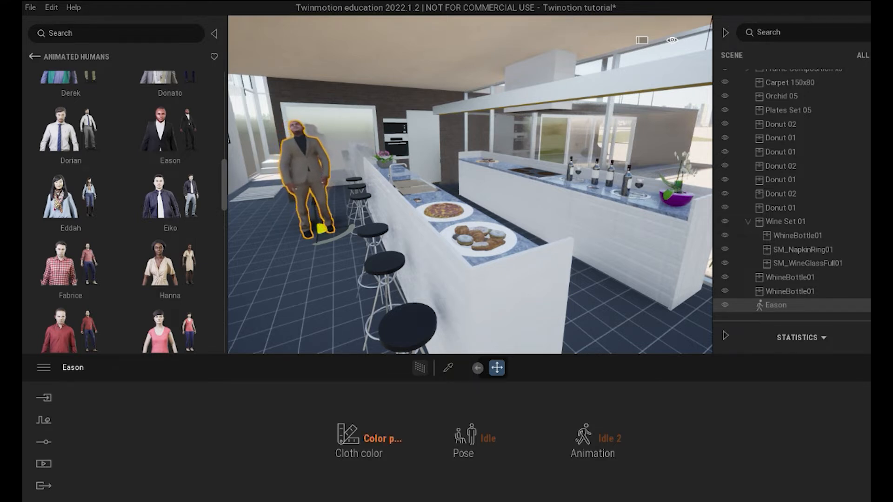
Step: Set Eason's cloth color to Color preset 2 and his pose to Dancing
left_click(382, 438)
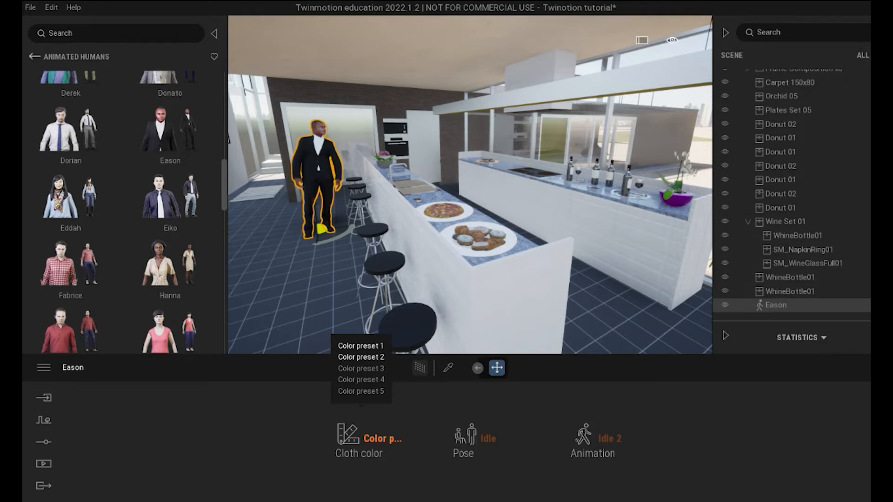
left_click(360, 357)
left_click(488, 438)
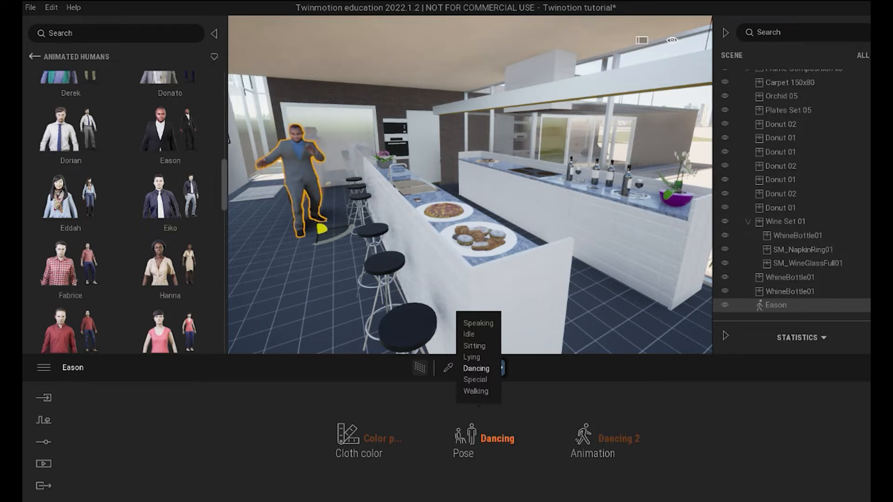
left_click(476, 368)
Step: Try the Dancing 4 and Dancing 3 animations on Eason and settle on Dancing 2
left_click(606, 438)
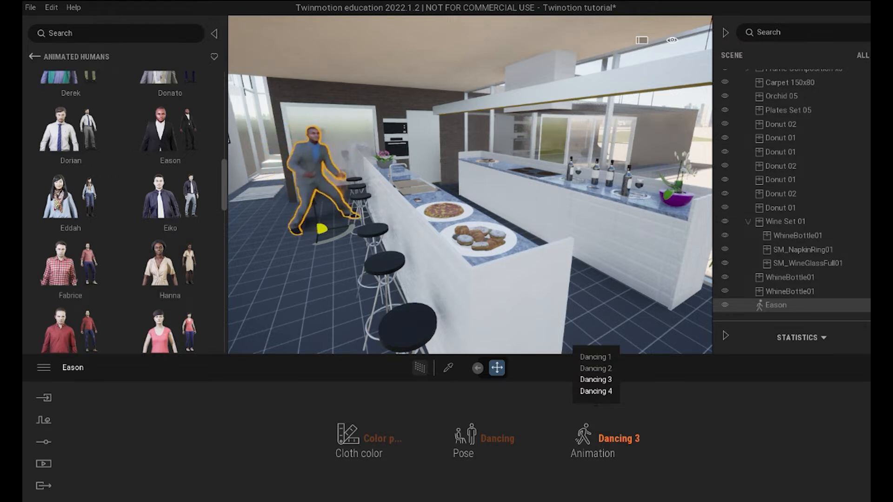
left_click(596, 392)
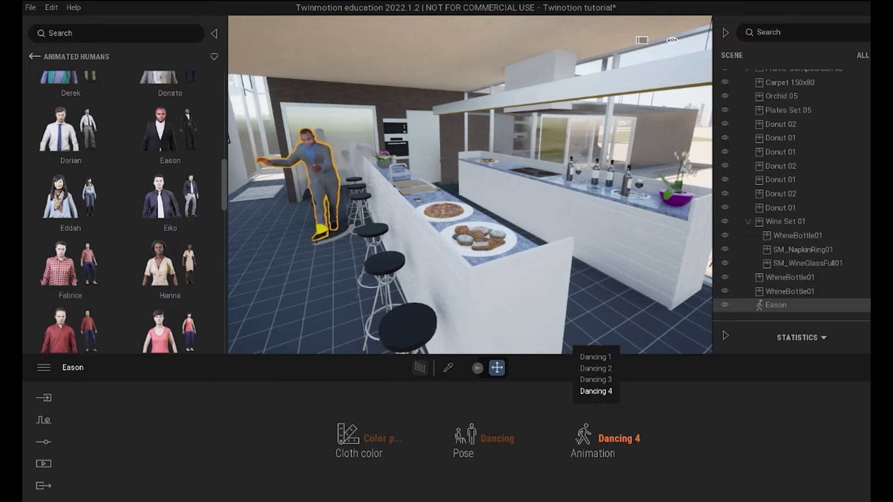
left_click(595, 380)
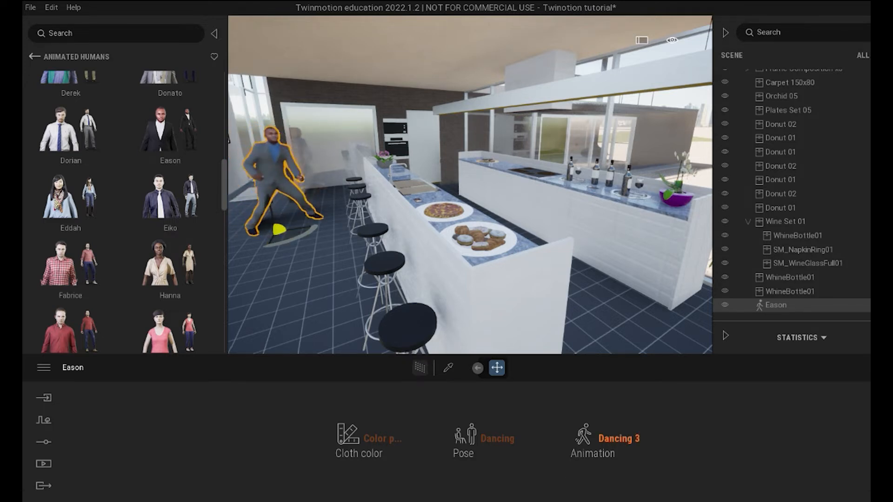
left_click(618, 438)
left_click(595, 368)
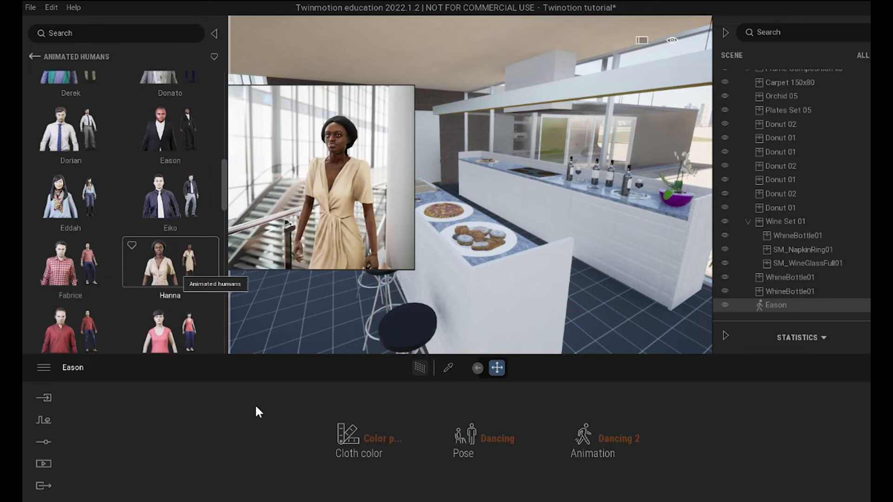
Step: Place the animated human Betty in front of Eason beside the bar stools and rotate her by 40 degrees
scroll(95, 216, "up", 1)
scroll(111, 234, "up", 1)
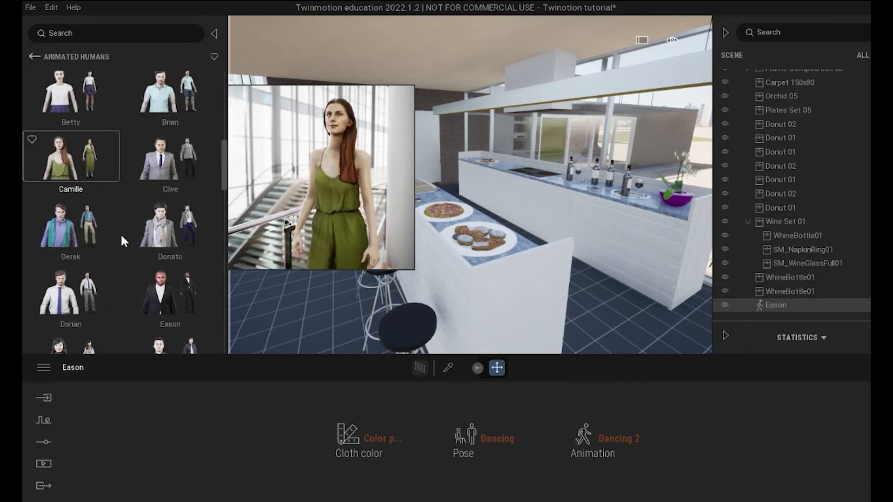
scroll(106, 180, "up", 1)
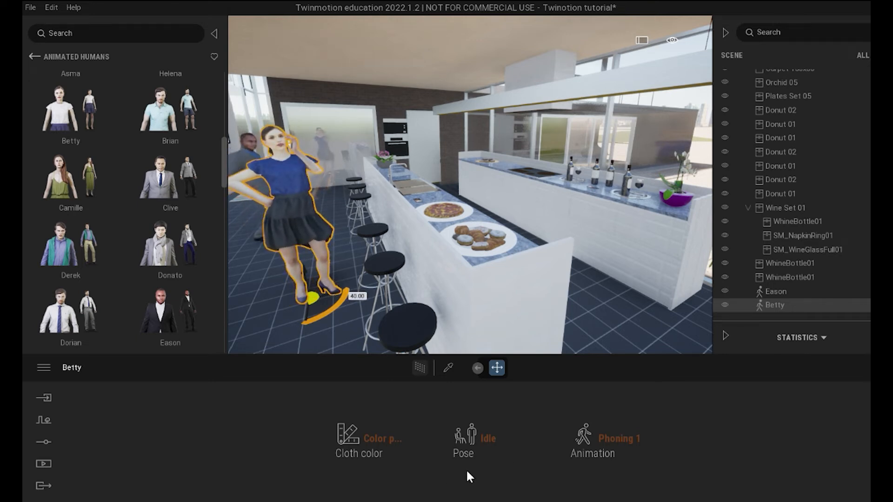
Step: Change Betty's cloth color preset and give her the Dancing pose with the Dancing 3 animation
left_click(379, 438)
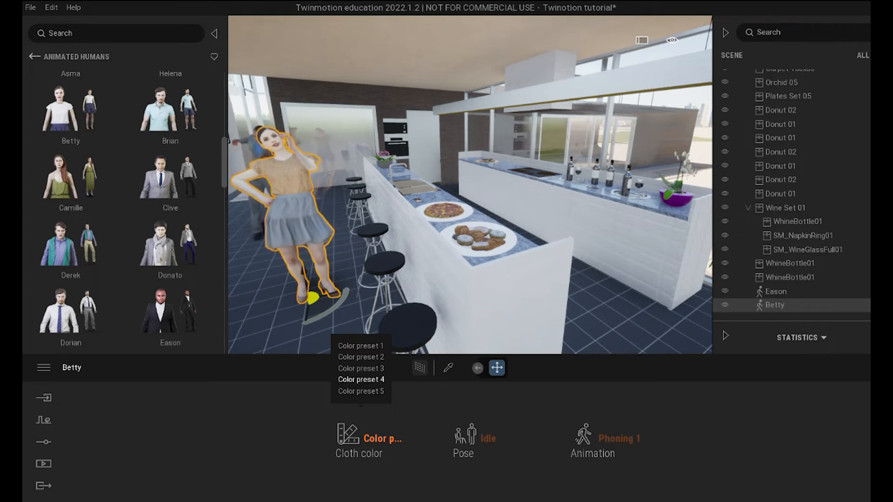
mouse_move(488, 438)
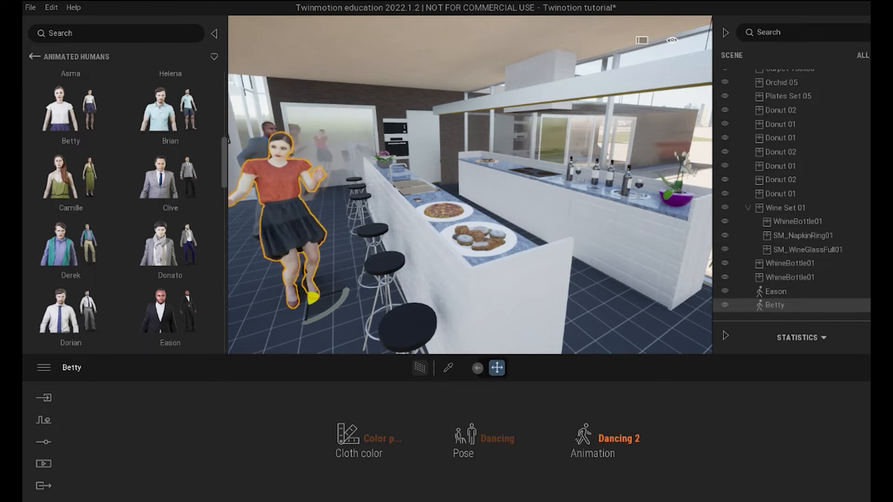
mouse_move(618, 438)
left_click(595, 380)
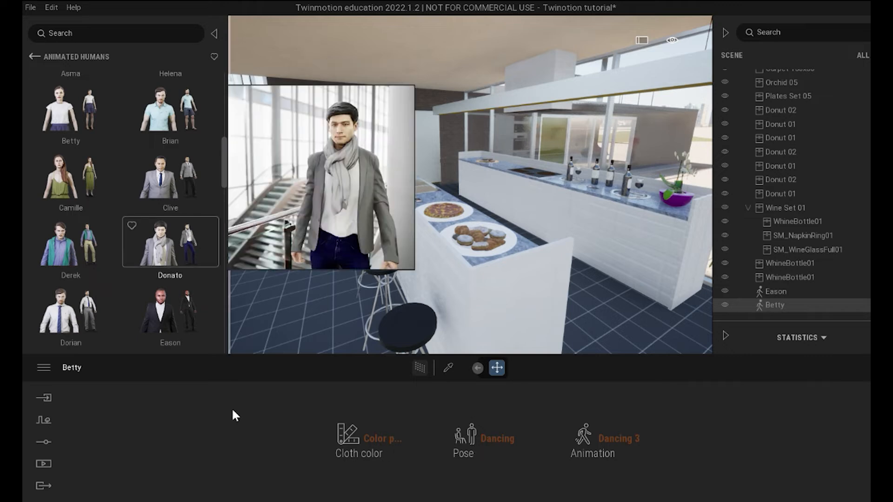
Step: Place the animated human Luca behind the kitchen island, between it and the back counter
scroll(170, 265, "down", 4)
scroll(170, 265, "down", 11)
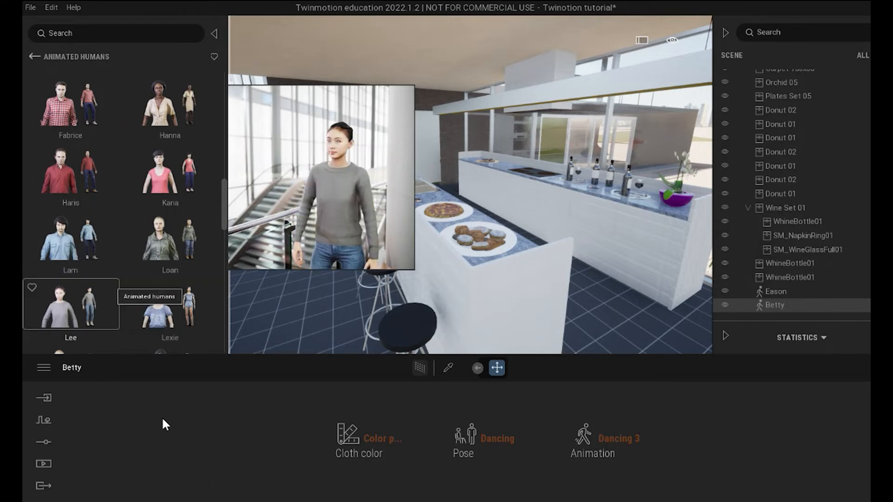
scroll(215, 365, "down", 2)
scroll(214, 372, "down", 2)
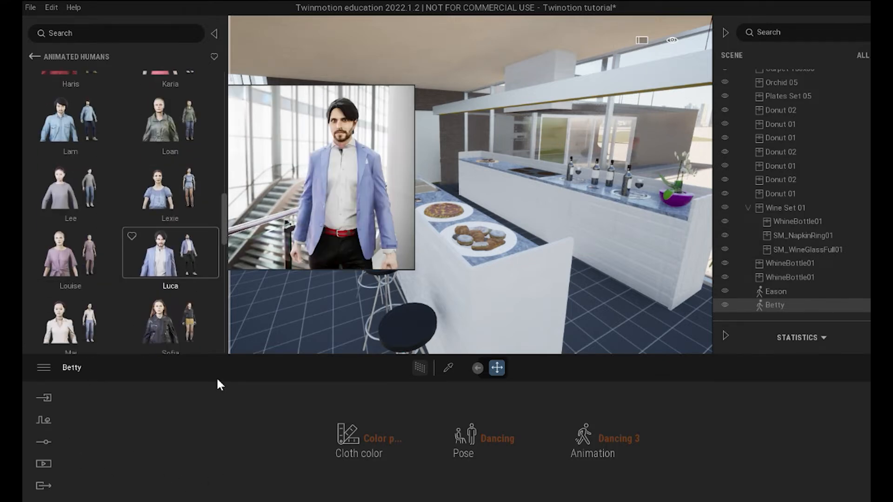
left_click_drag(609, 309, 609, 321)
left_click(628, 331)
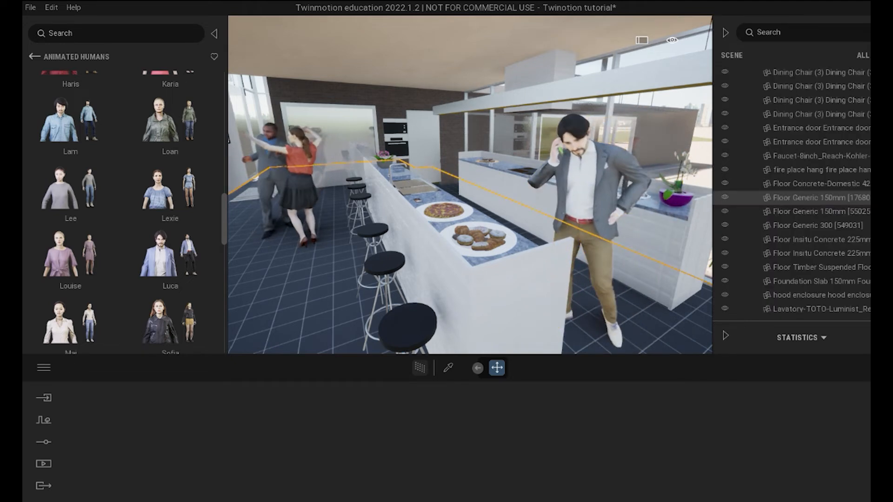
left_click(613, 288)
left_click(628, 331)
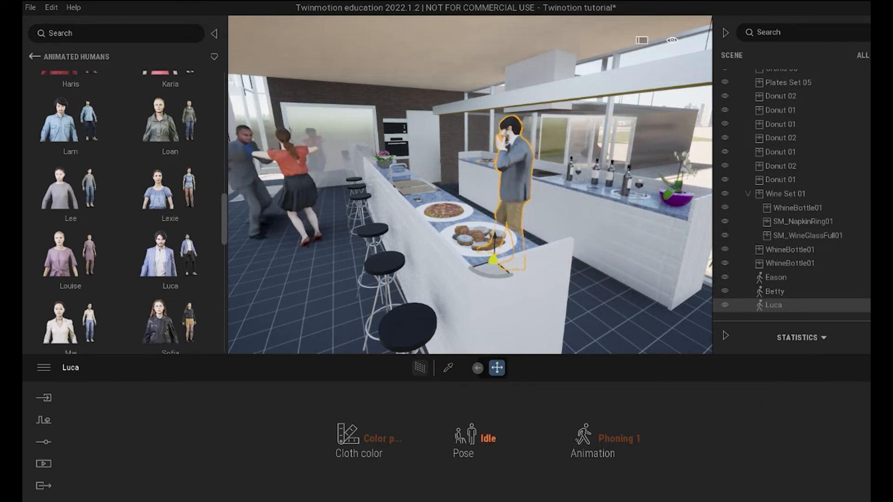
Step: Keep Luca's Idle pose, set his animation to Drinking and deselect him
left_click(487, 438)
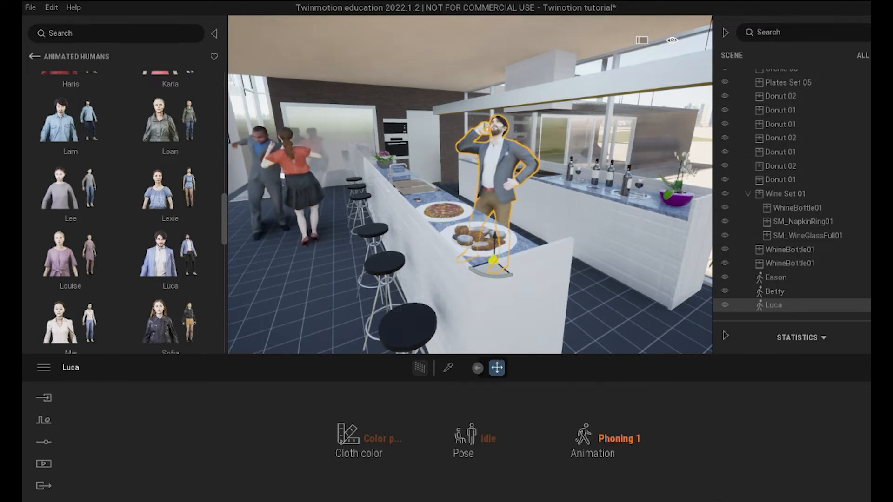
left_click(618, 438)
left_click(588, 367)
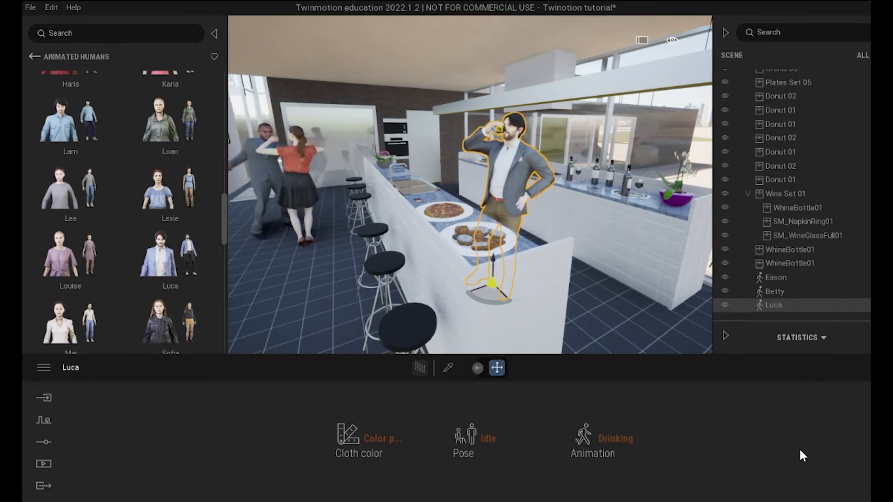
key("Escape")
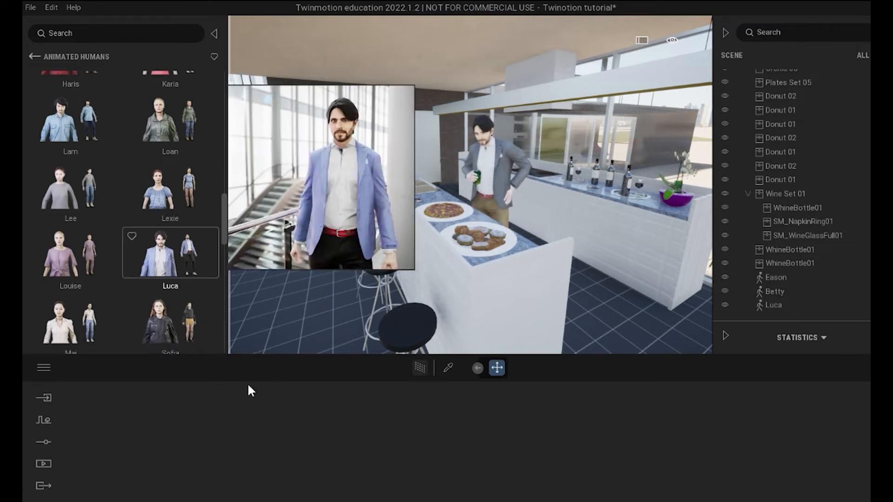
Step: Place the animated human Sinh beside the bar stools opposite Luca and set his animation to Drinking
scroll(71, 297, "down", 1)
scroll(71, 297, "down", 3)
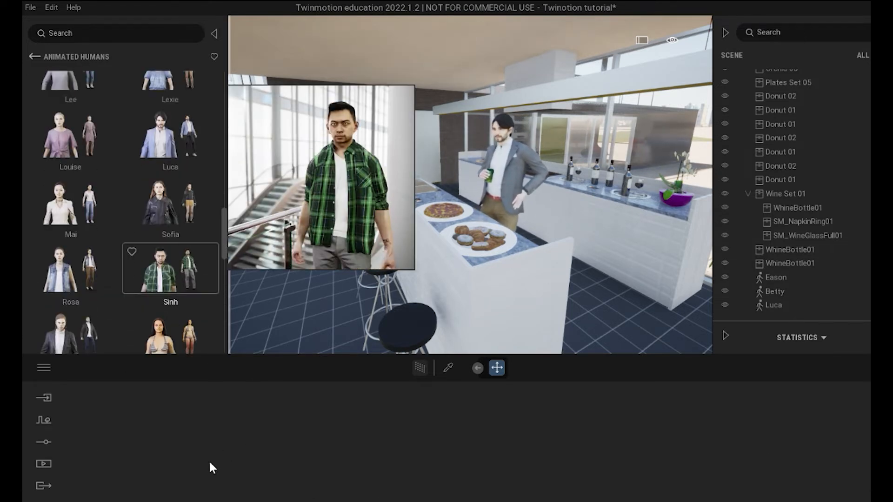
mouse_move(155, 279)
left_mouse_down()
mouse_move(264, 285)
mouse_move(345, 322)
mouse_move(330, 332)
mouse_move(367, 234)
mouse_move(329, 329)
mouse_move(363, 296)
mouse_move(356, 316)
left_mouse_up()
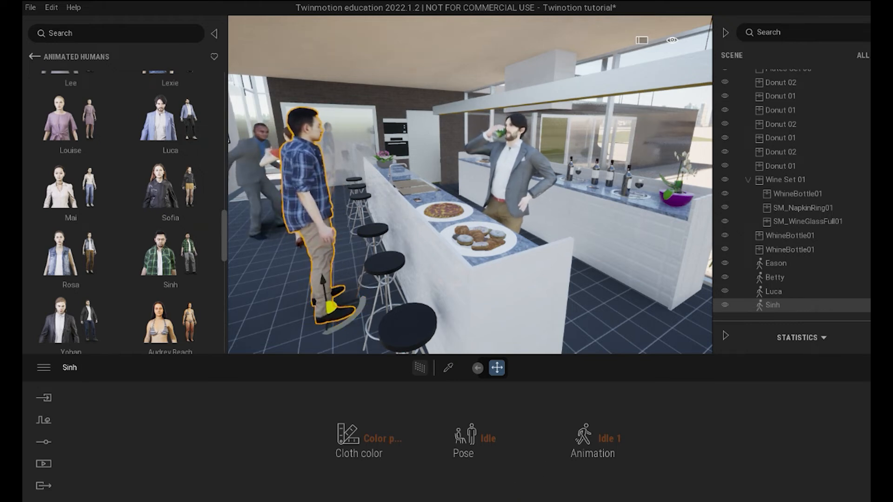
left_click(609, 438)
left_click(592, 368)
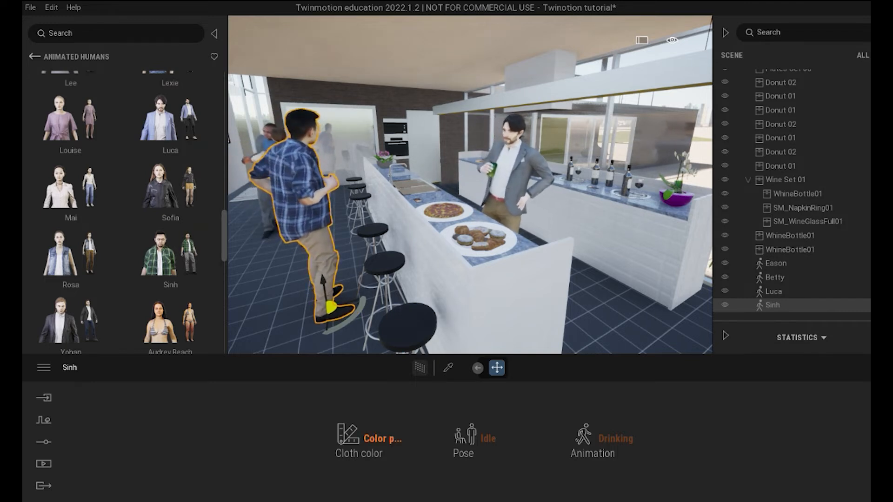
left_click(615, 438)
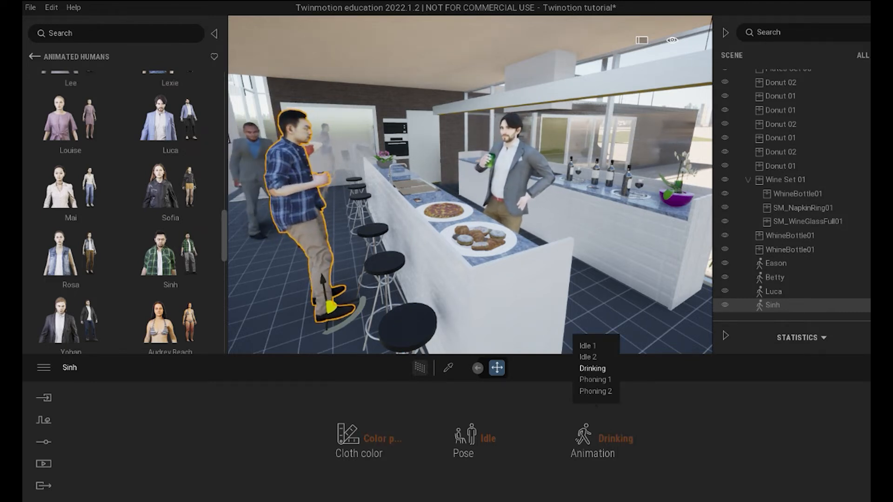
Step: Undo the last displacement of the bar stool next to Sinh
left_click(488, 439)
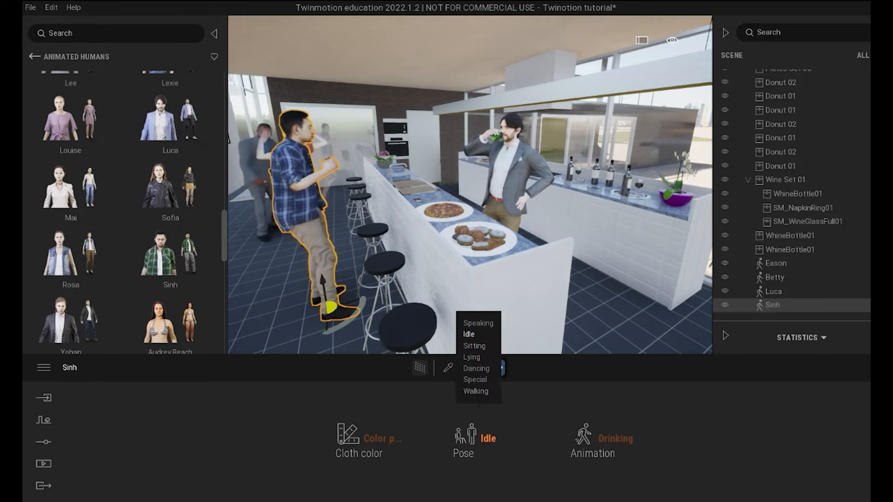
left_click(488, 438)
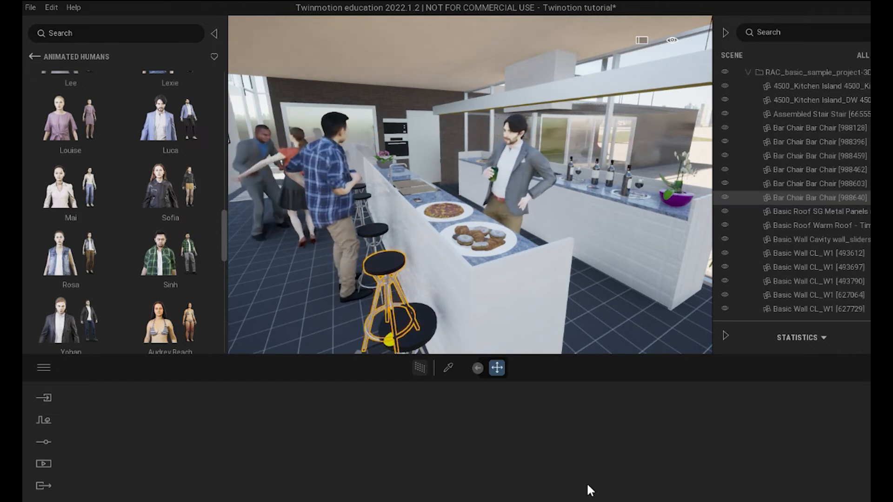
key("ctrl+z")
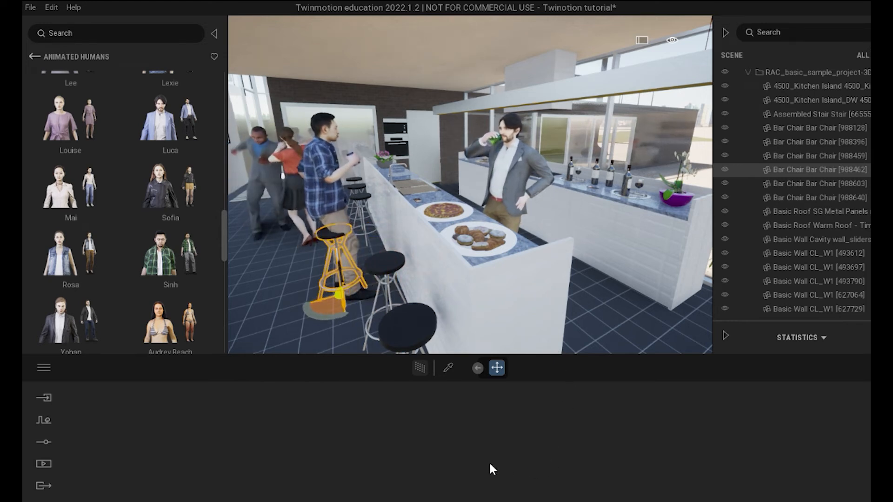
key("ctrl+z")
Step: Try the Sitting pose on Sinh at the bar stool, comparing its animations and settling on Sitting 1
left_click(615, 439)
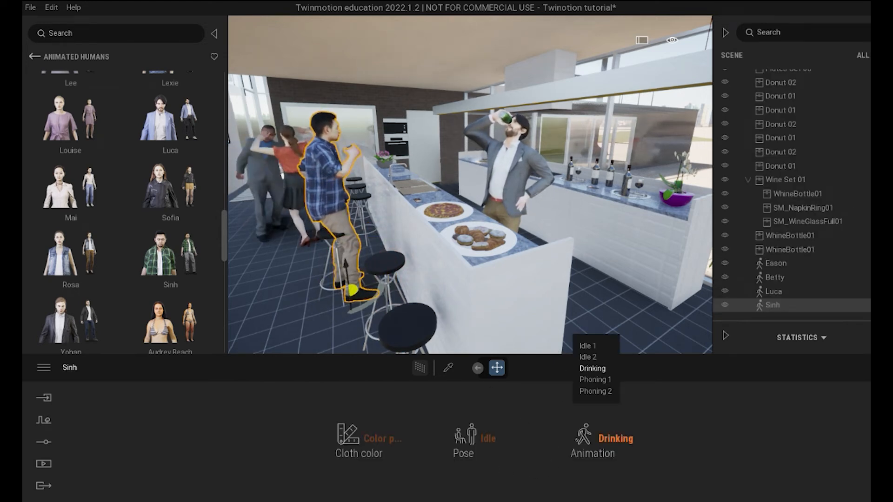
left_click(488, 438)
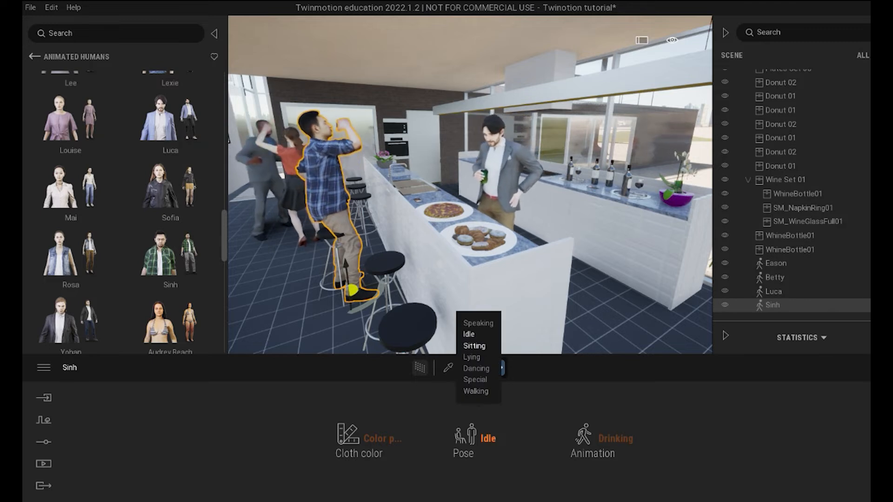
left_click(474, 346)
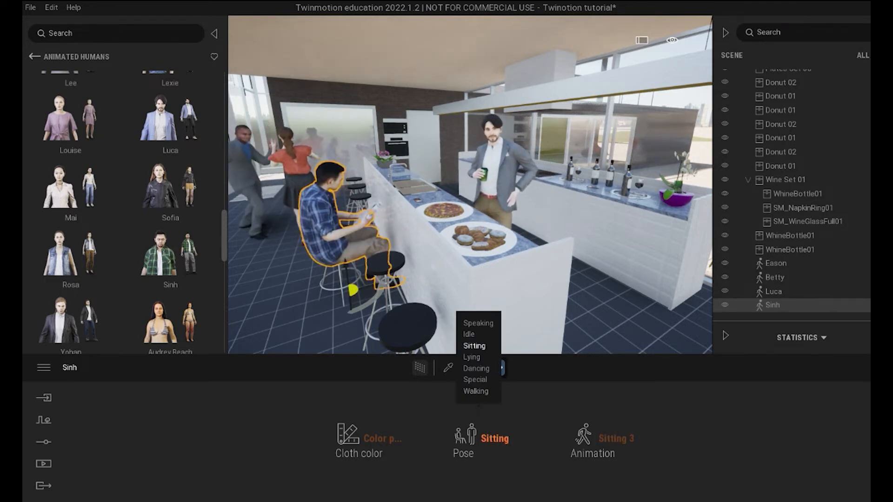
left_click(615, 439)
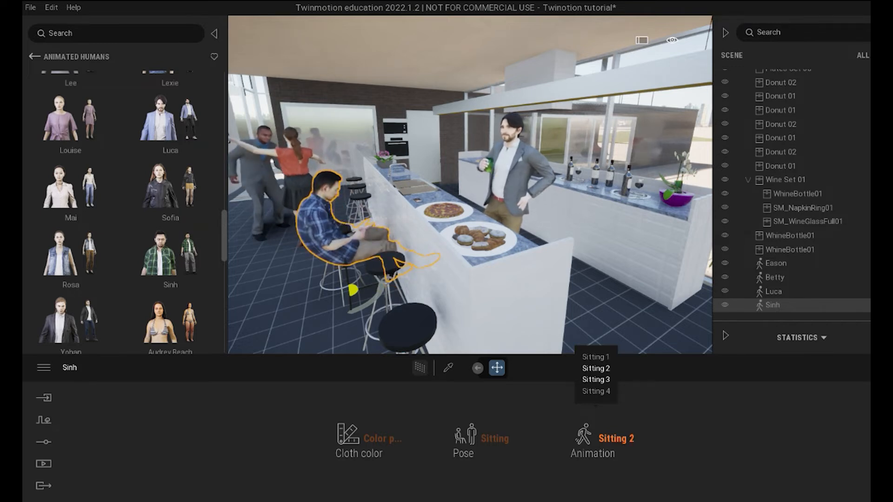
left_click(596, 391)
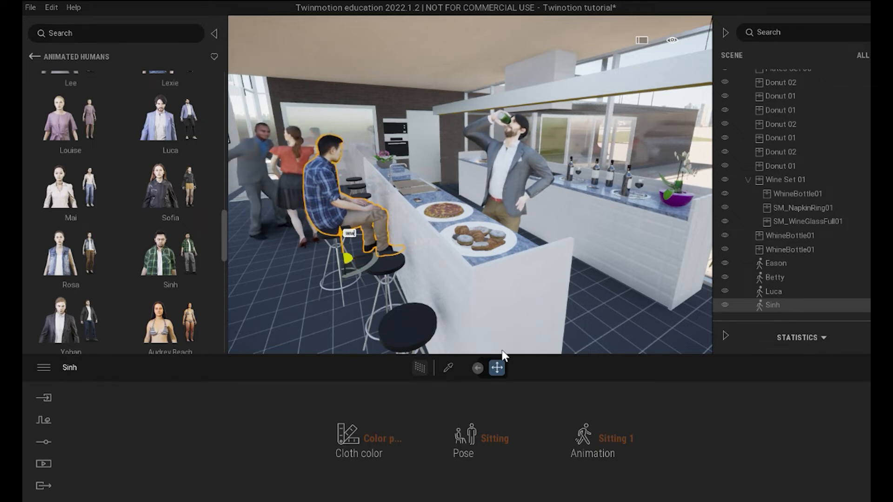
Step: Examine from close up how Sinh sits on the bar stool beside the kitchen island
key("Escape")
key("w")
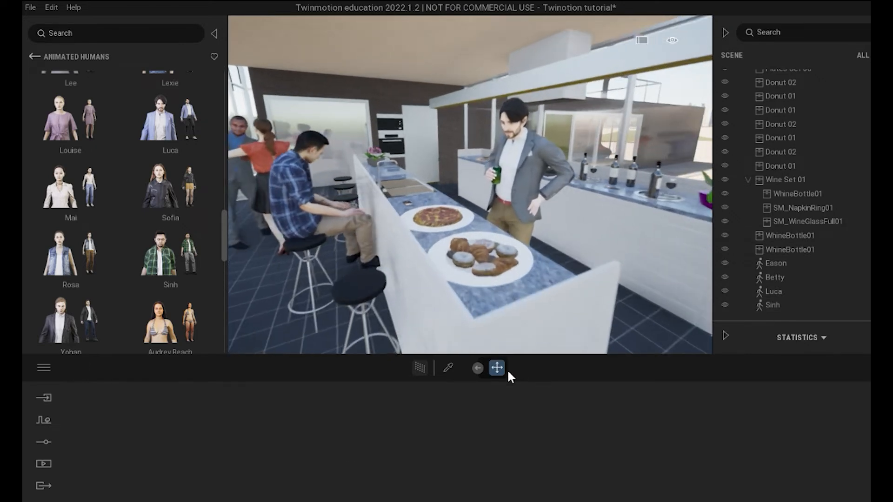
key("a")
key("w")
key("a")
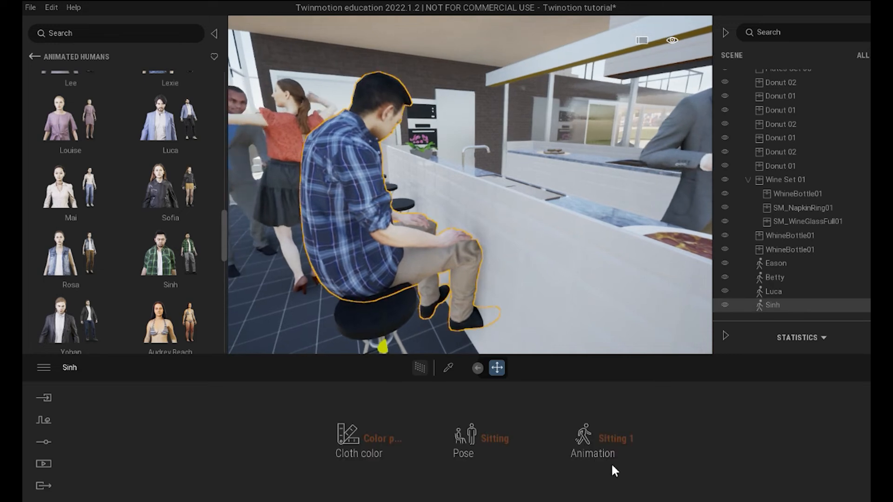
key("s")
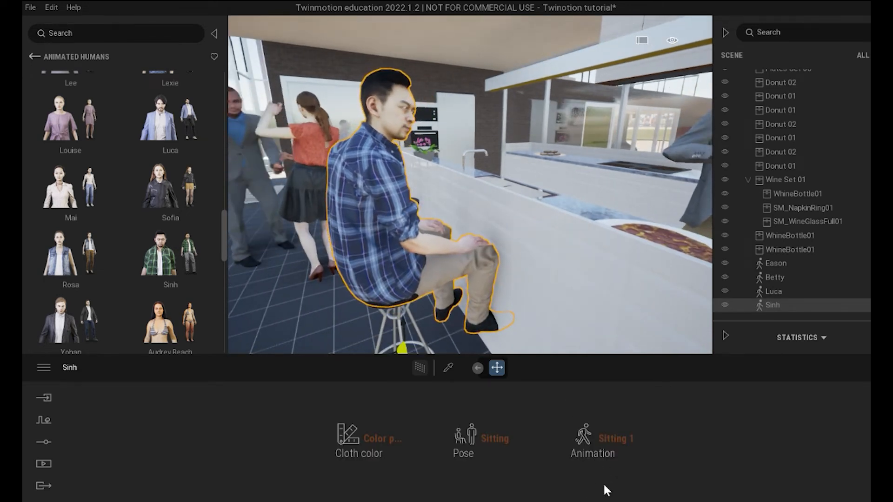
key("s")
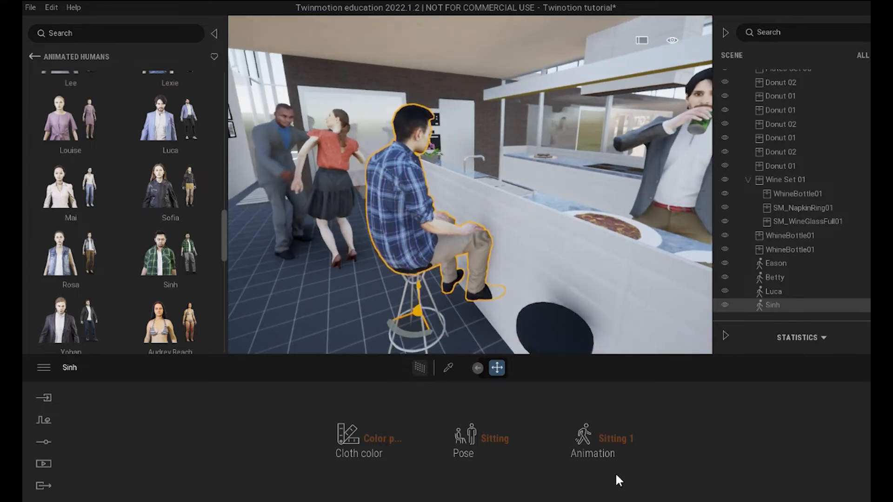
key("Tab")
mouse_move(579, 455)
left_mouse_down()
mouse_move(590, 442)
mouse_move(575, 456)
left_mouse_up()
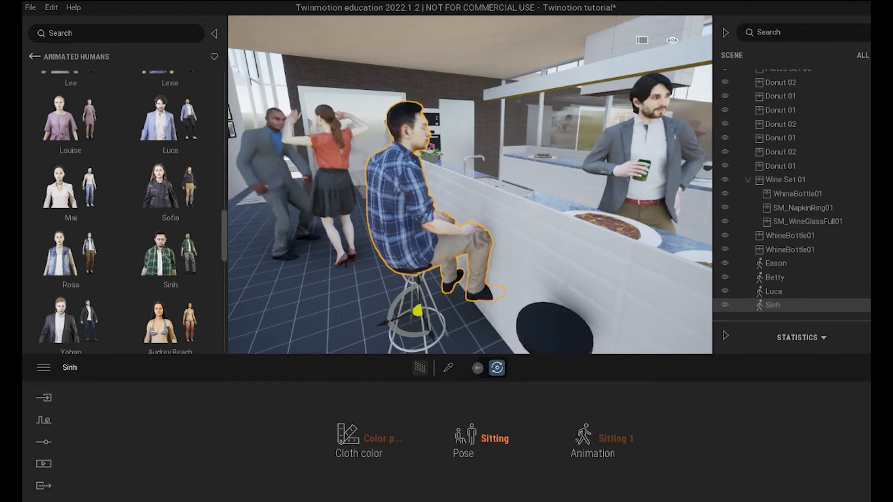
key("Escape")
right_click_drag(654, 451, 644, 481)
Step: Set Sinh's pose to Special and his animation to Taking photo
left_click(597, 374)
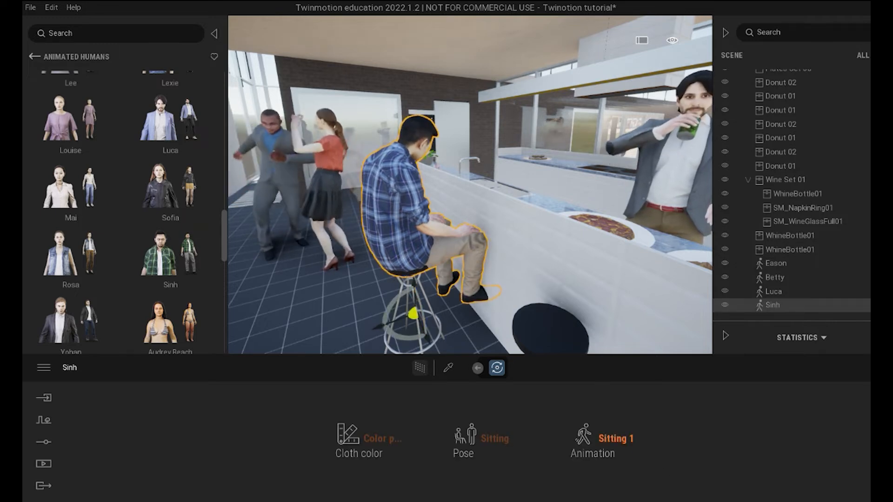
left_click(604, 438)
left_click(484, 438)
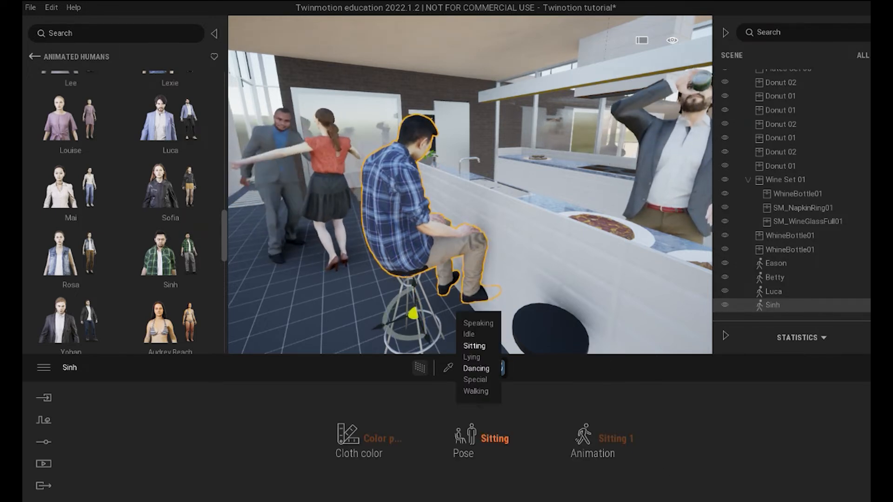
left_click(474, 379)
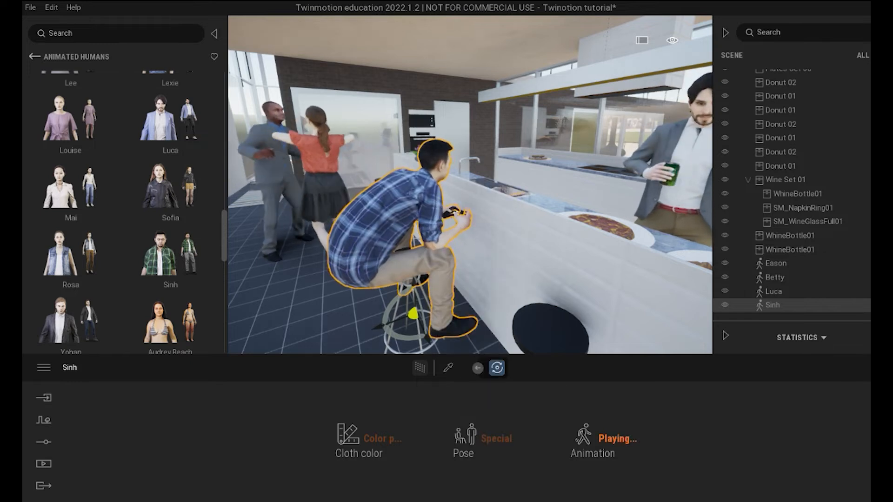
left_click(604, 438)
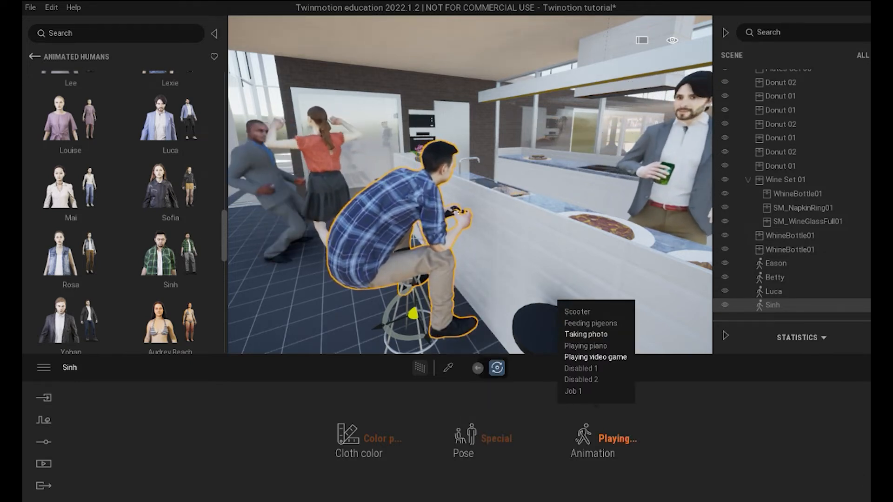
left_click(586, 334)
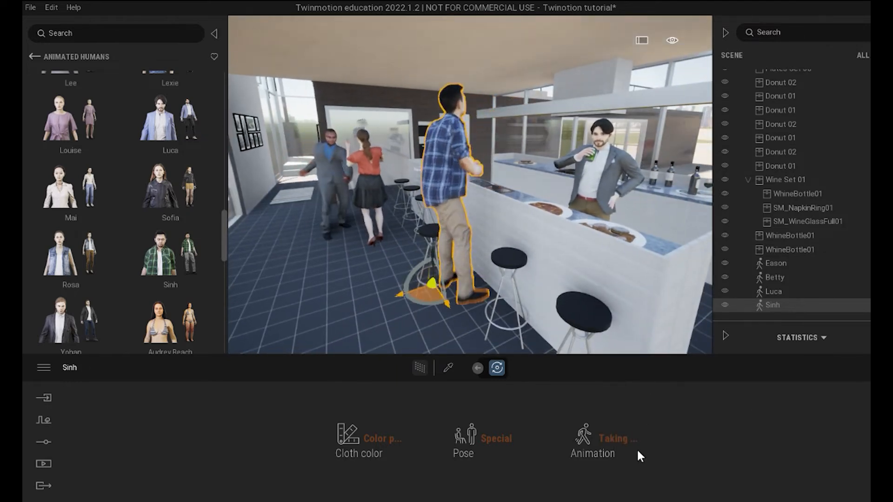
Step: Move Sinh to the open floor near the glass wall and rotate him to face into the kitchen, then deselect him
key("s")
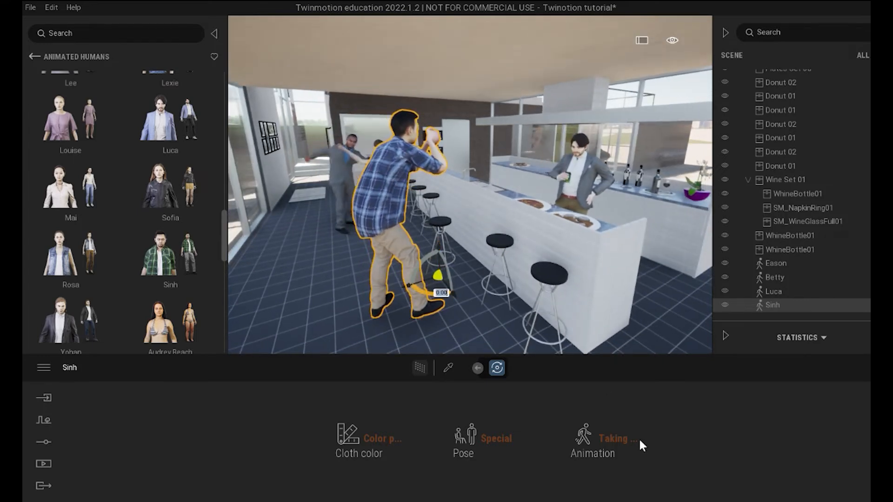
right_click_drag(739, 405, 617, 405)
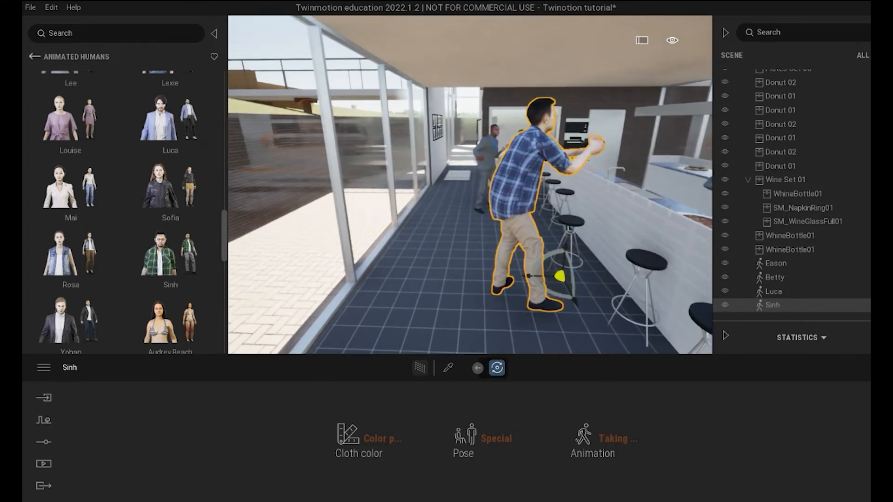
key("s")
key("d")
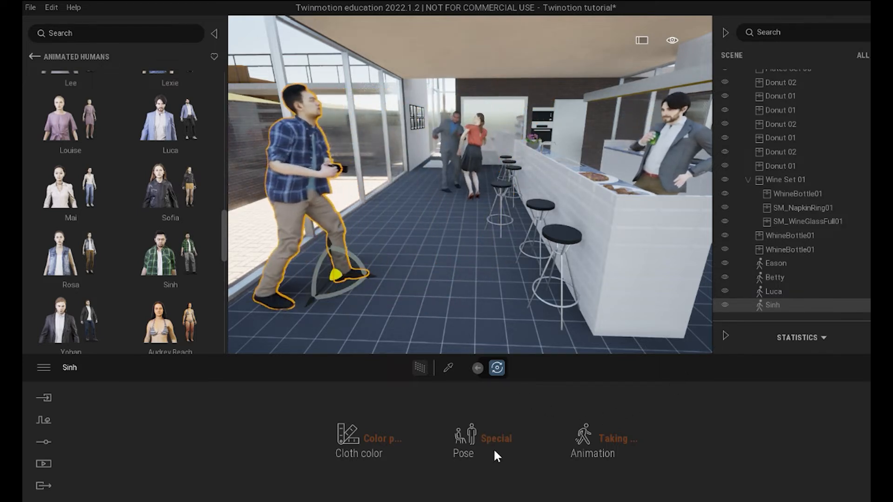
key("space")
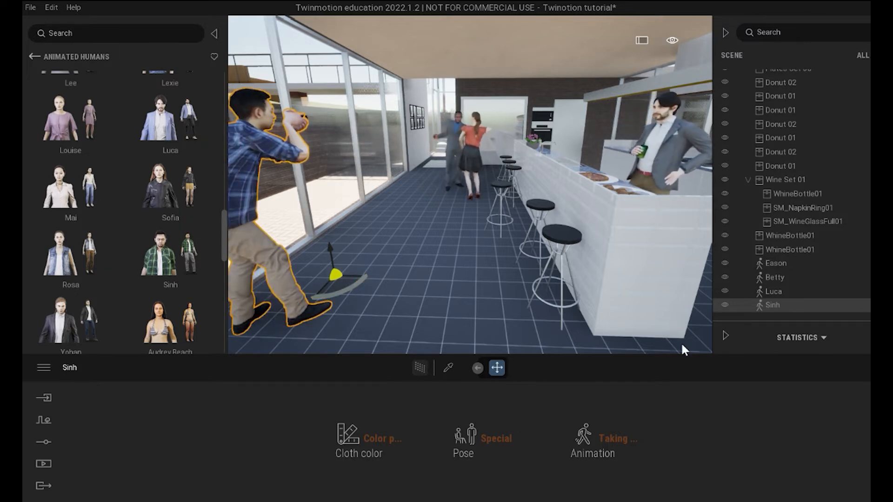
key("Escape")
Step: Examine the populated kitchen, with the dancing couple, the drinker and the photographer, from several viewpoints
key("s")
right_click_drag(678, 350, 697, 350)
key("a")
key("d")
key("a")
key("s")
key("w")
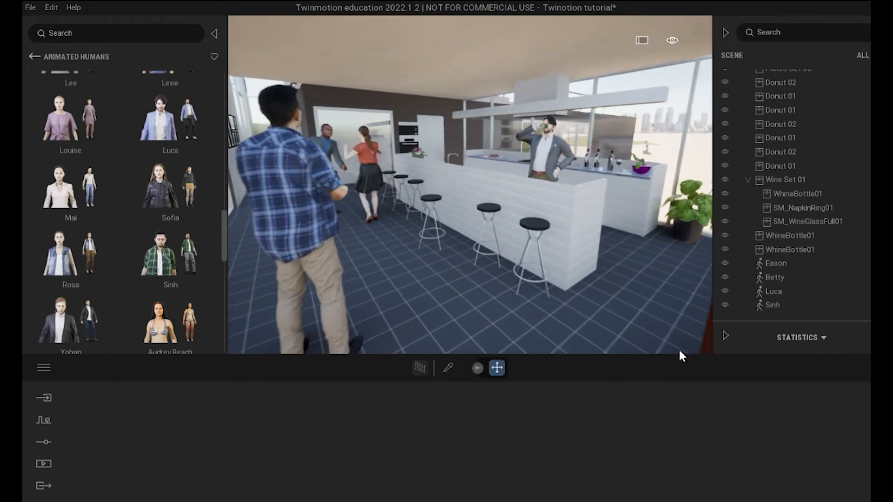
key("d")
mouse_move(681, 348)
right_mouse_down()
mouse_move(675, 361)
mouse_move(683, 347)
mouse_move(678, 353)
right_mouse_up()
key("s")
key("w")
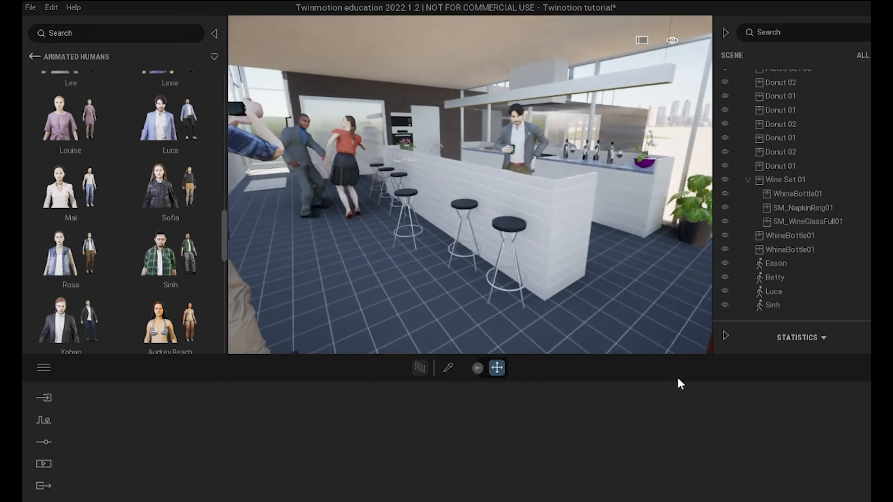
Step: Place the animated human Mai in front of the bar stools beside the kitchen island and set her animation to Drinking
left_click_drag(69, 186, 365, 274)
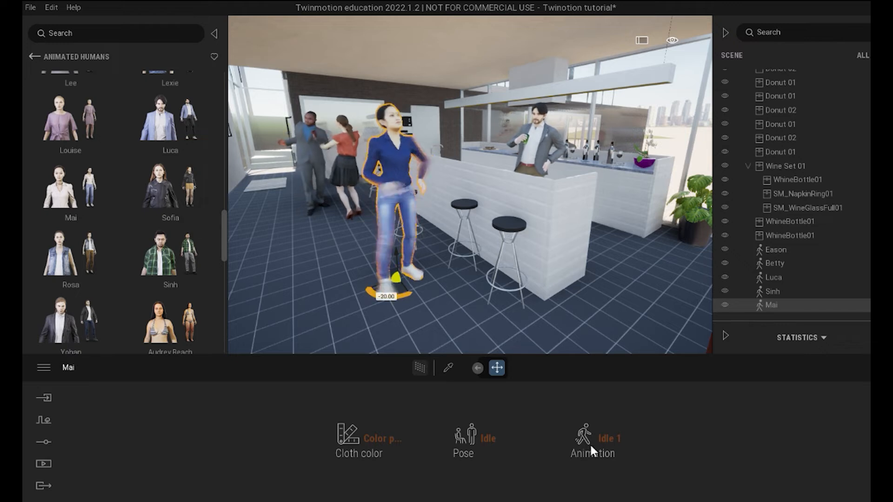
left_click(609, 438)
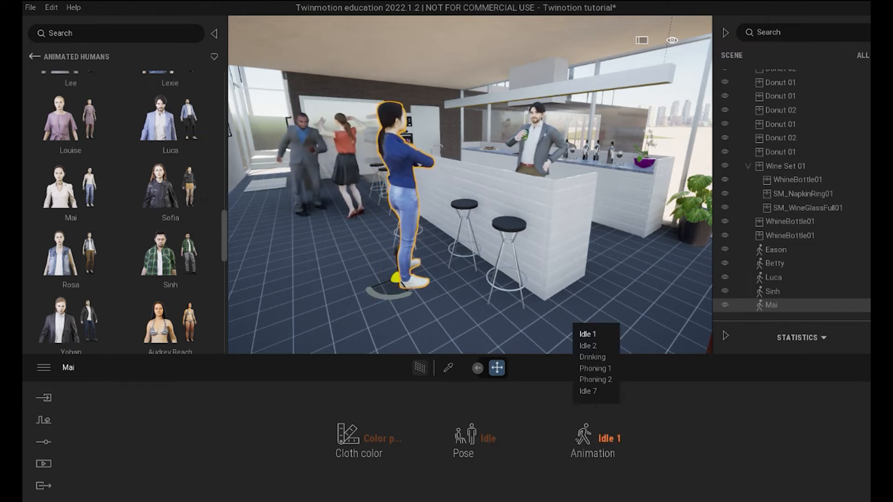
left_click(593, 357)
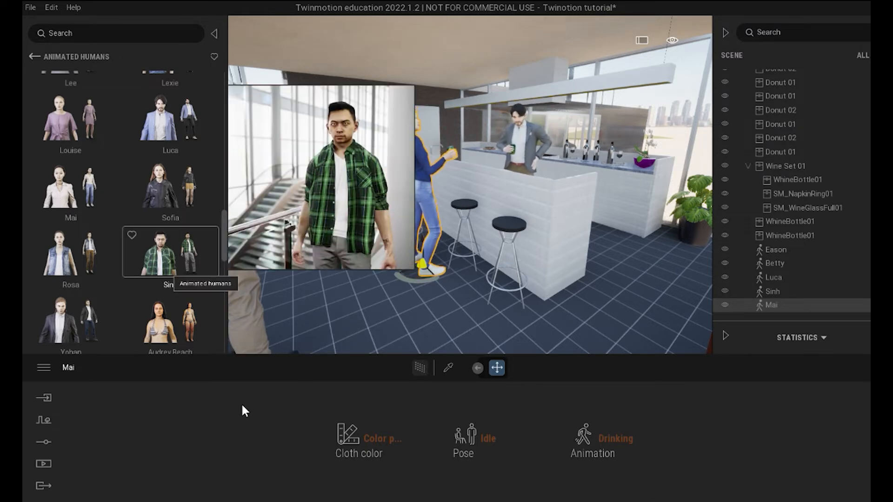
Step: Add the animated human Haris and position him at the near end of the kitchen island, facing Luca
scroll(191, 287, "up", 3)
scroll(82, 225, "up", 2)
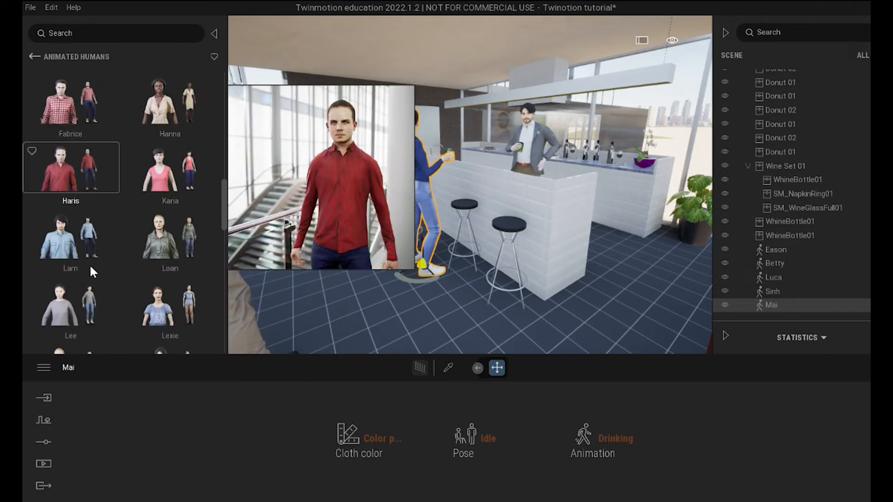
left_click_drag(617, 305, 633, 294)
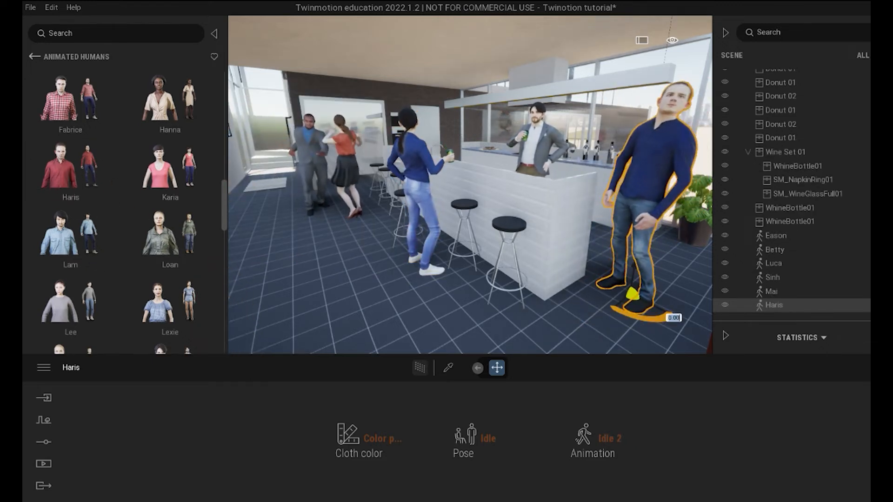
left_click_drag(632, 294, 615, 260)
Step: Set Haris's pose to Speaking with the Speaking 3 animation and change his cloth color to the preset with the black top
left_click(476, 438)
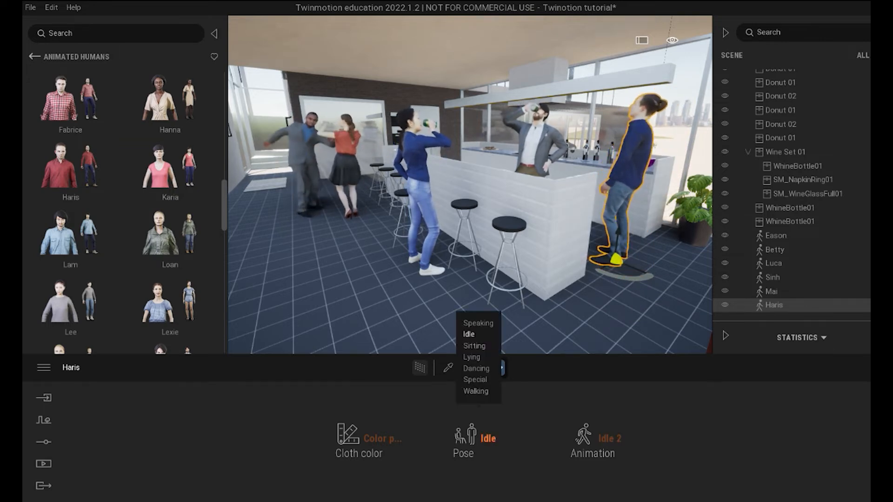
left_click(479, 323)
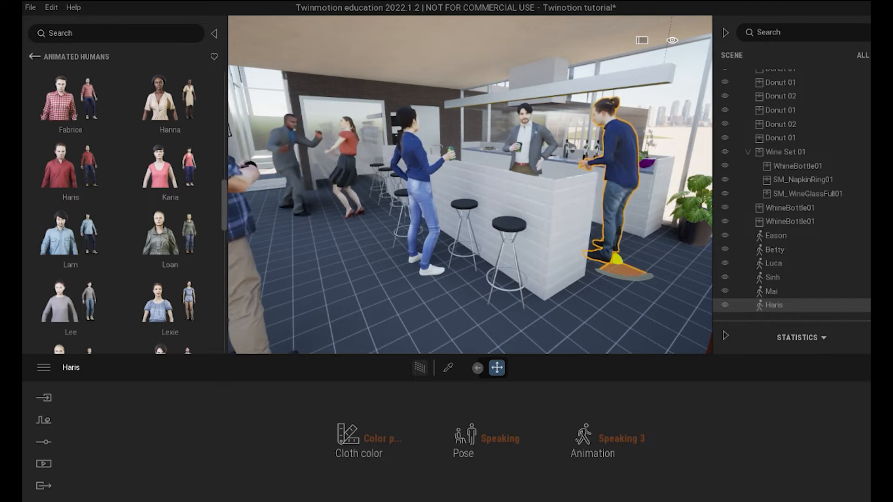
left_click(367, 439)
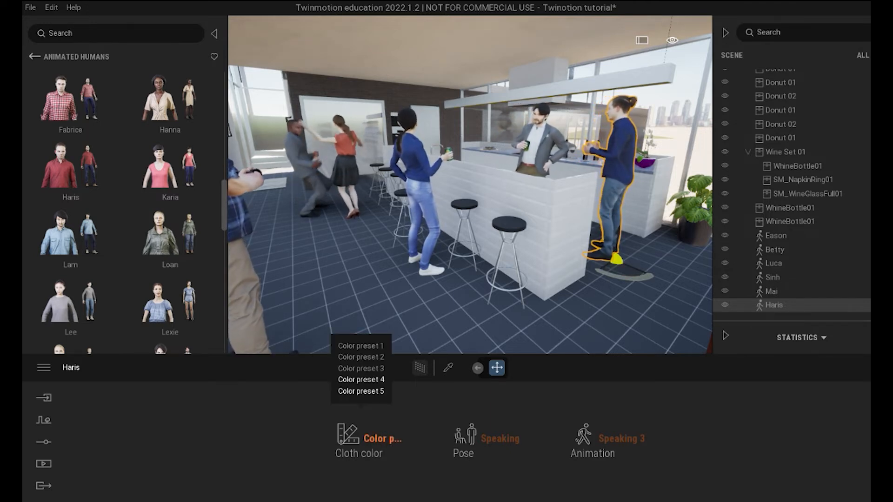
Step: Place the animated human Hanna near Haris, rotate her toward the island and choose the cloth color preset with the cream dress
scroll(93, 223, "up", 3)
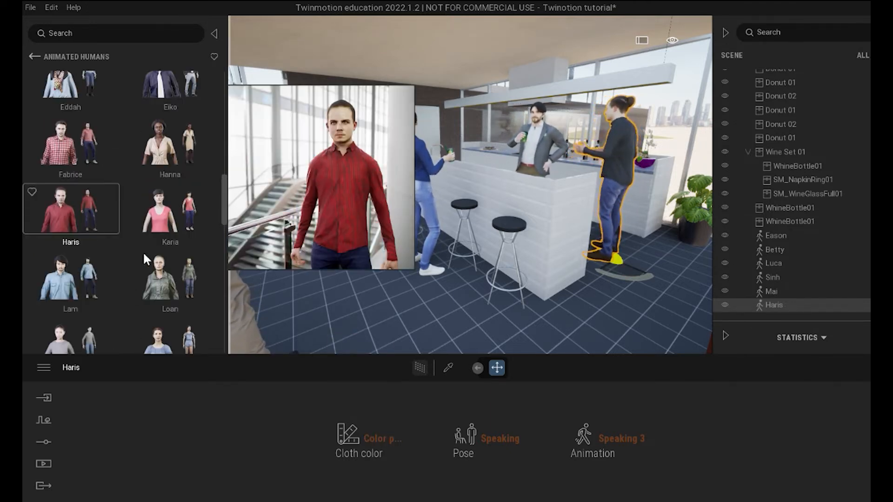
mouse_move(175, 238)
left_mouse_down()
mouse_move(514, 341)
mouse_move(604, 323)
mouse_move(574, 327)
mouse_move(611, 309)
mouse_move(600, 331)
left_mouse_up()
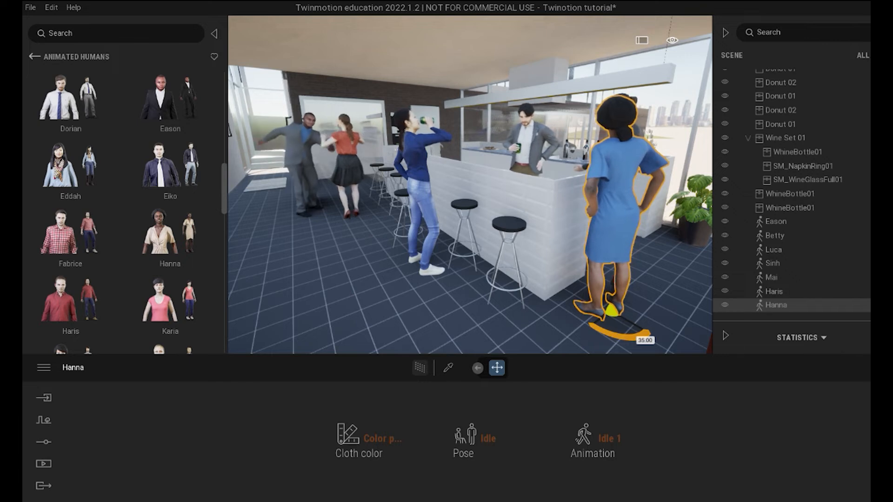
left_click(377, 438)
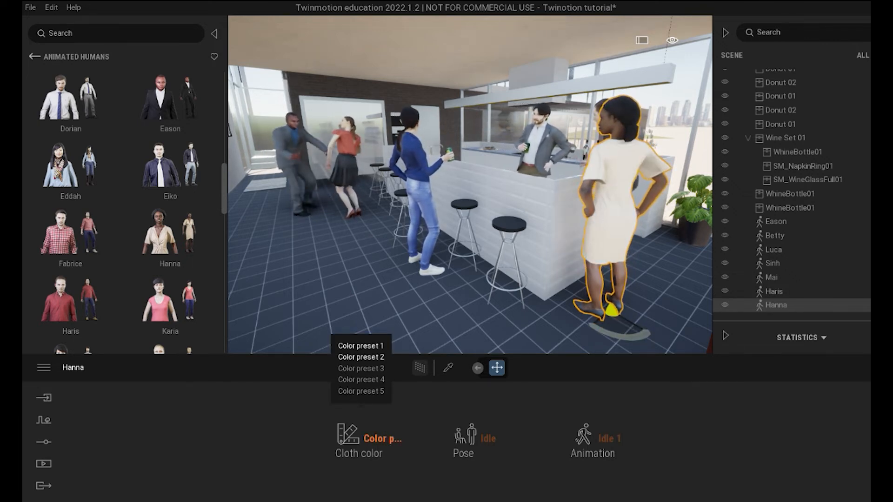
Step: Try the Idle 7, Idle 2, Drinking and Idle 1 animations on Hanna
left_click(609, 439)
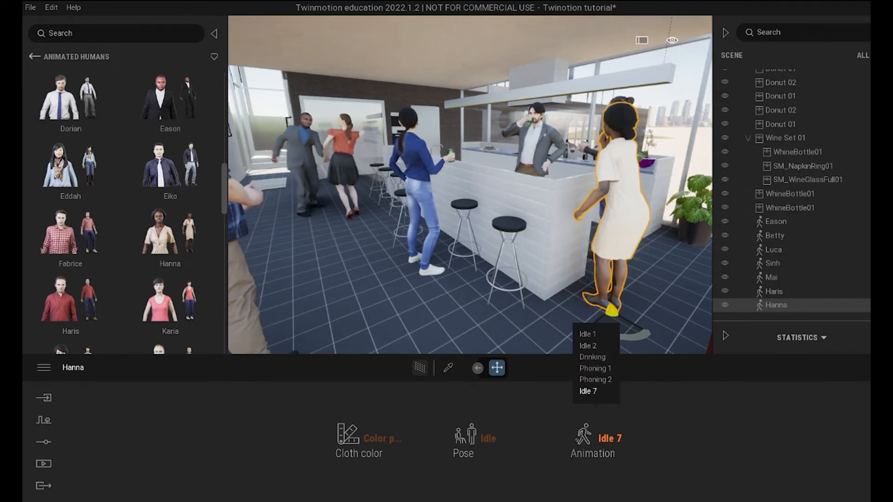
left_click(588, 345)
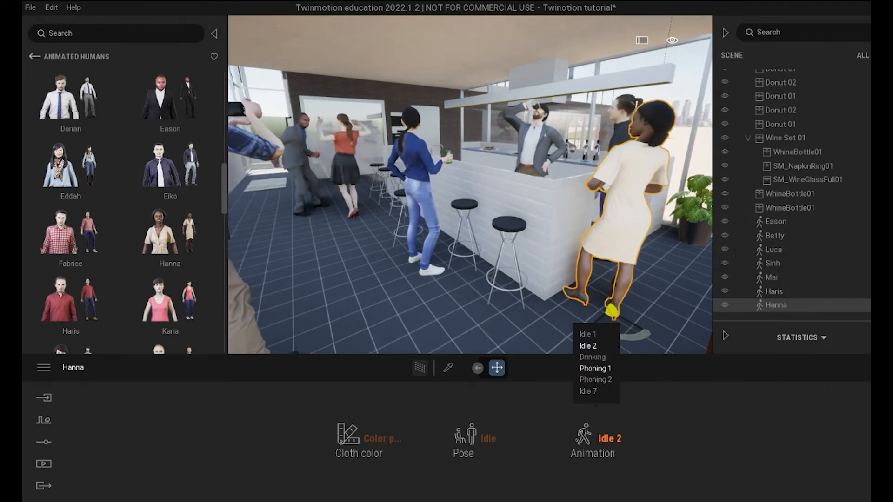
left_click(592, 357)
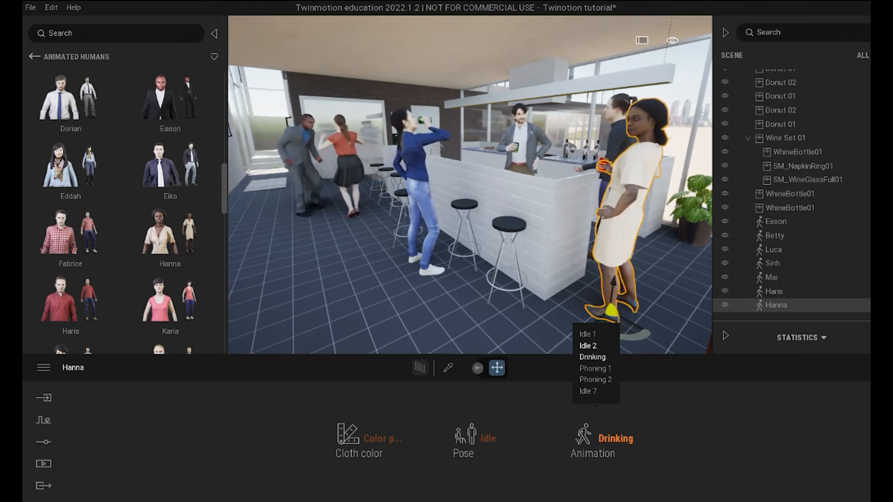
left_click(587, 334)
Step: Try the Speaking pose on Hanna, rotate her slightly, set her pose to Dancing with the Dancing 2 animation, and deselect her
left_click(488, 438)
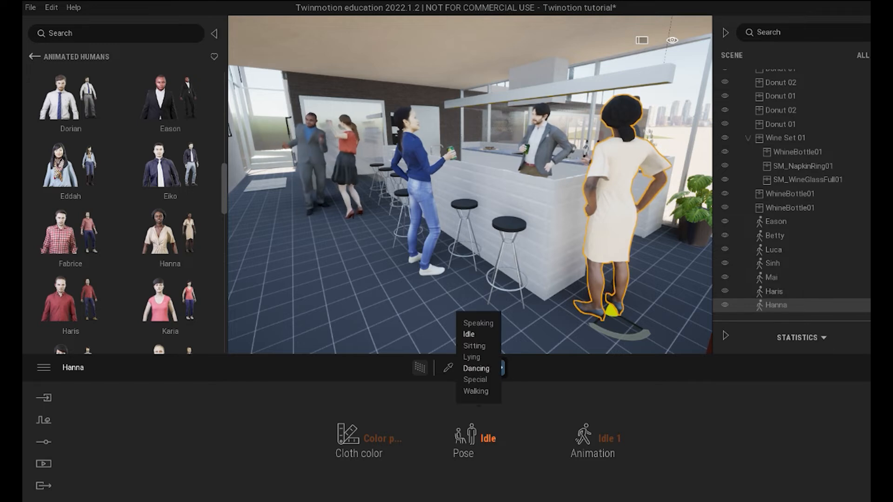
left_click(478, 324)
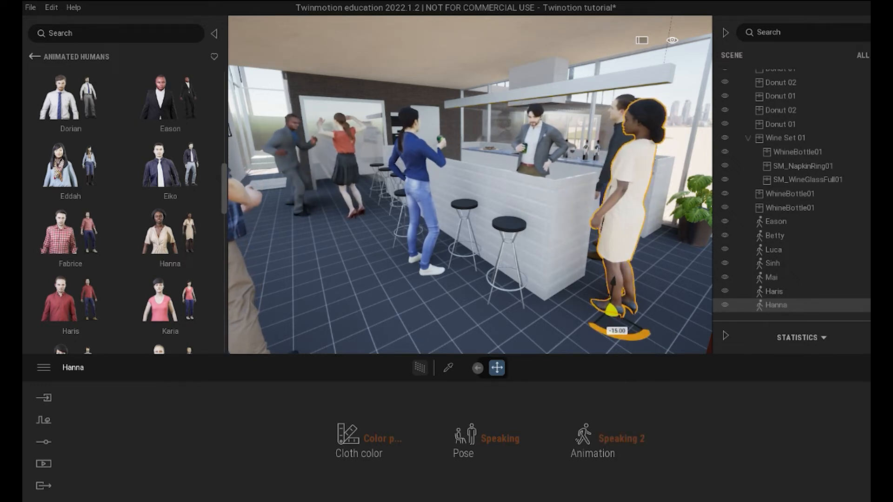
left_click(499, 439)
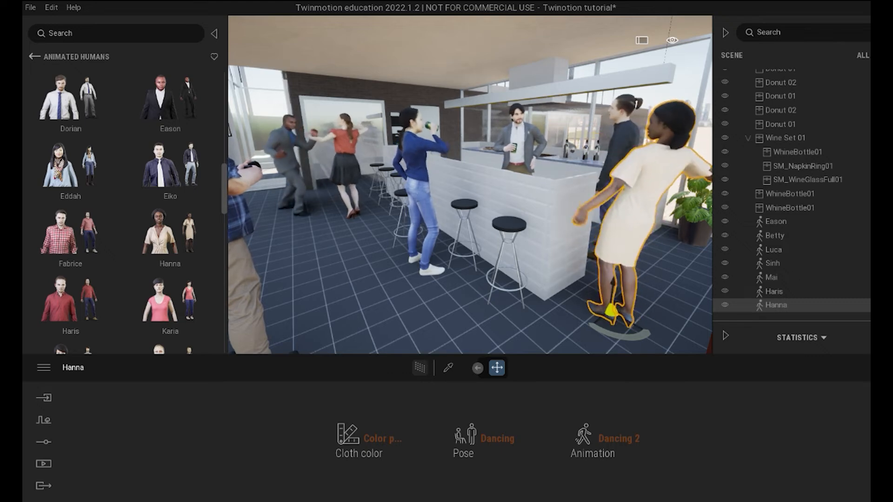
key("Escape")
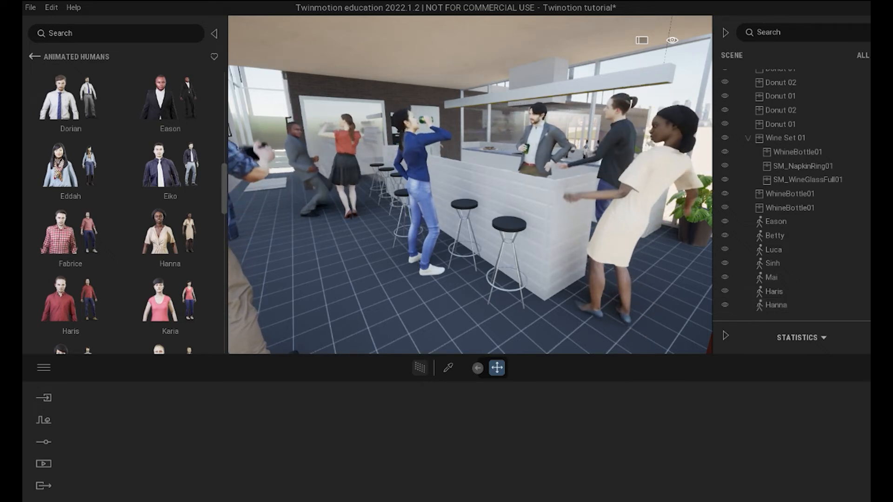
Step: Open the Image section of the media tools for capturing still views of the populated kitchen
key("s")
key("w")
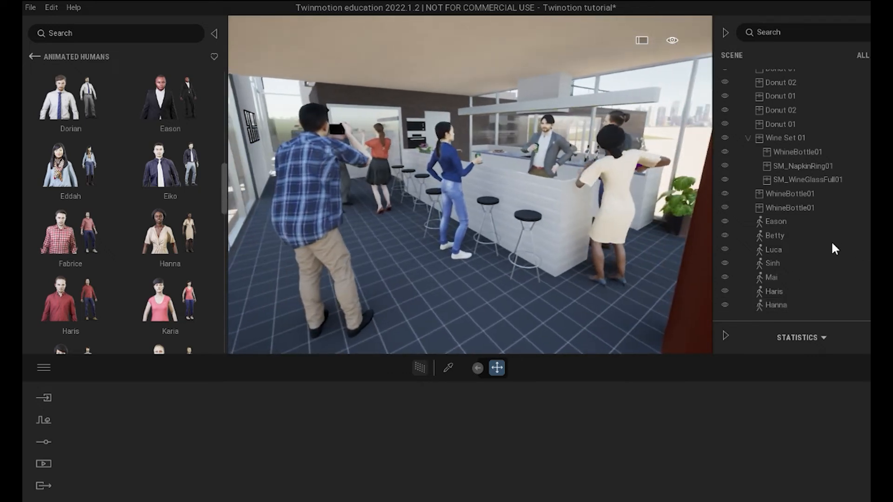
key("e")
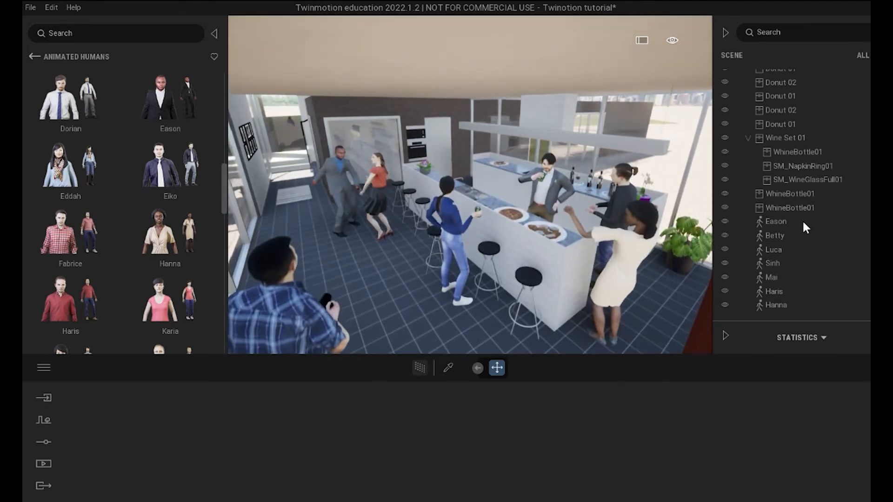
key("d")
key("s")
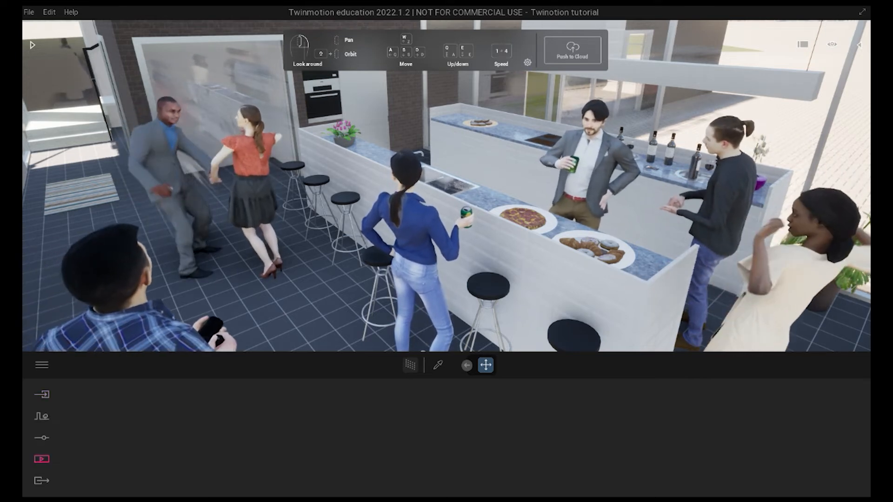
left_click(41, 459)
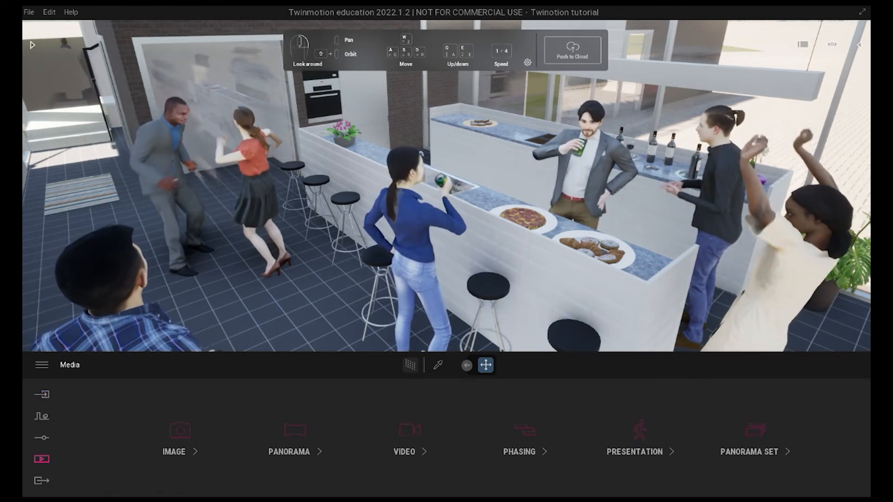
left_click(180, 431)
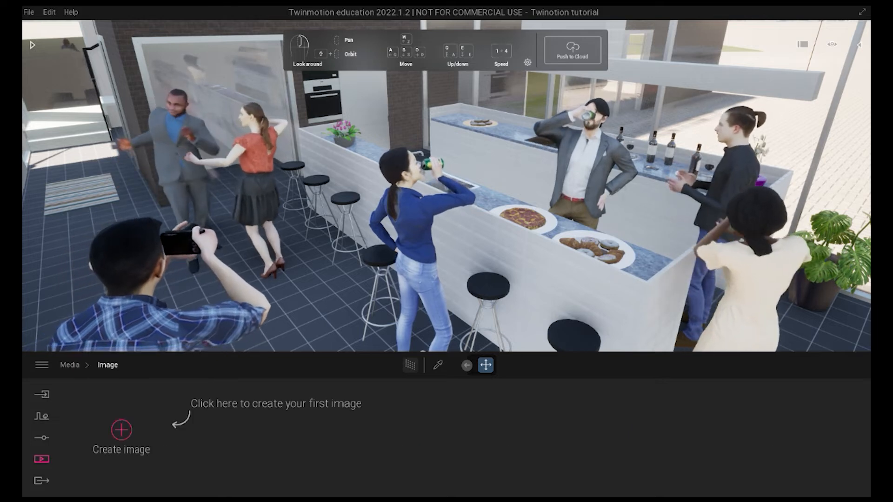
Step: Frame the kitchen from behind Sinh with all the characters in view and create the first image
scroll(659, 258, "down", 1)
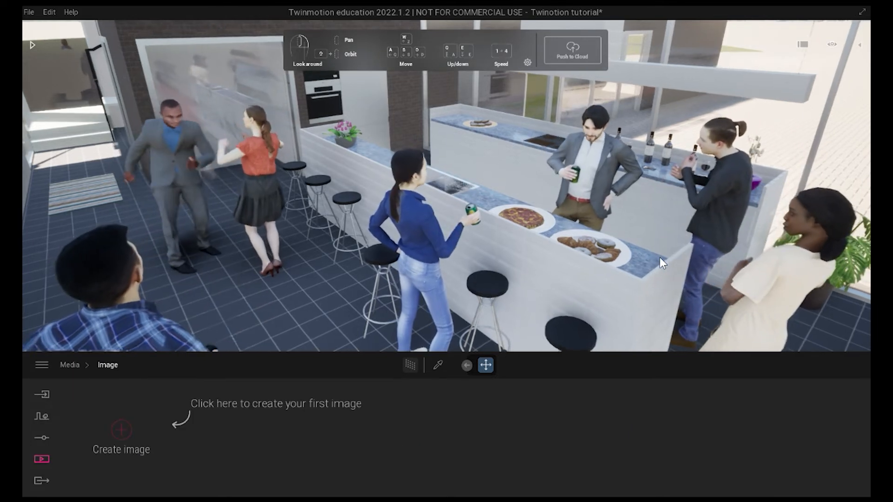
scroll(659, 258, "down", 3)
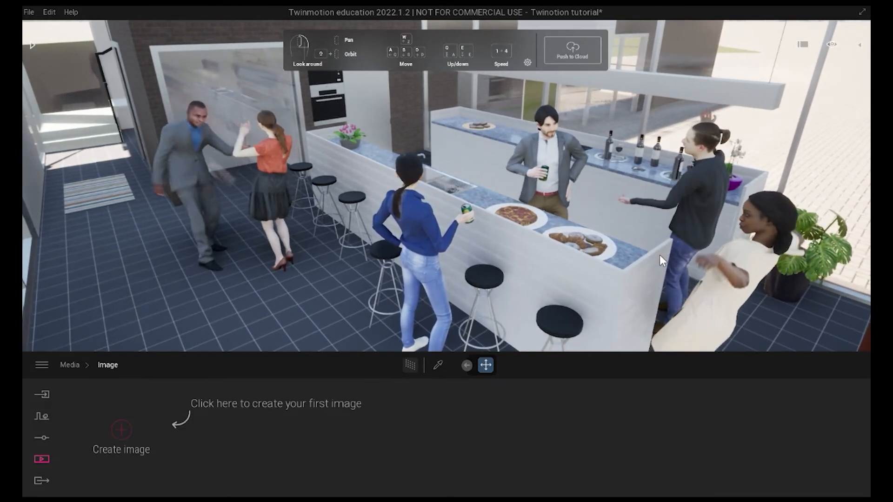
middle_click_drag(660, 256, 659, 247)
mouse_move(659, 247)
right_mouse_down()
mouse_move(631, 228)
mouse_move(671, 240)
right_mouse_up()
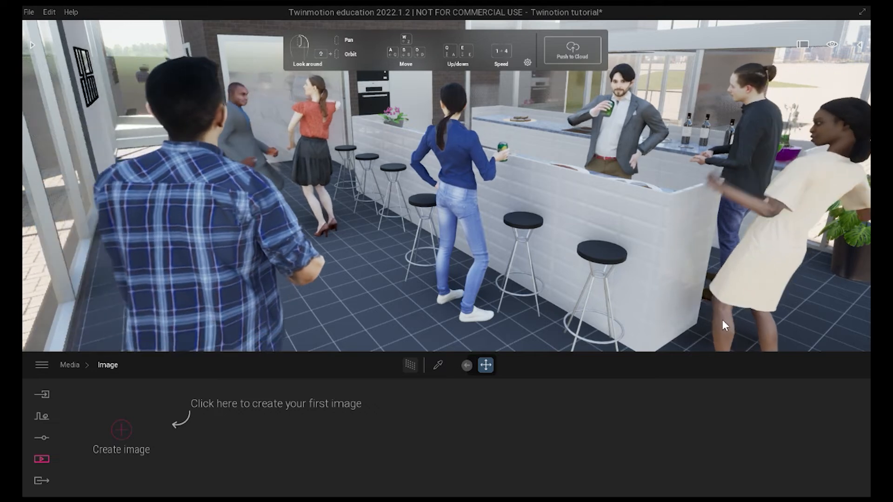
right_click_drag(722, 320, 715, 305)
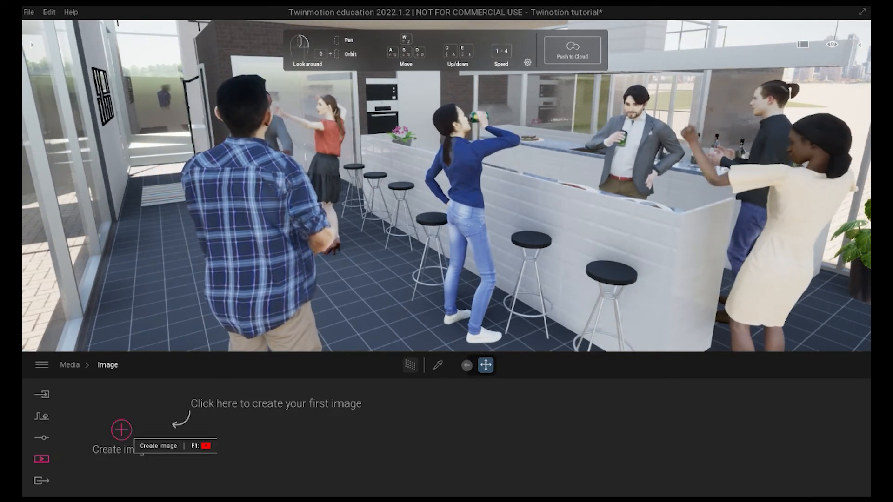
left_click(121, 429)
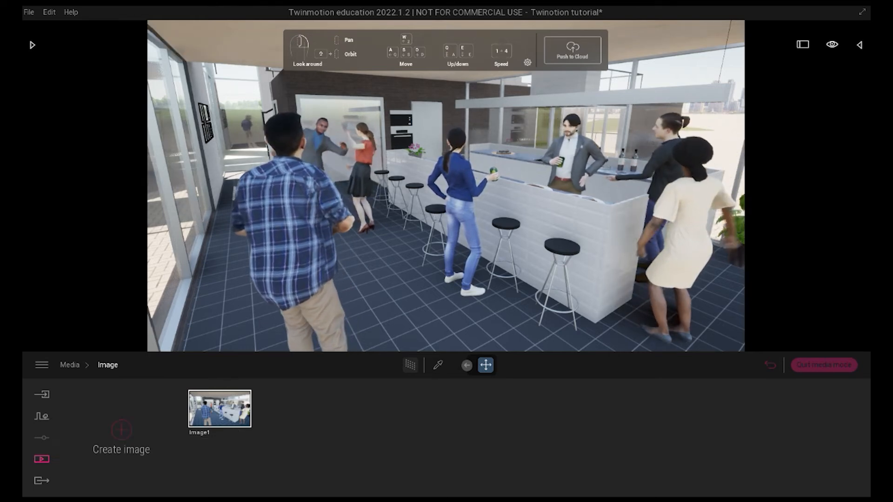
Step: Create a second image from a raised viewpoint behind Hanna, looking along the island's countertop toward the dancing couple
key("w")
key("e")
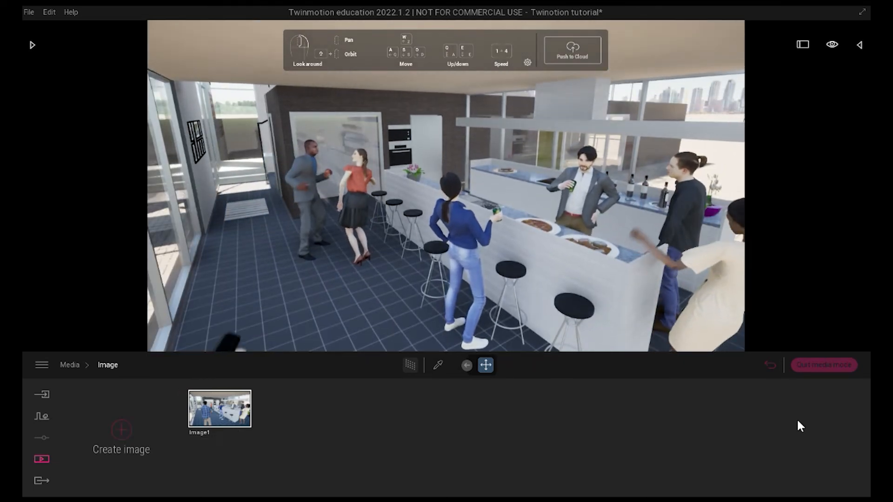
key("q")
key("w")
key("e")
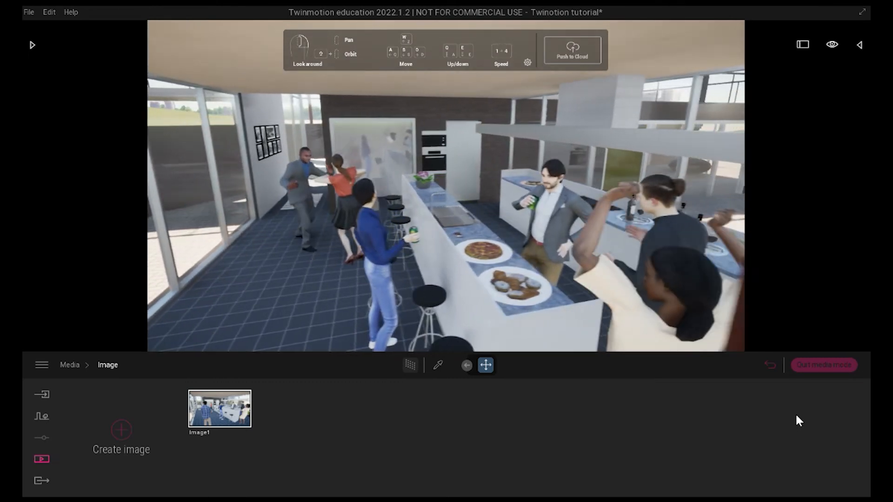
key("s")
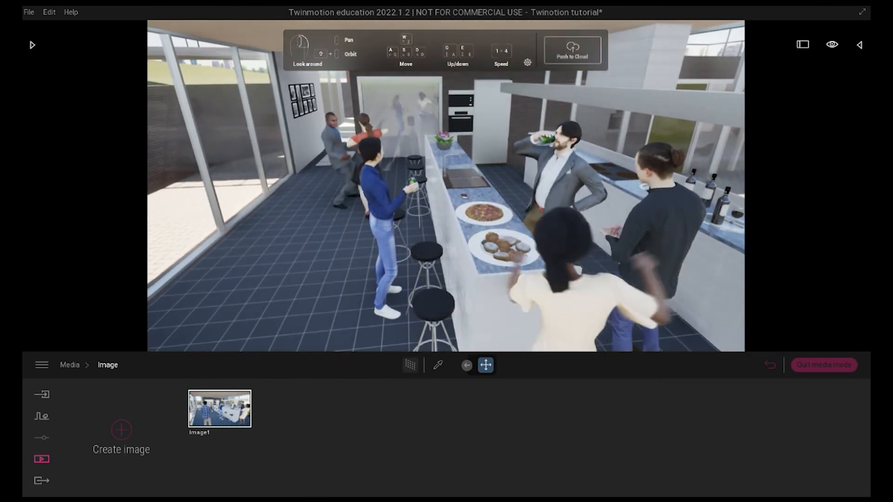
left_click(122, 430)
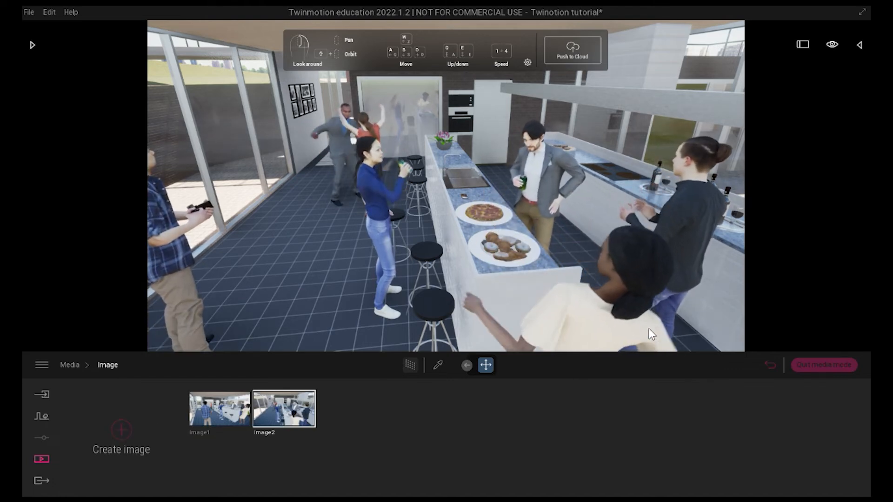
Step: Frame the kitchen and island diagonally from a raised viewpoint and open the Video section of the media tools
key("s")
key("a")
right_click_drag(641, 347, 640, 351)
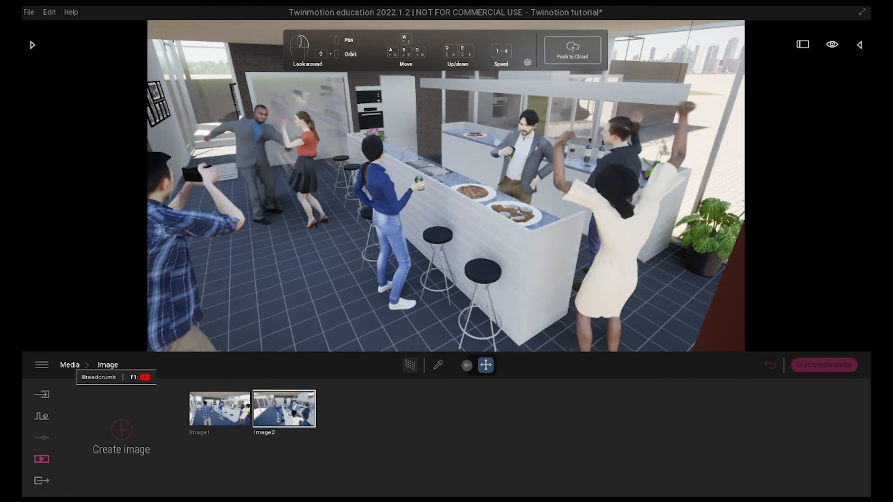
left_click(69, 365)
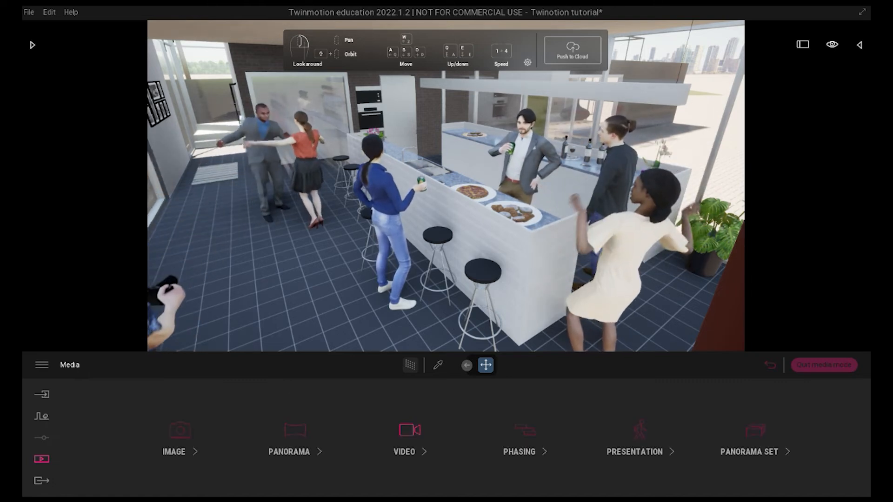
left_click(408, 439)
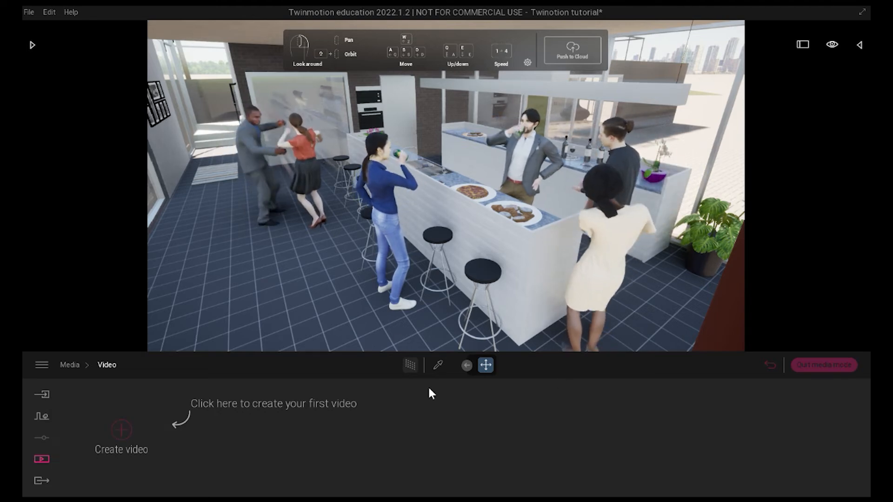
Step: Frame the kitchen from behind the man taking photos, create the first video, and add two keyframes from that same viewpoint
key("s")
key("a")
right_click_drag(495, 298, 527, 297)
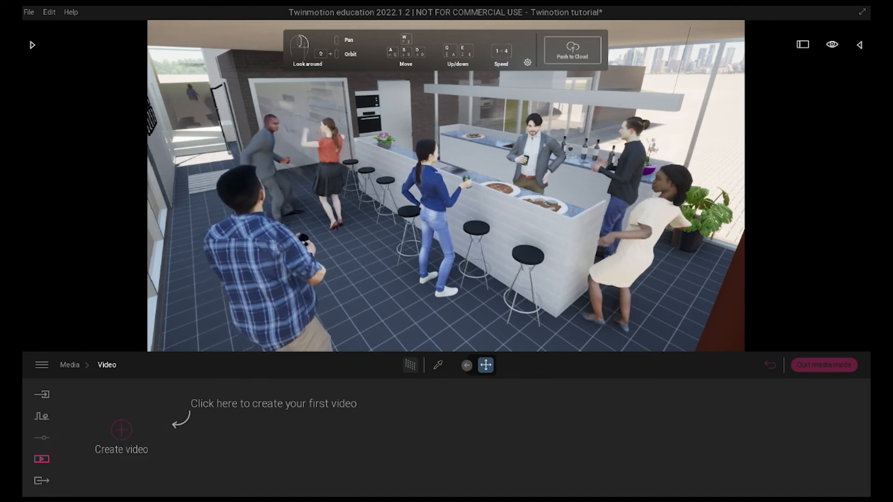
left_click(122, 430)
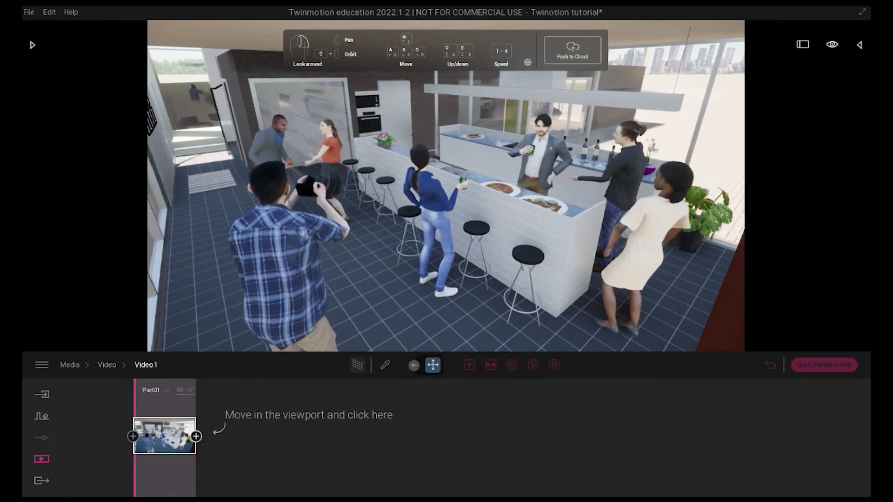
left_click(196, 436)
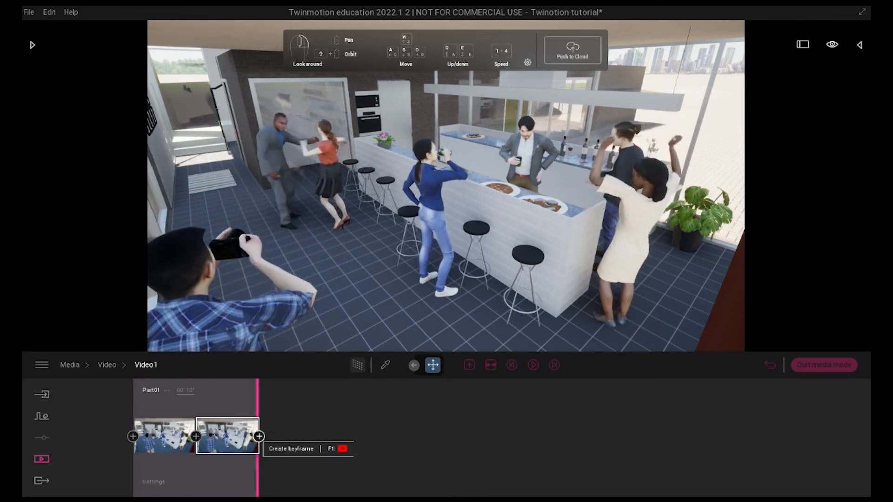
left_click(259, 436)
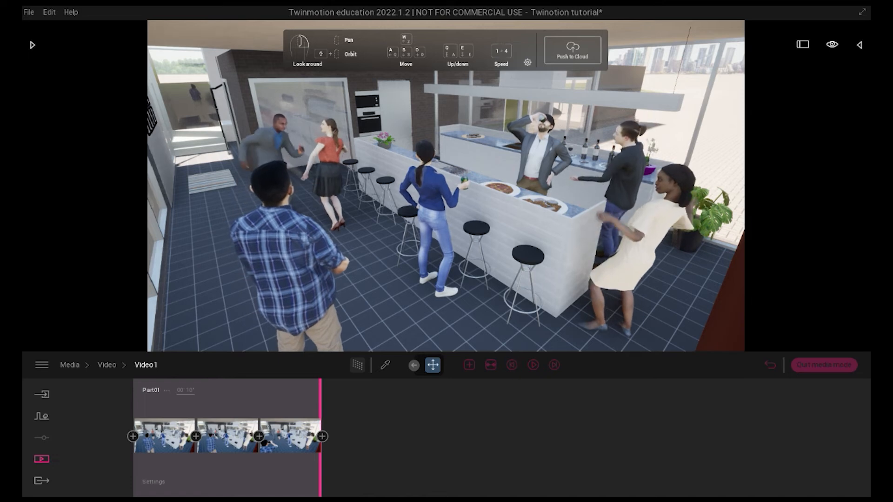
Step: Create a second video from the same starting view and add a keyframe close to the food plates at the island's end
left_click(107, 365)
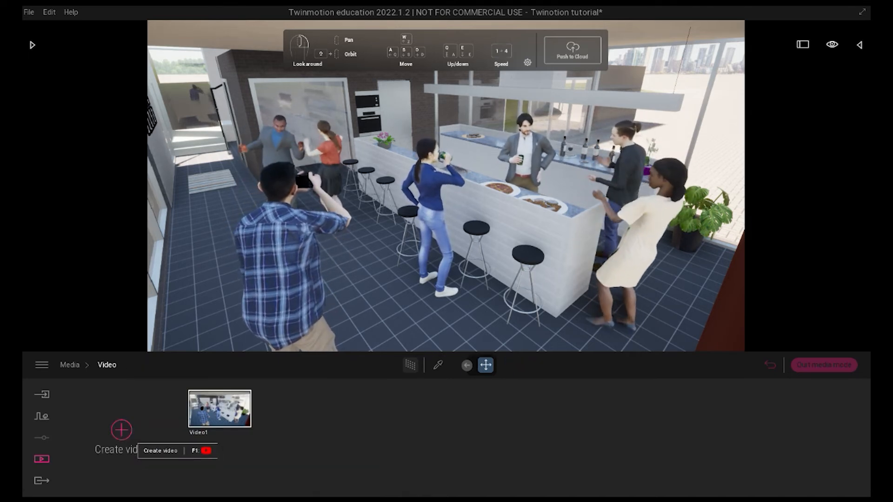
left_click(122, 430)
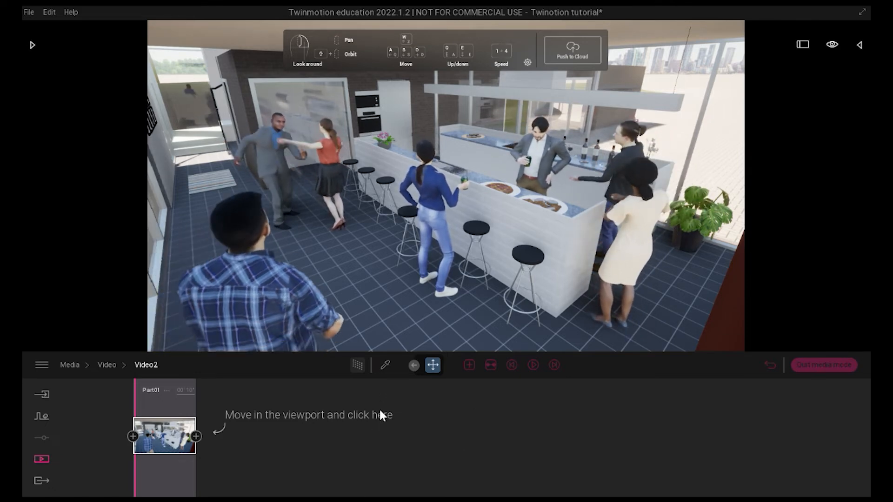
key("w")
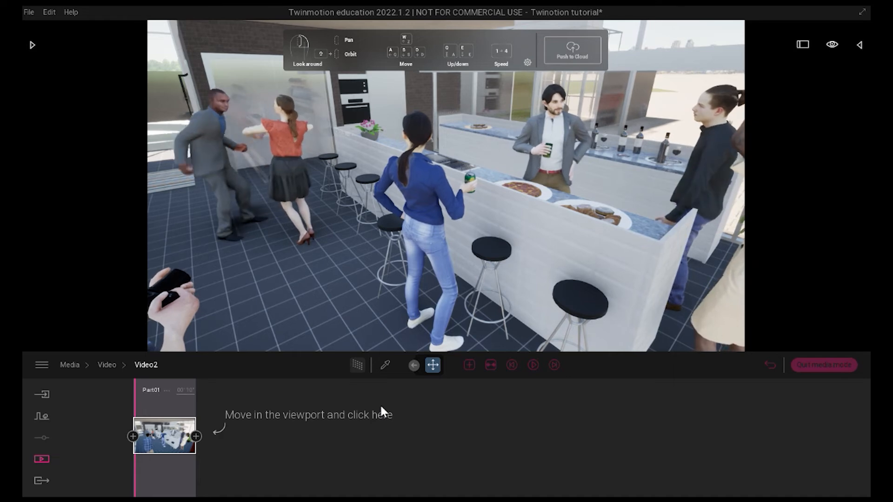
key("d")
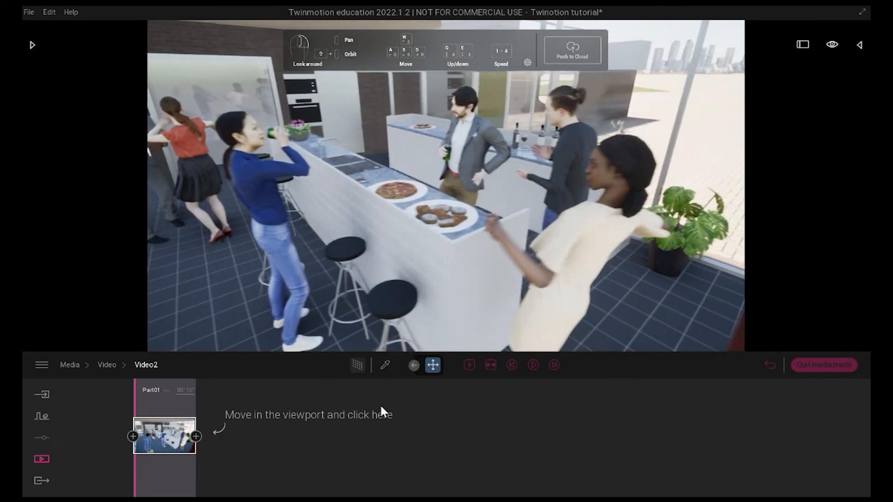
key("w")
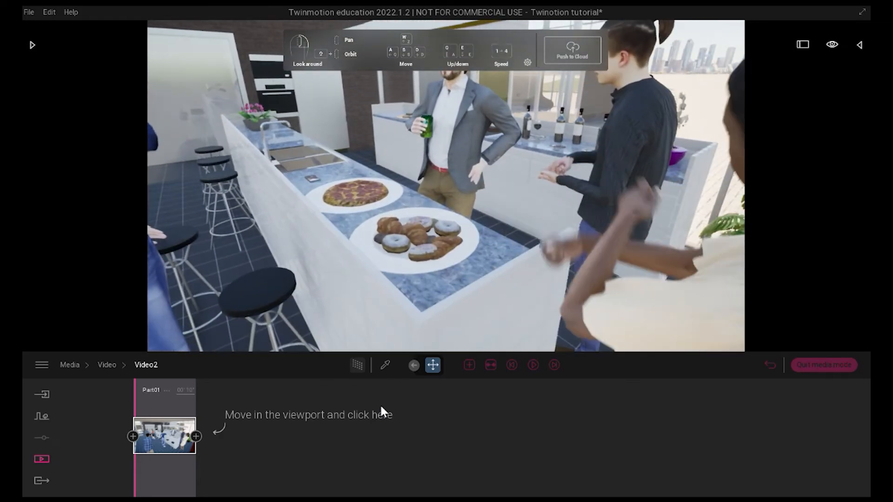
right_click_drag(602, 307, 558, 295)
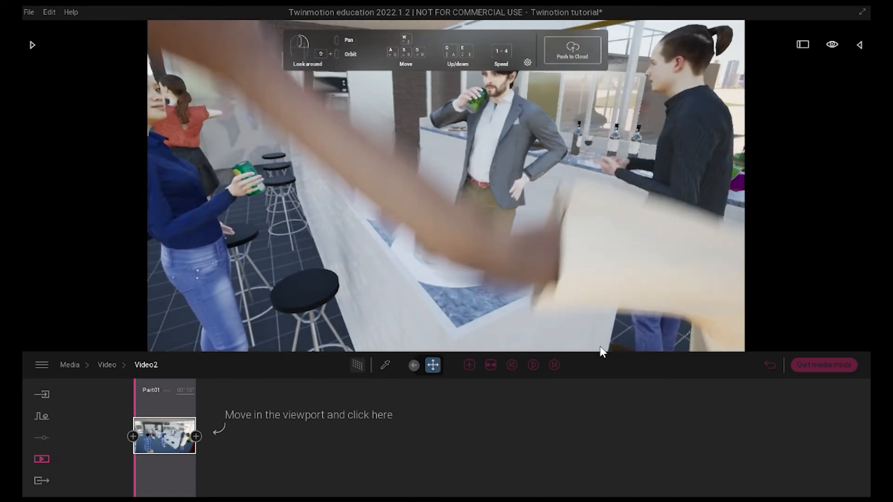
left_click(195, 436)
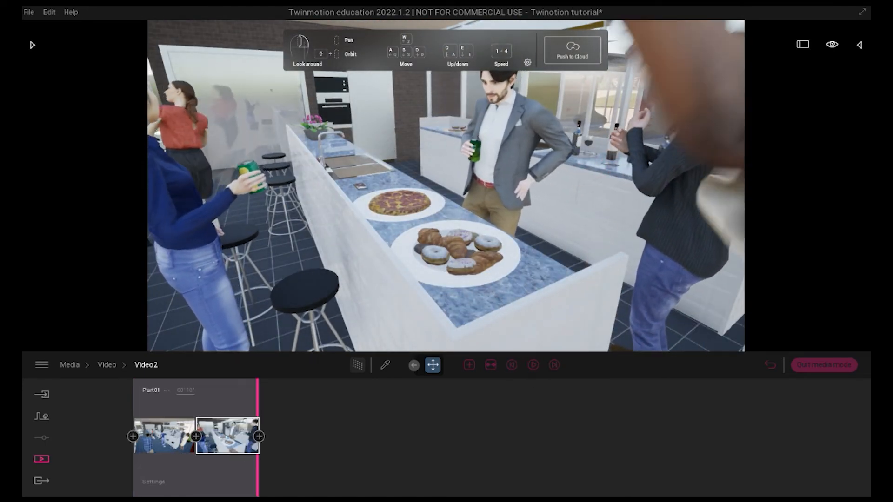
Step: Add a third keyframe from behind the orchid and wine bottle, looking across the back counter toward the guests and island
right_click_drag(651, 302, 656, 247)
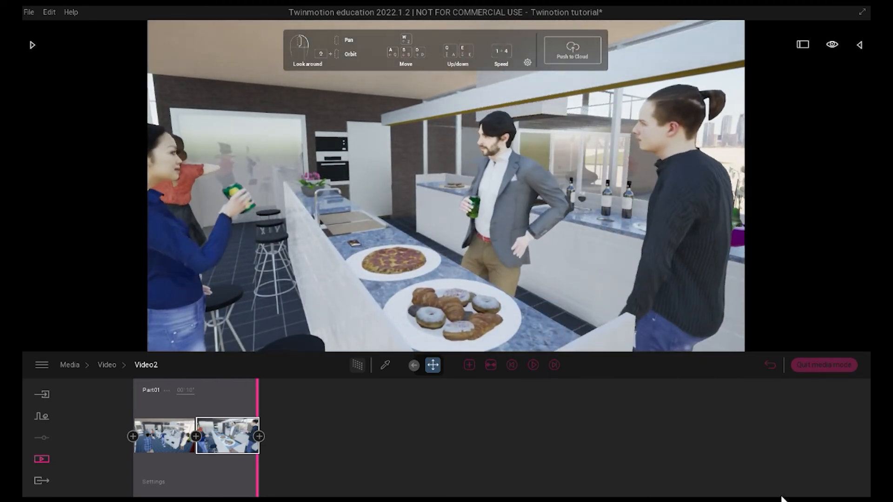
key("w")
key("d")
key("a")
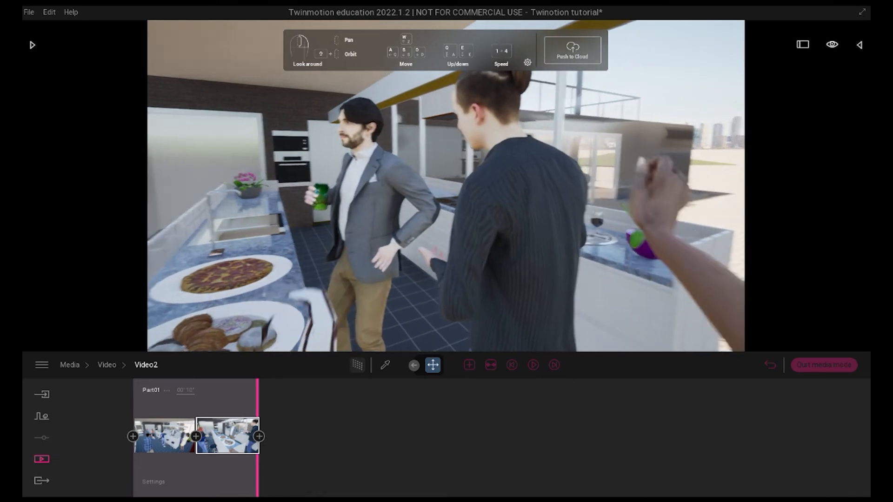
key("d")
key("a")
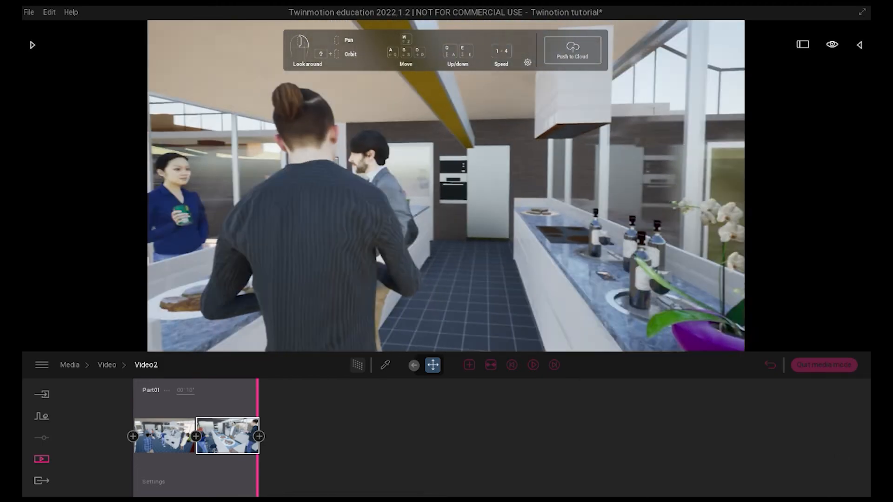
right_click_drag(604, 251, 520, 251)
key("w")
key("d")
key("s")
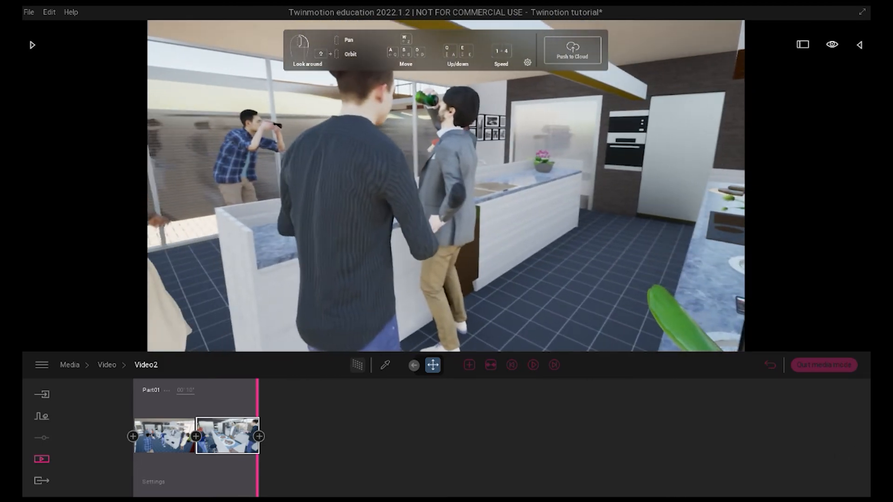
right_click_drag(447, 251, 414, 251)
key("d")
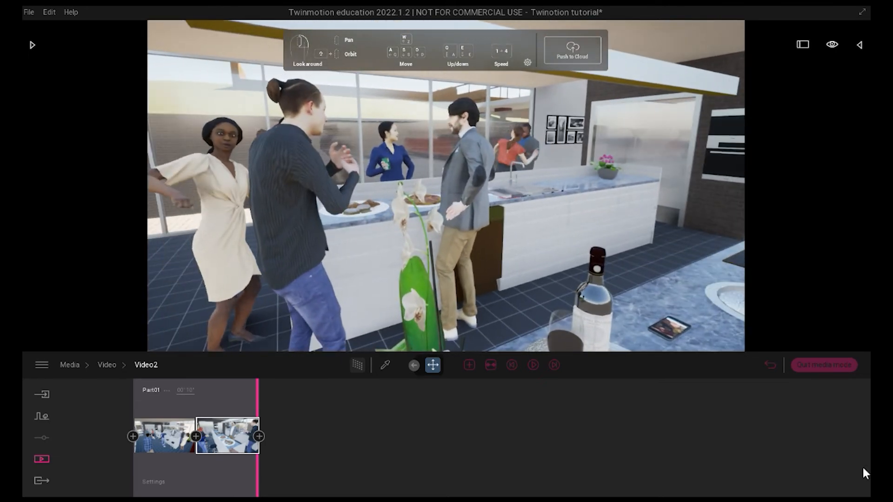
left_click(259, 436)
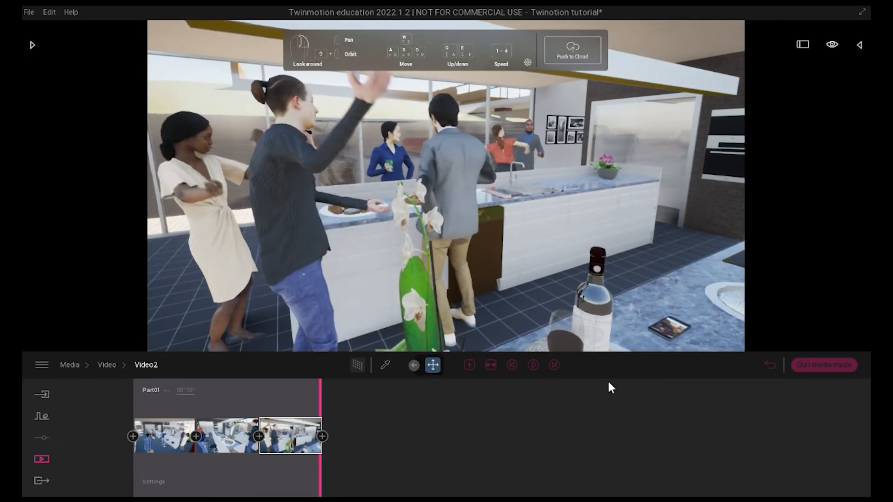
Step: Add a fourth keyframe from the donut plate on the back counter, looking diagonally past the cooktop toward the island and guests
right_click_drag(624, 371, 581, 399)
key("d")
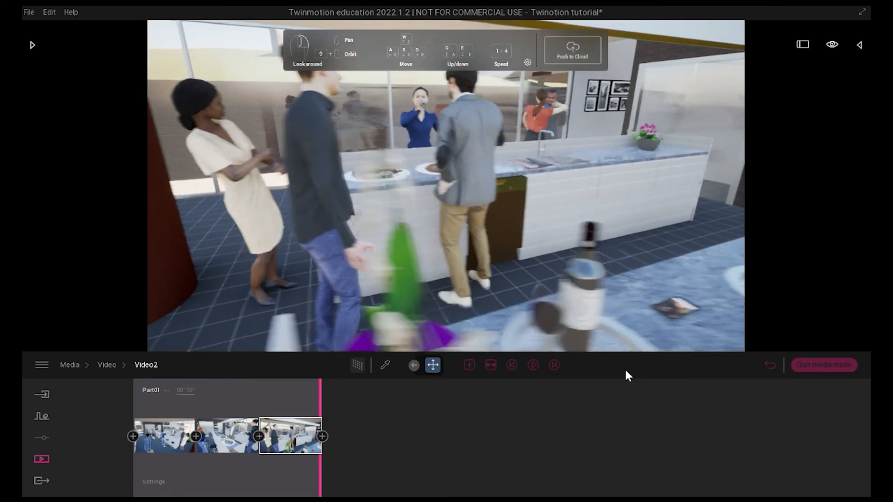
key("d")
right_click_drag(625, 370, 698, 350)
key("d")
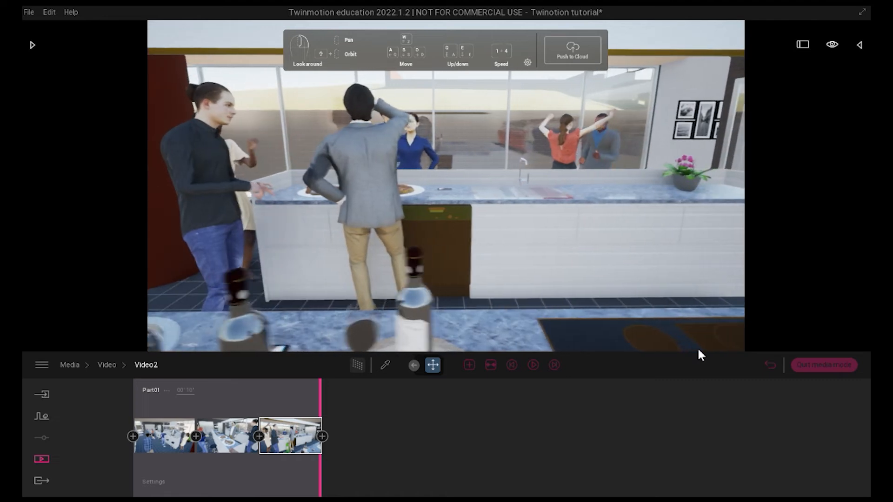
key("d")
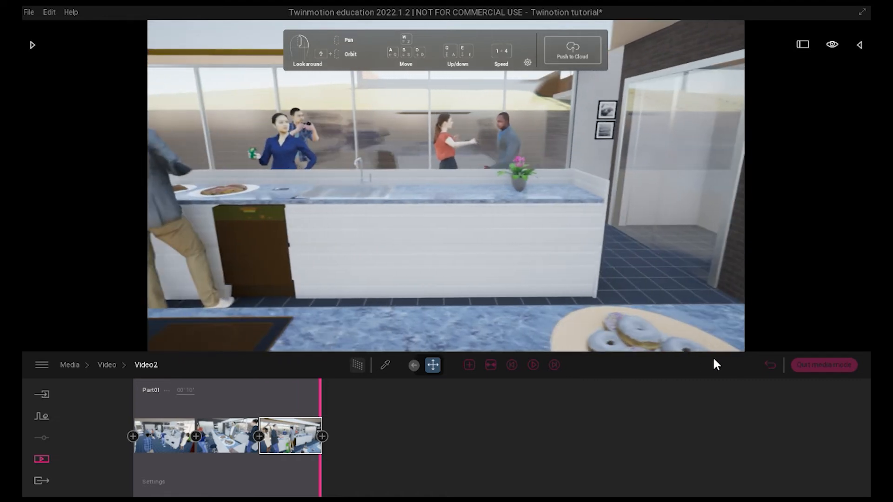
key("d")
right_click_drag(713, 360, 651, 358)
key("d")
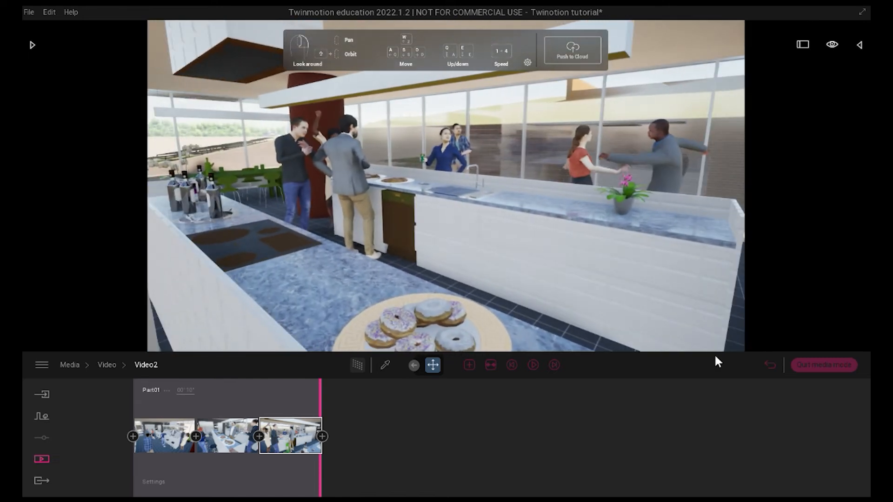
left_click(322, 436)
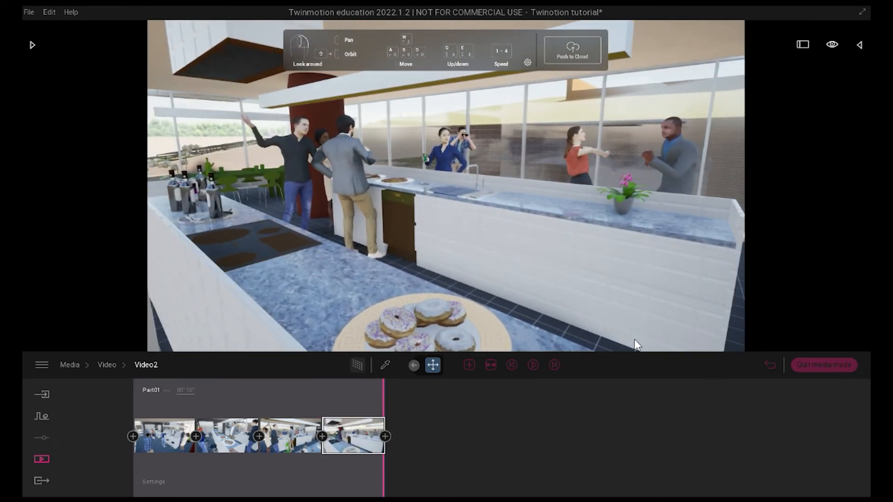
Step: Add a fifth keyframe from the island's flowerpot end, with the bar stools and the dancing couple in view
key("d")
mouse_move(635, 353)
right_mouse_down()
mouse_move(634, 344)
mouse_move(621, 344)
mouse_move(642, 344)
right_mouse_up()
key("d")
key("w")
key("d")
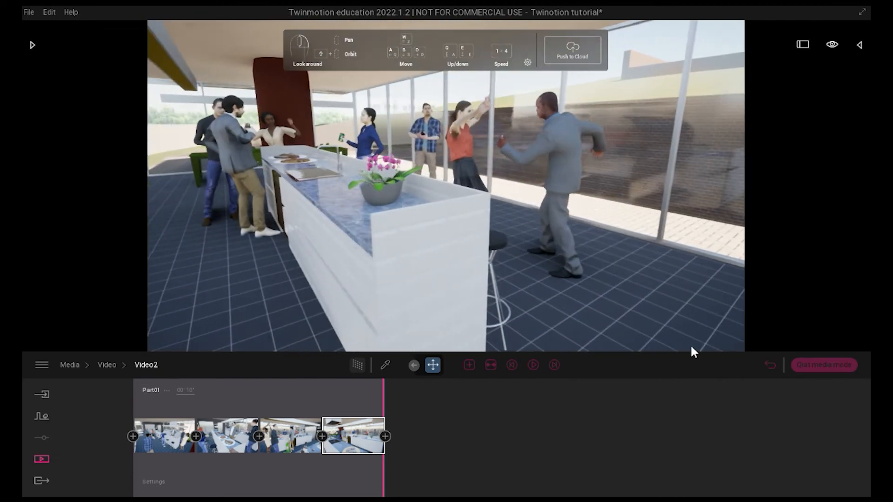
key("d")
mouse_move(720, 338)
right_mouse_down()
mouse_move(702, 338)
mouse_move(732, 344)
right_mouse_up()
key("w")
key("d")
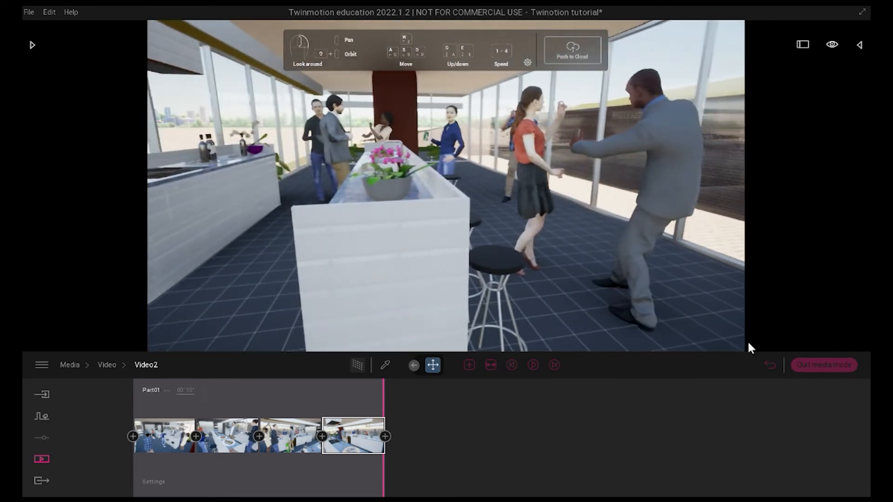
key("d")
left_click(385, 436)
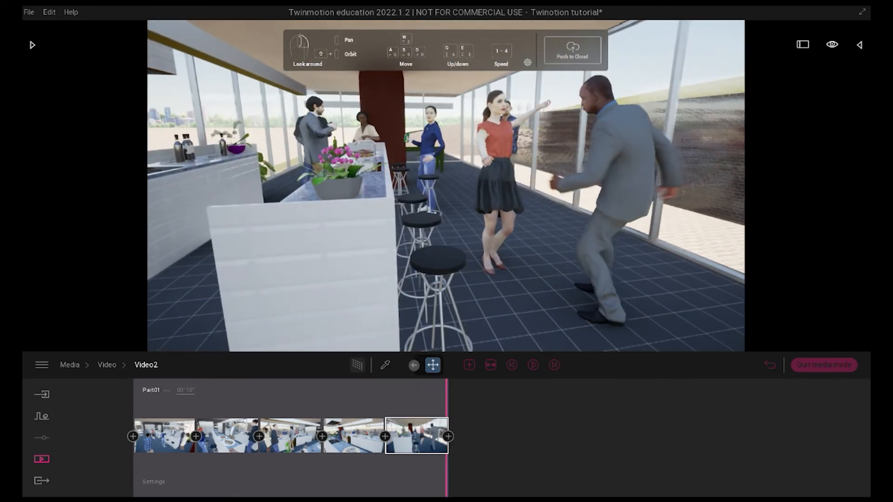
Step: Add a sixth keyframe from behind the dancing man, looking along the bar stools and windows, and play back the video
key("d")
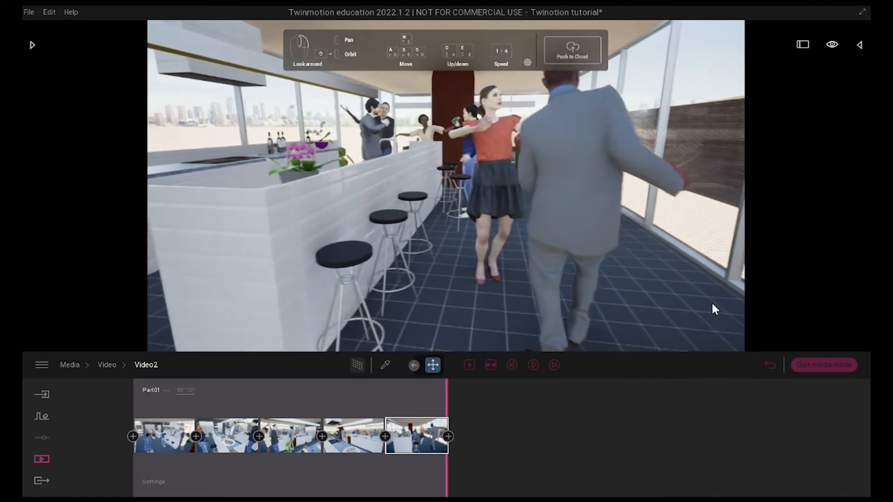
key("d")
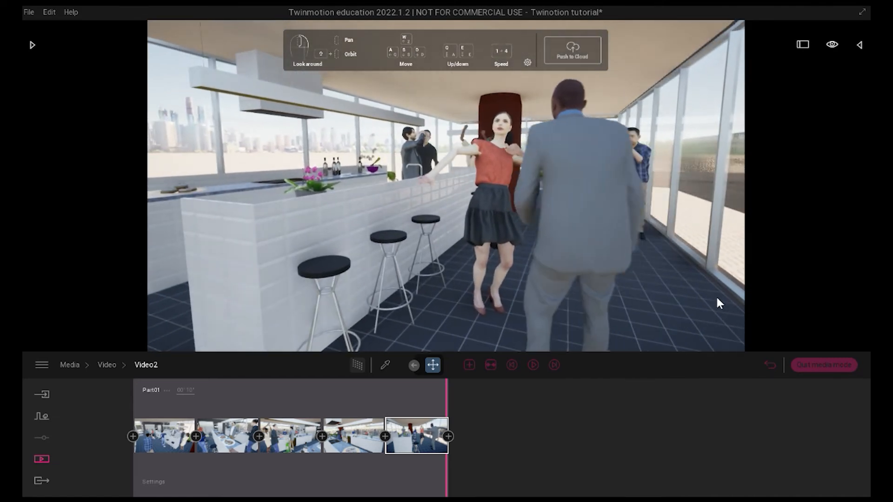
left_click(448, 436)
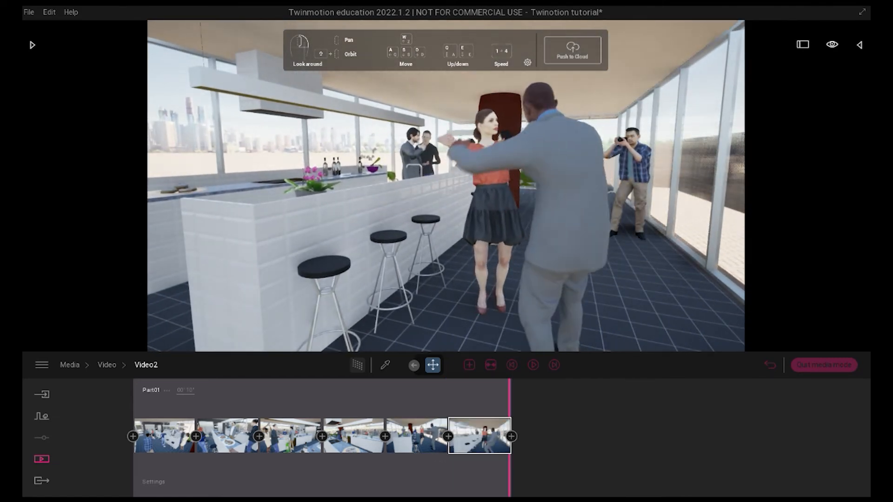
left_click(533, 364)
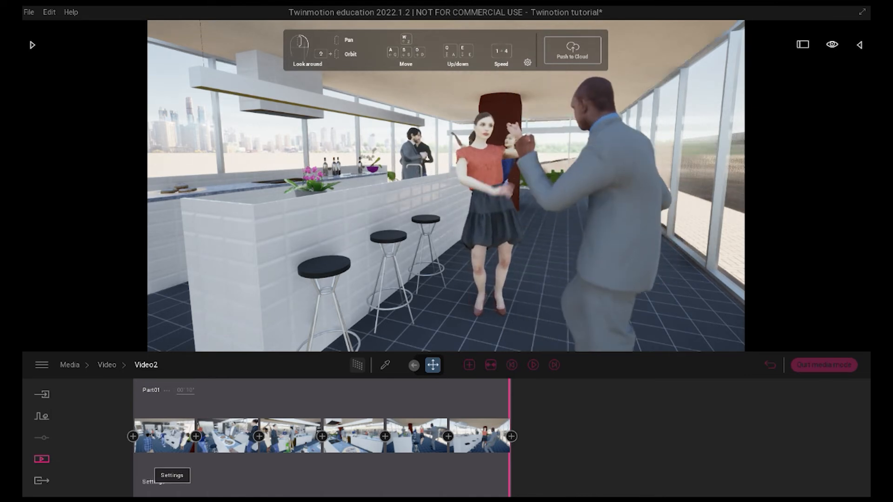
Step: Examine the lighting options in the second video's settings
left_click(154, 481)
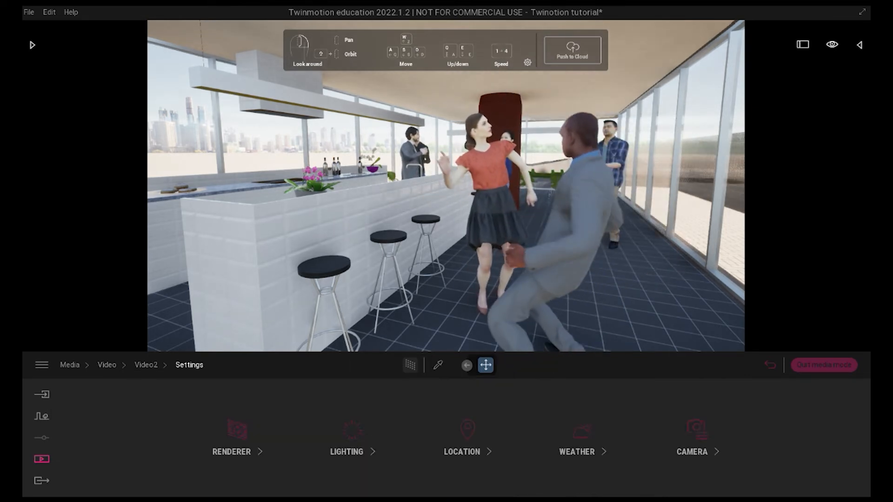
left_click(352, 434)
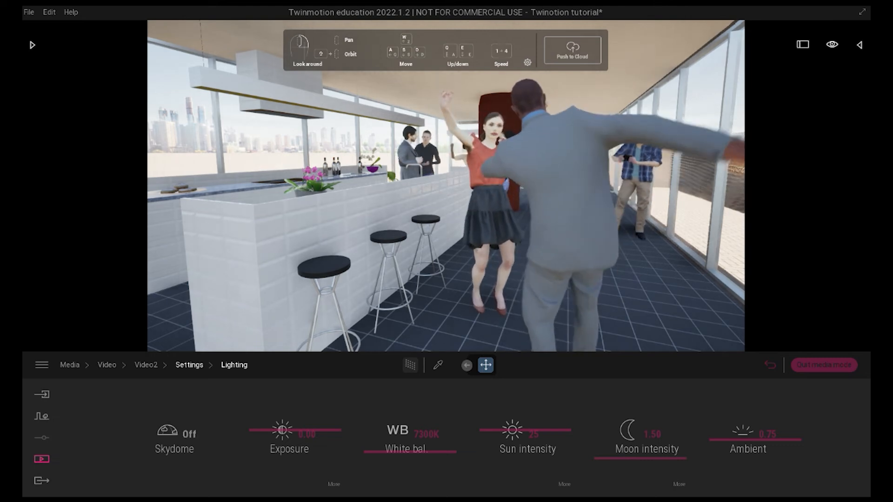
left_click(190, 365)
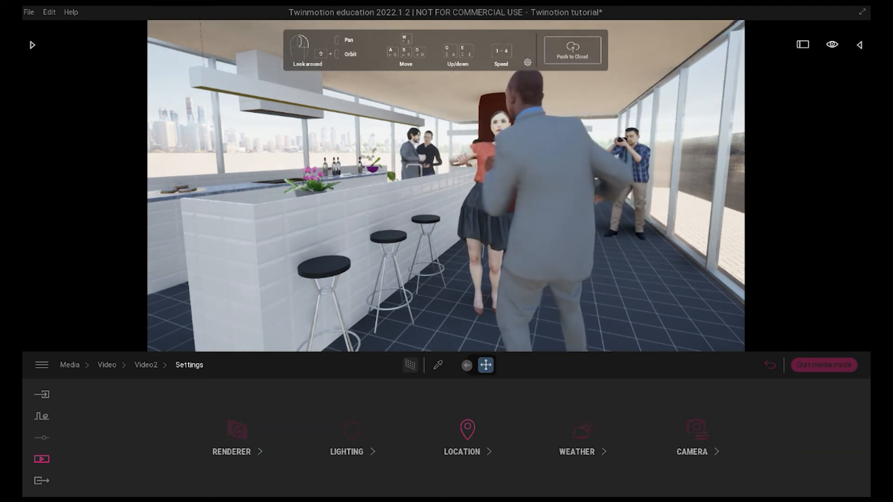
Step: Set the second video's location to Copenhagen, Denmark, by searching for "copenhagen" and choosing the Copenhague, HS, Danemark result
left_click(467, 430)
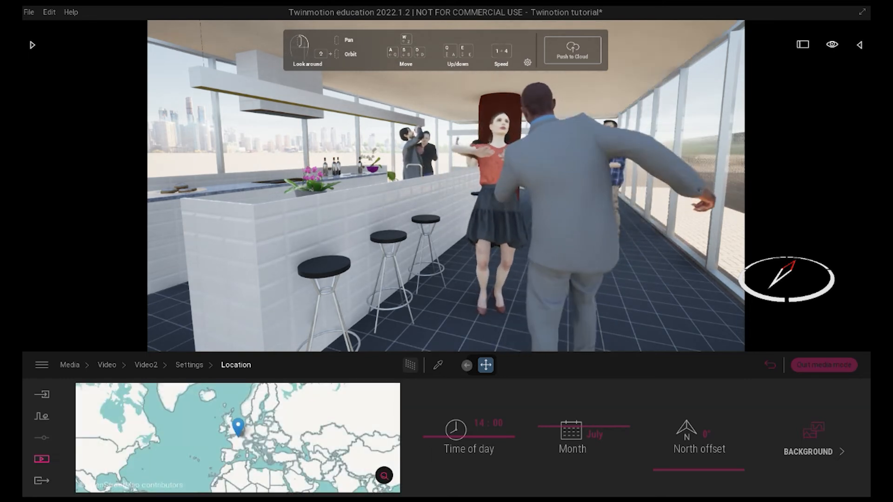
type("copen")
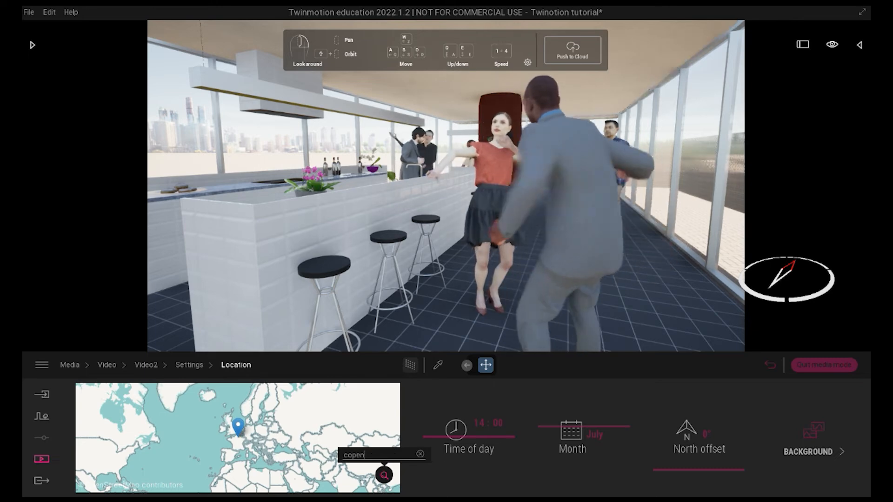
type("hagen")
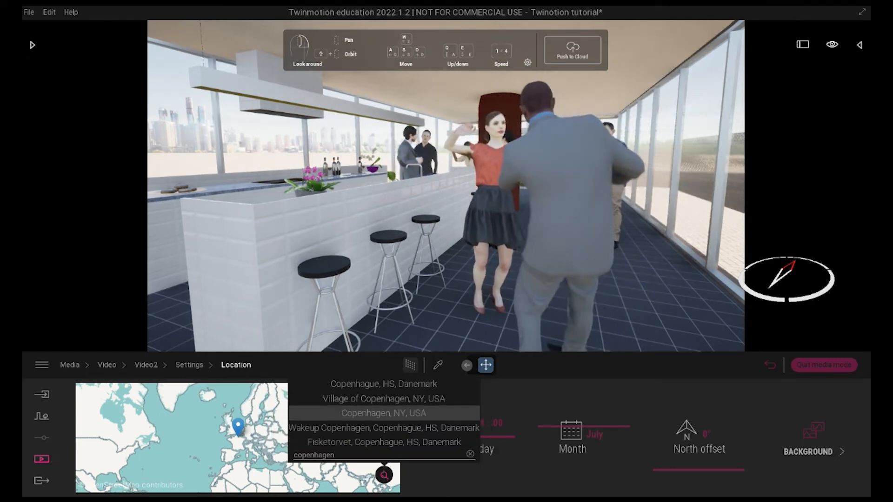
left_click(383, 384)
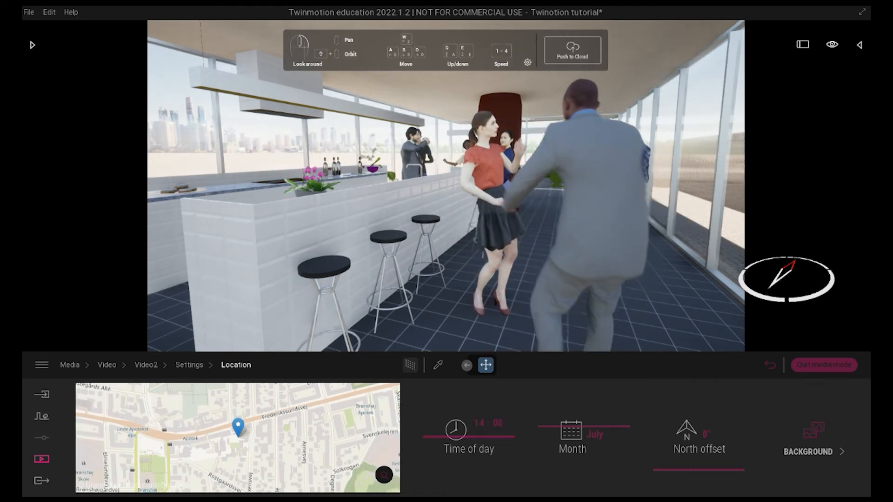
Step: Set the second video's month to February, north offset to 32°, and time of day to 17:59
left_click_drag(584, 419, 584, 463)
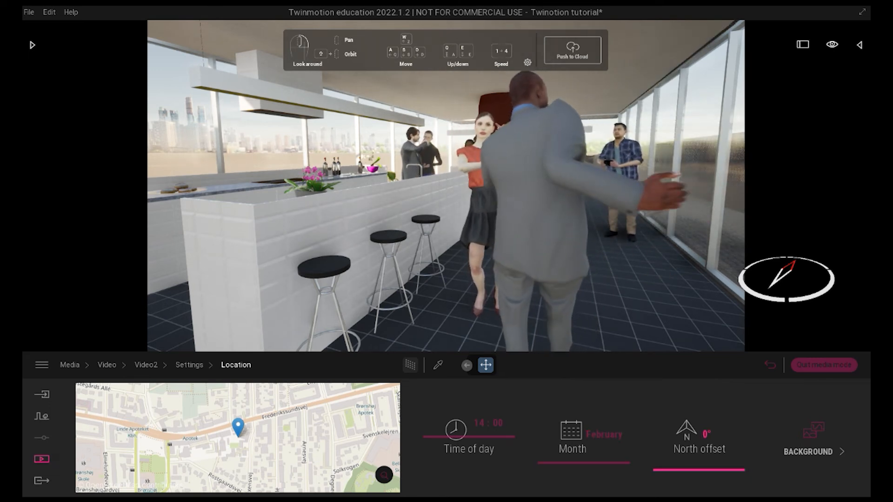
left_click_drag(699, 469, 699, 463)
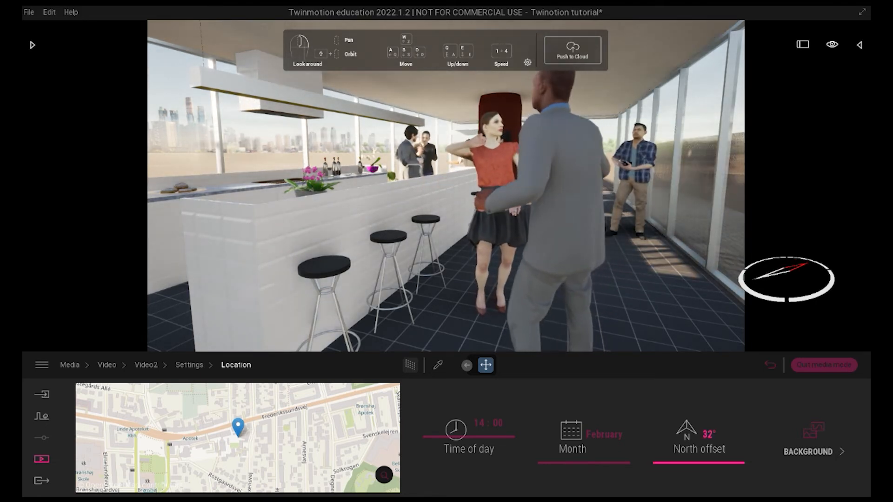
left_click_drag(477, 437, 492, 437)
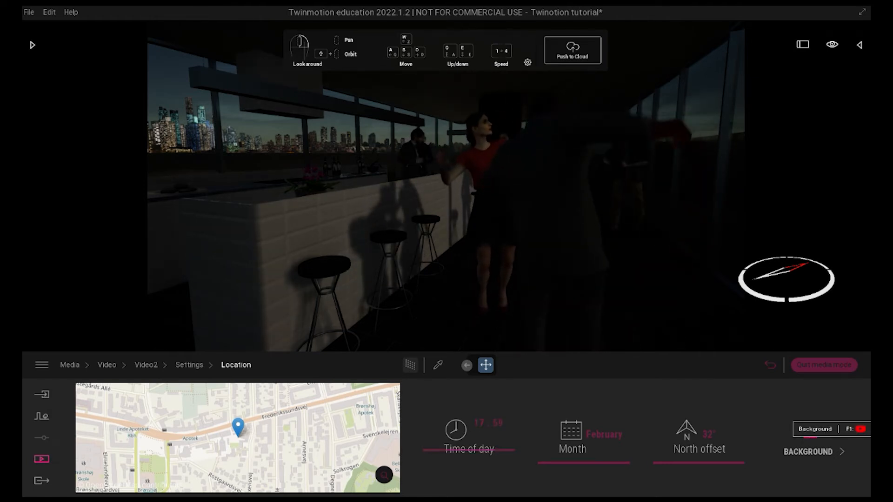
Step: Change the location's background picture to European city and return to the second video's timeline
left_click(813, 430)
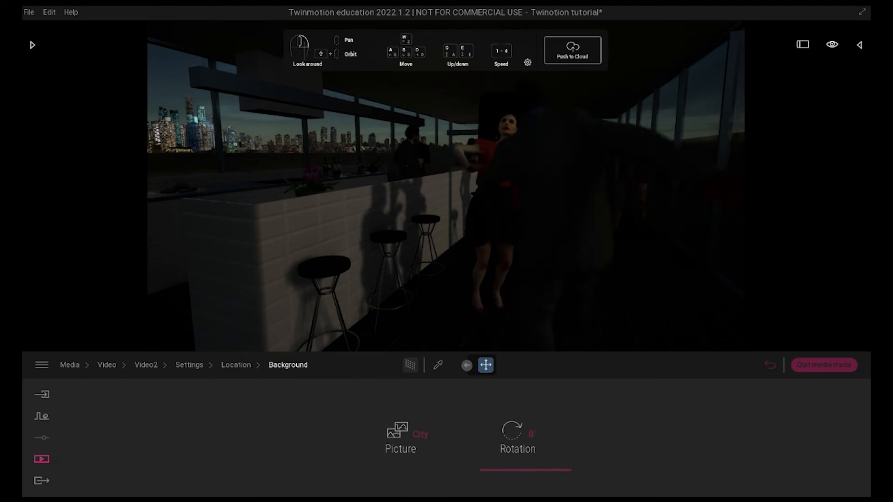
left_click(408, 437)
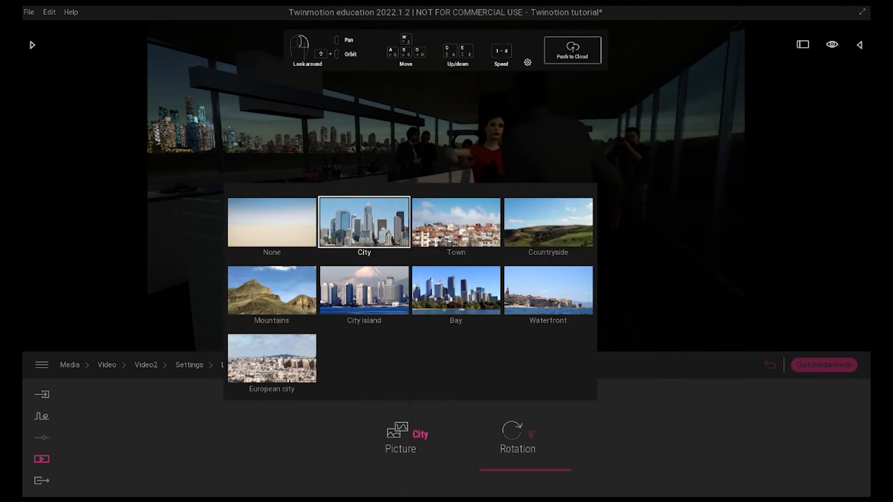
left_click(272, 358)
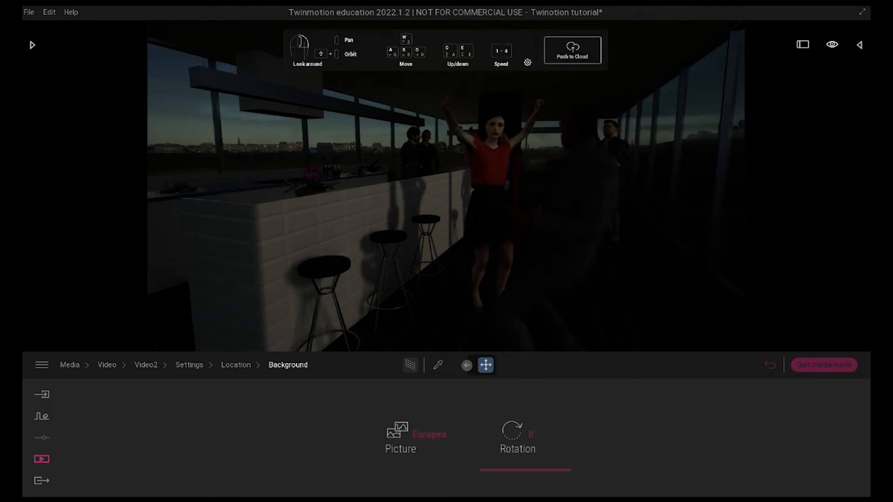
left_click(189, 364)
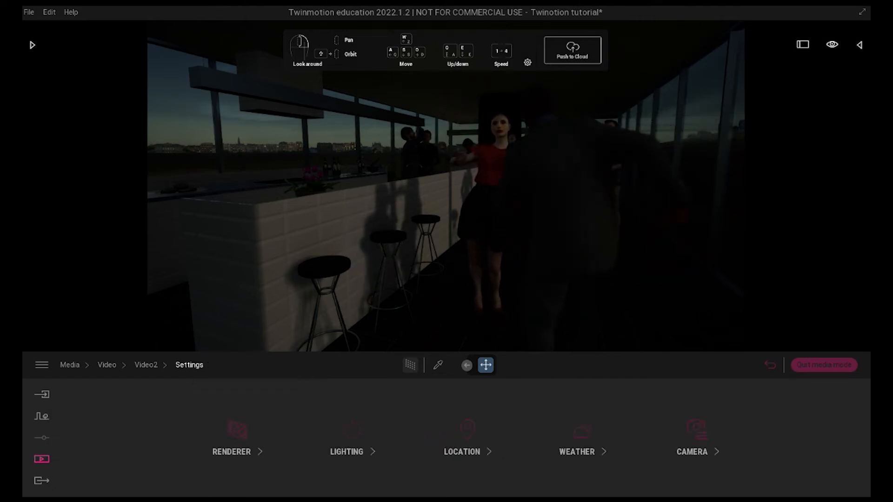
left_click(146, 364)
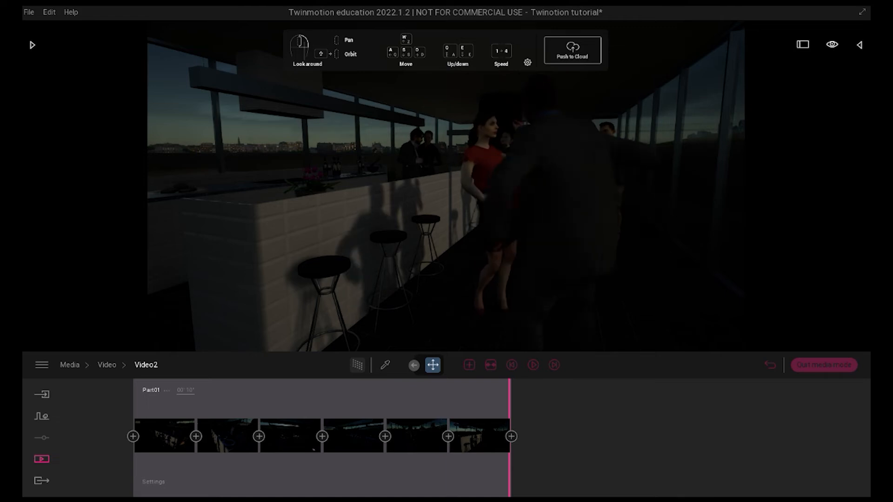
Step: Add an area light from the lights library near the kitchen ceiling to illuminate the dark interior
left_click(38, 65)
left_click(165, 182)
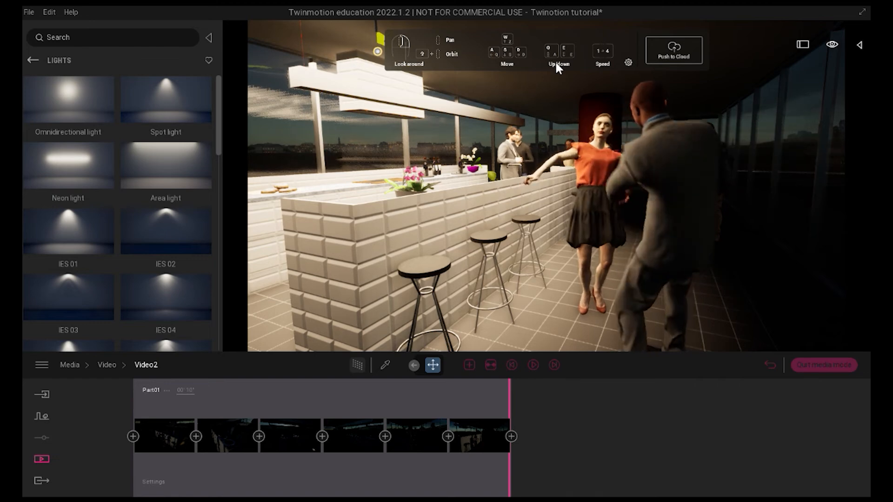
left_click(556, 63)
left_click_drag(166, 165, 867, 255)
Step: Examine the area light's effect on the guests, kitchen island, dining table and paving outside the windows
key("w")
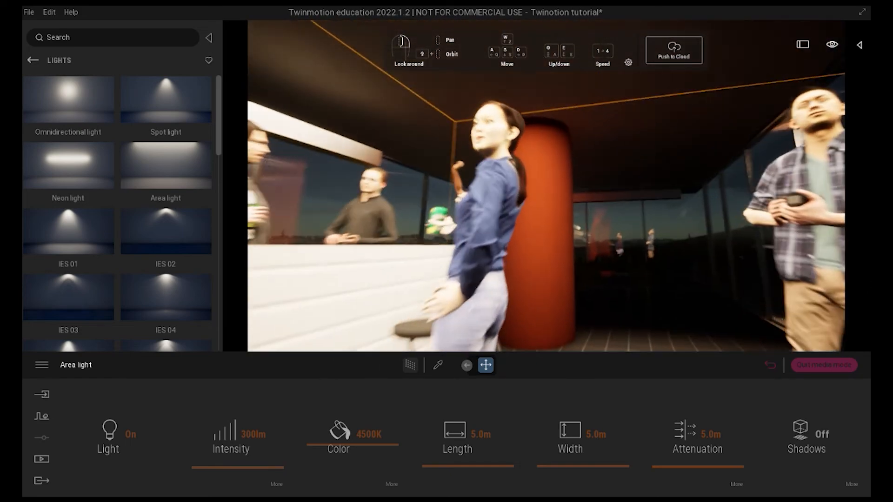
key("w")
right_click_drag(725, 255, 313, 254)
key("s")
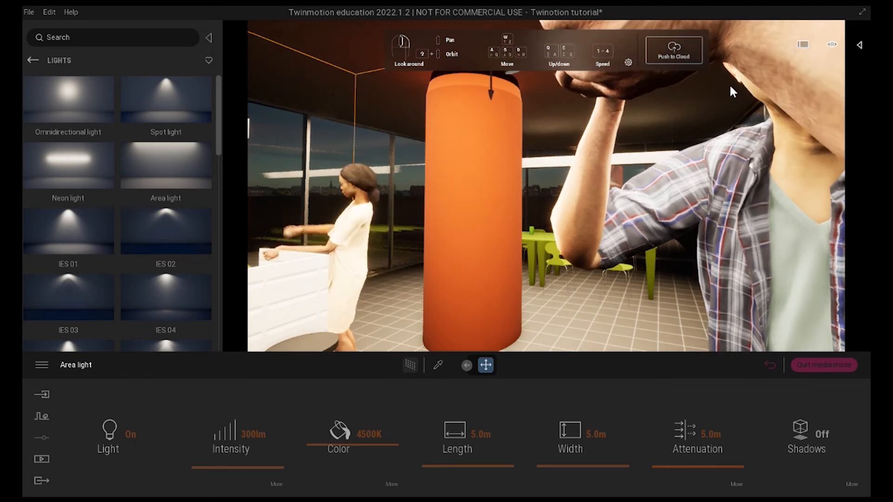
right_click_drag(799, 222, 289, 263)
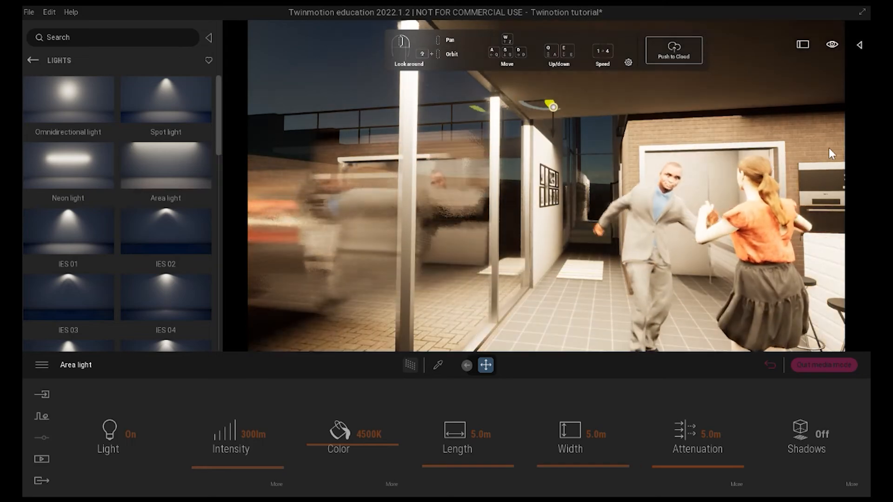
key("s")
right_click_drag(855, 155, 891, 153)
key("s")
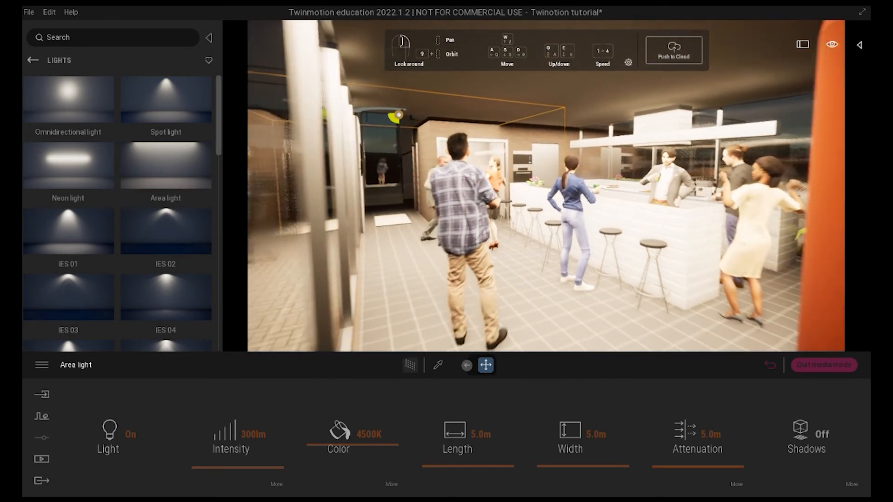
key("s")
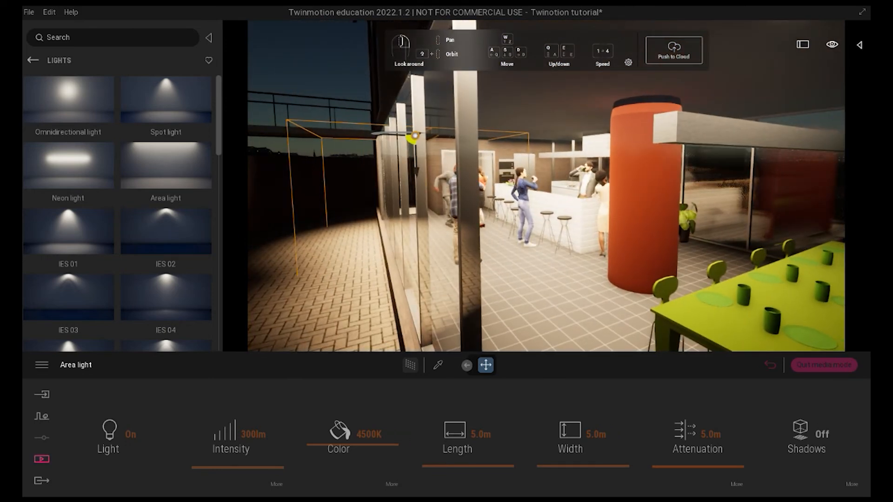
key("Escape")
Step: Reopen the second video from the video list and play it back with the new night lighting
left_click(409, 430)
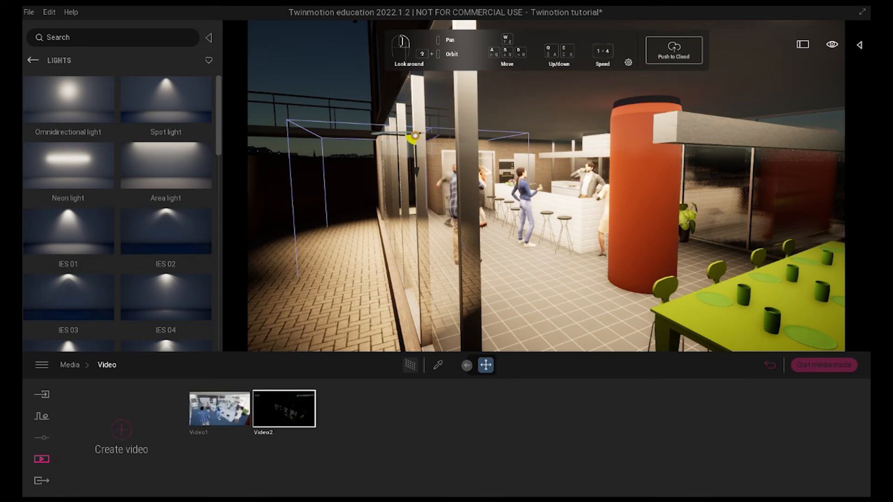
left_click(284, 408)
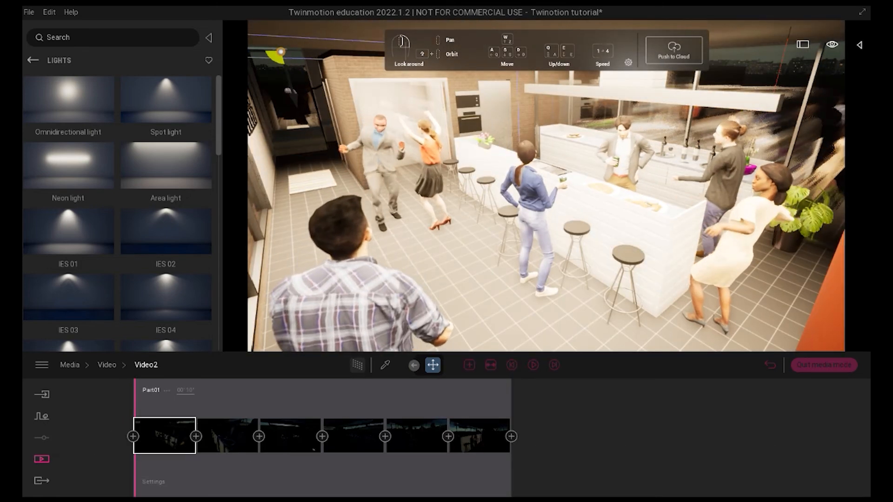
left_click(533, 365)
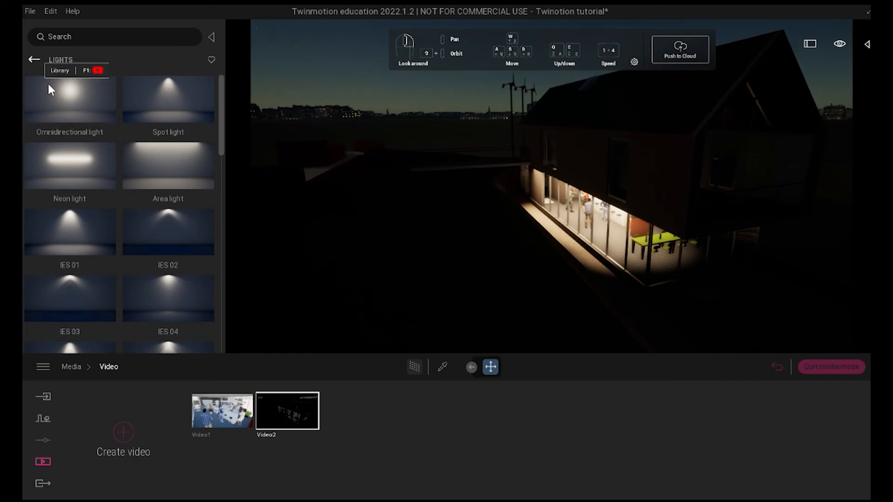
Step: Place a Bright streetlight from the city objects library on the grass beyond the house's terrace
left_click(34, 59)
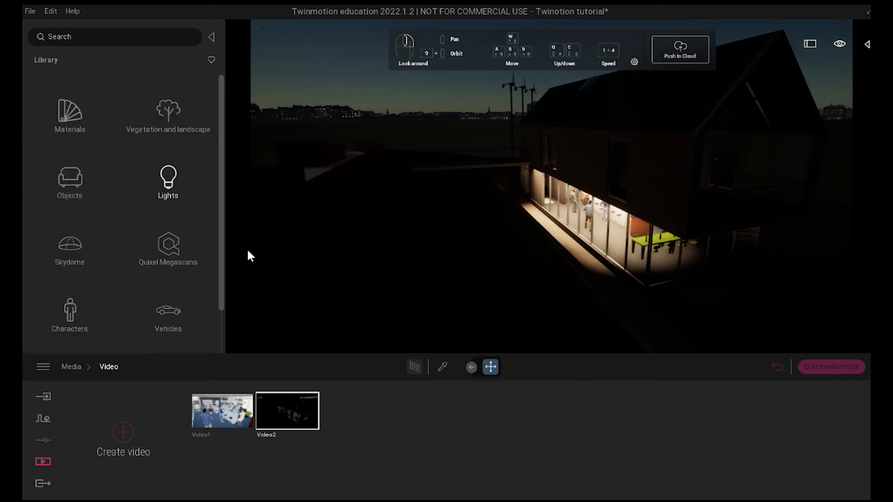
left_click(70, 116)
left_click(34, 60)
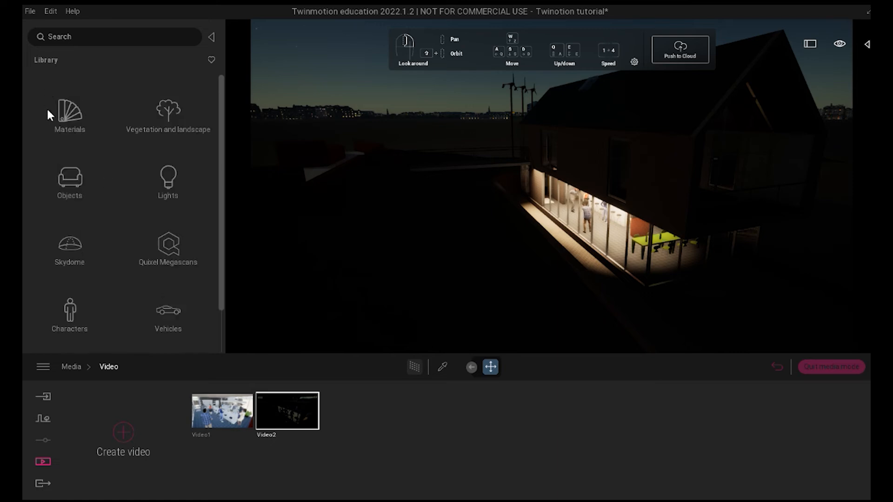
left_click(70, 186)
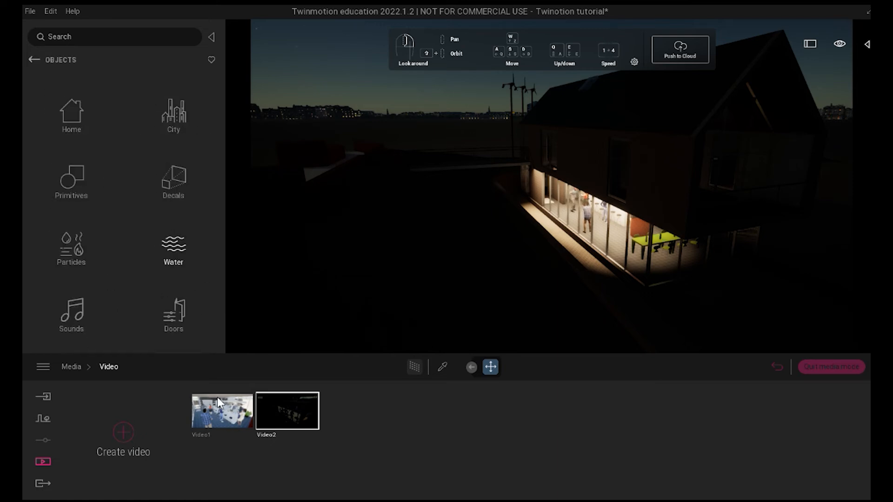
left_click(174, 114)
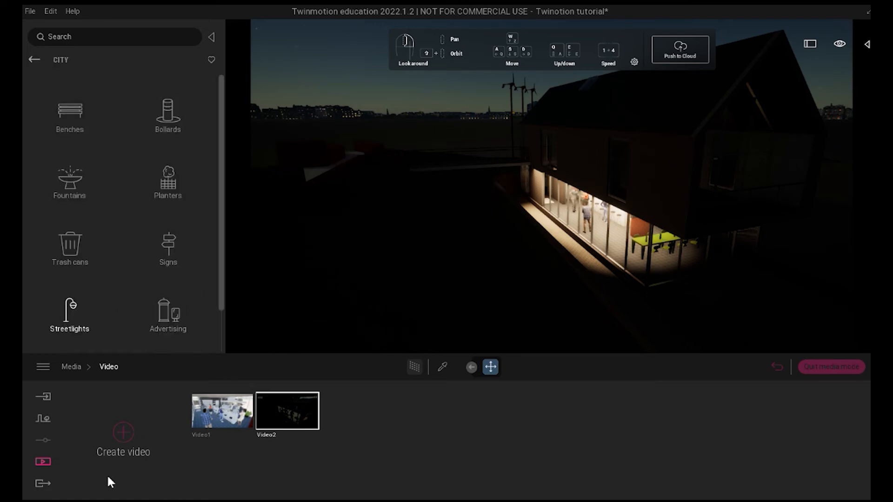
left_click(70, 313)
scroll(168, 231, "down", 2)
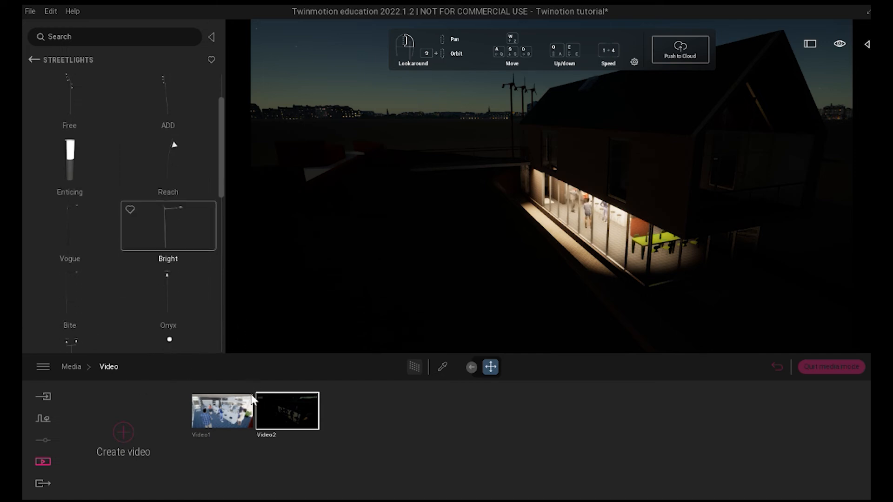
scroll(166, 290, "down", 1)
mouse_move(165, 199)
left_mouse_down()
mouse_move(360, 220)
mouse_move(434, 199)
left_mouse_up()
left_click_drag(650, 299, 690, 277)
left_click_drag(678, 280, 677, 279)
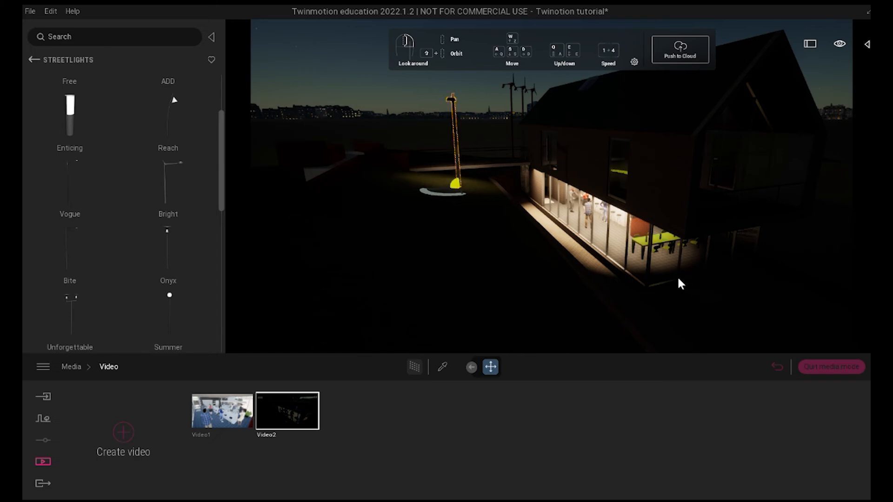
Step: Place two more streetlights, one on the lawn beside the glazed facade and one on the ground across the house
left_click_drag(282, 408, 772, 449)
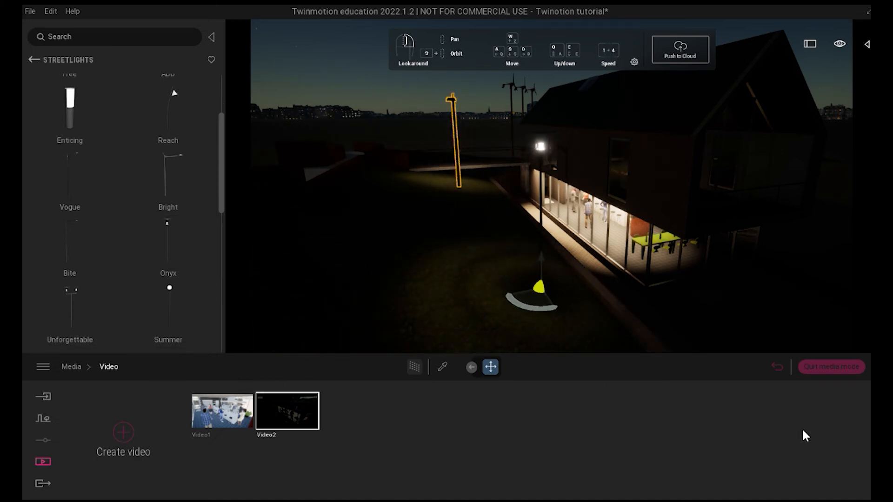
key("d")
key("d")
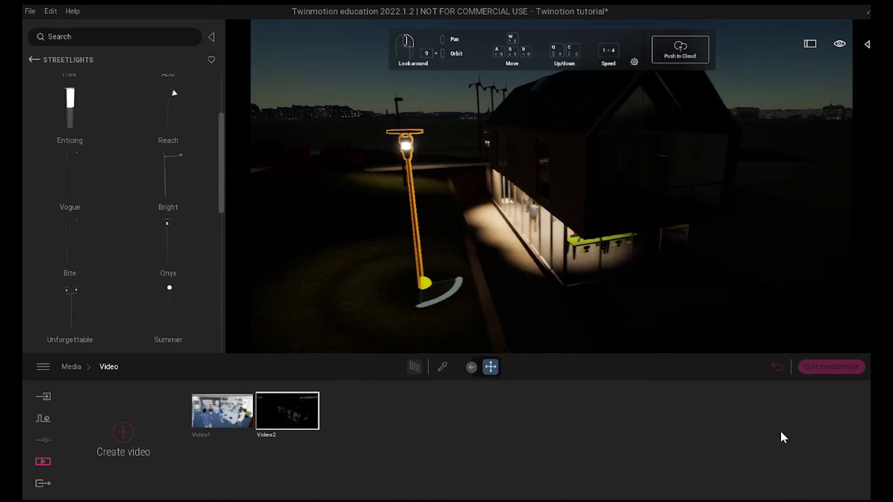
key("a")
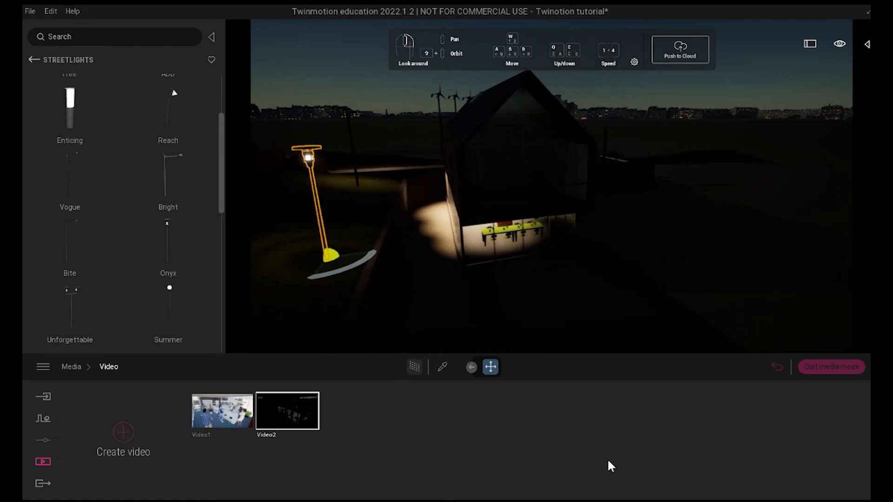
left_click_drag(543, 230, 702, 209)
key("Escape")
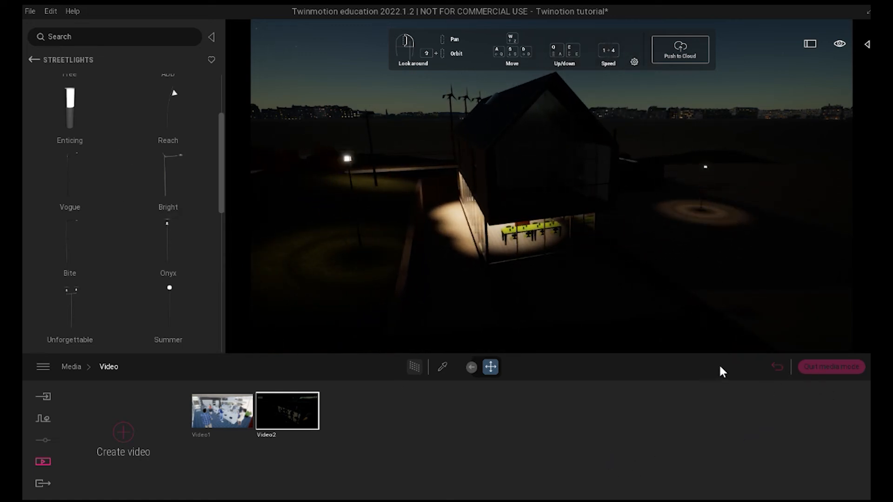
Step: Create a third still image showing the lit house and streetlights at night, and open its settings
key("a")
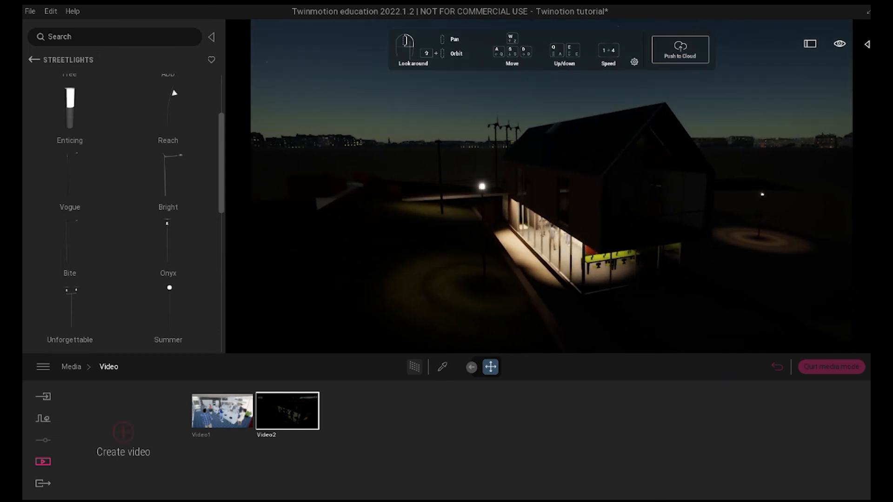
left_click(71, 367)
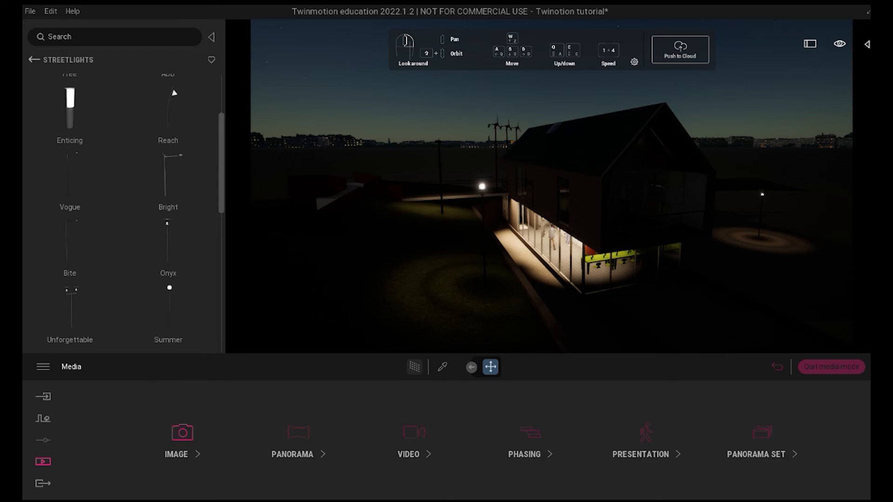
left_click(182, 439)
left_click(123, 433)
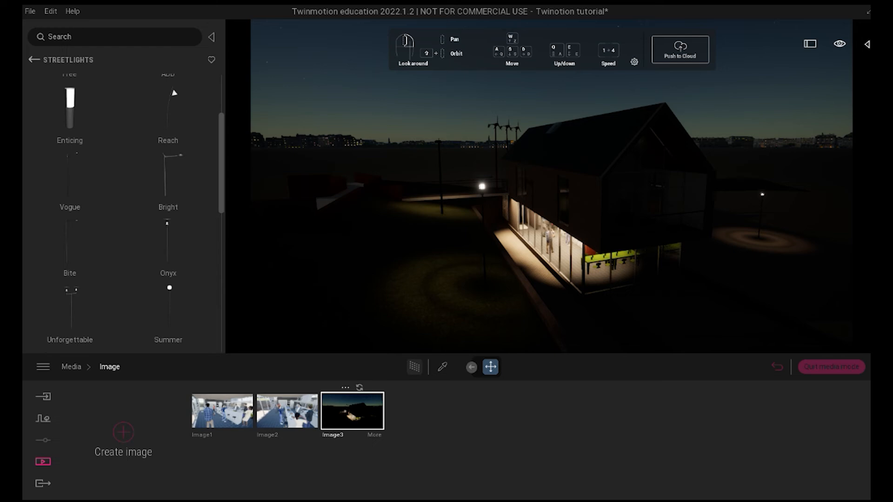
left_click(344, 387)
left_click(374, 435)
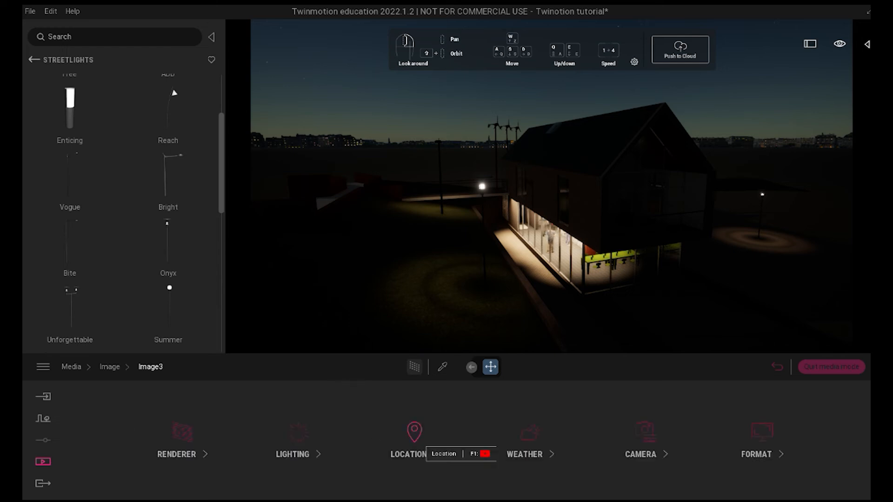
Step: In the third image's location settings, set the time of day to 23:58 and the north offset to 88°, framing more sky above the house
left_click(413, 435)
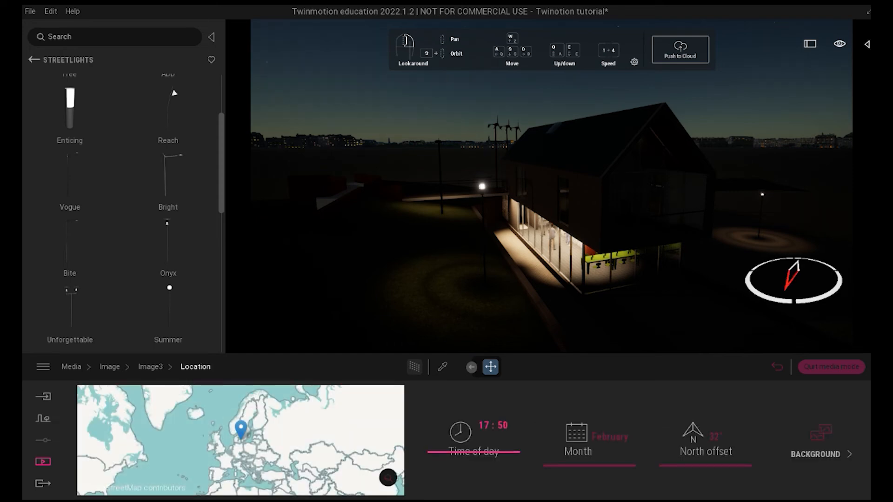
left_click_drag(705, 466, 705, 448)
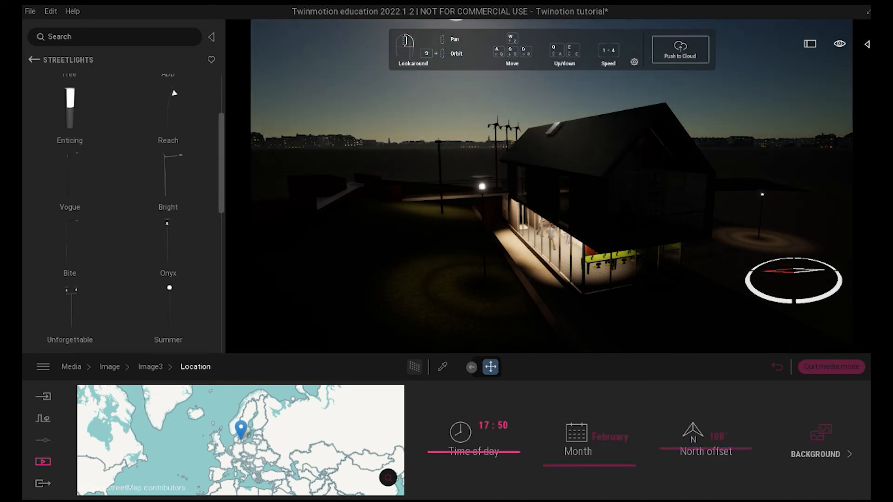
mouse_move(473, 452)
left_mouse_down()
mouse_move(473, 472)
mouse_move(473, 462)
left_mouse_up()
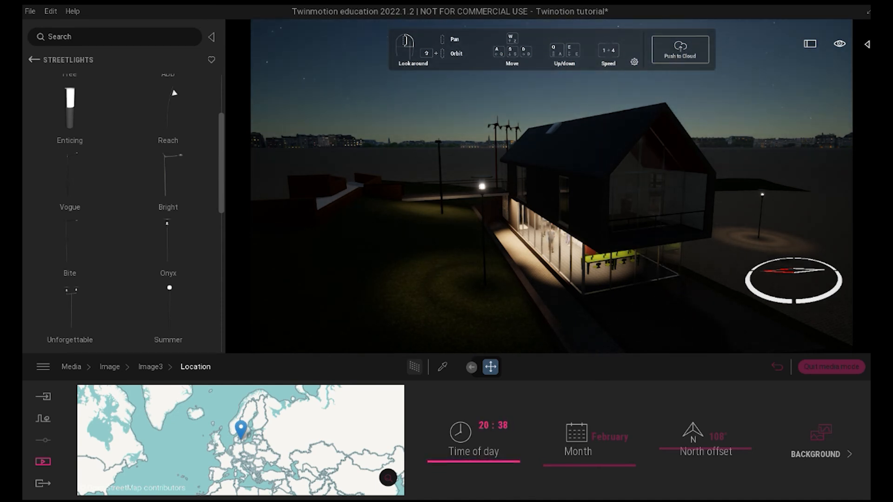
mouse_move(706, 448)
left_mouse_down()
mouse_move(705, 463)
mouse_move(705, 450)
left_mouse_up()
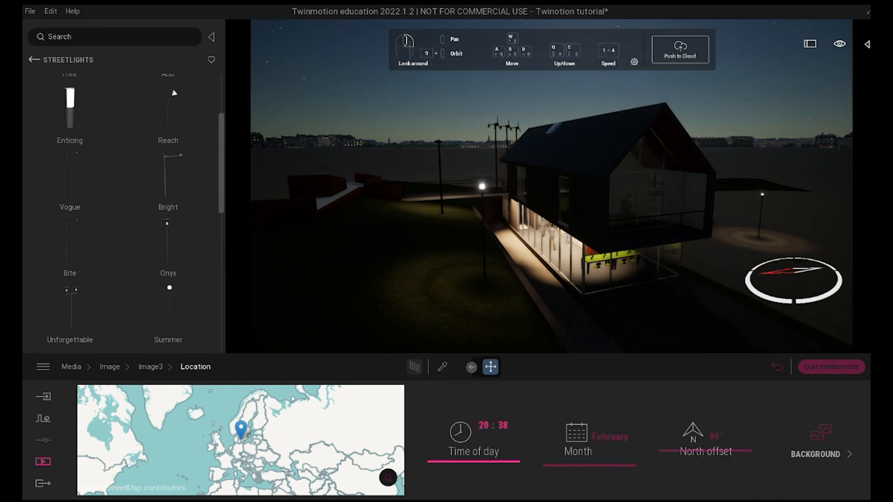
left_click_drag(473, 461, 473, 472)
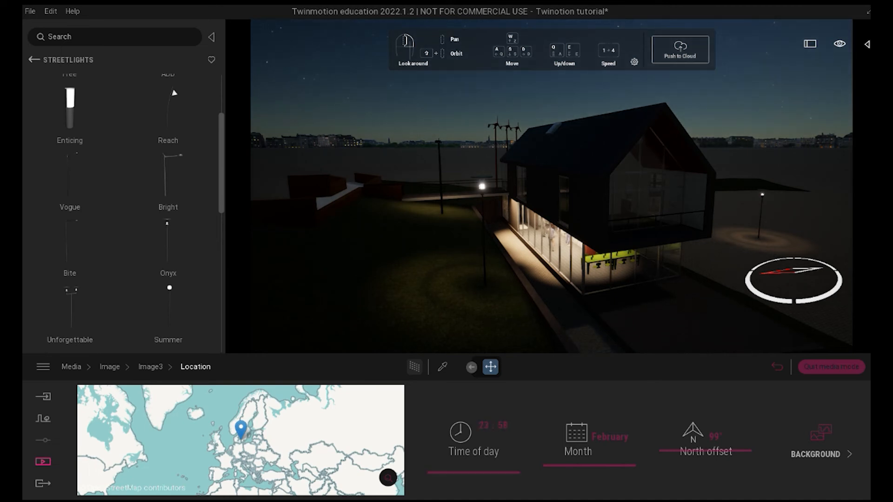
right_click_drag(552, 186, 493, 180)
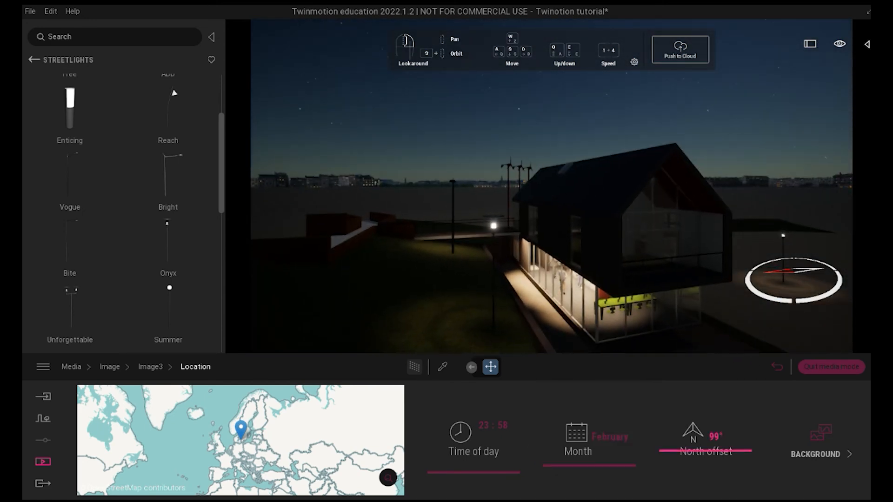
mouse_move(705, 450)
left_mouse_down()
mouse_move(704, 442)
mouse_move(705, 472)
mouse_move(704, 431)
mouse_move(704, 453)
left_mouse_up()
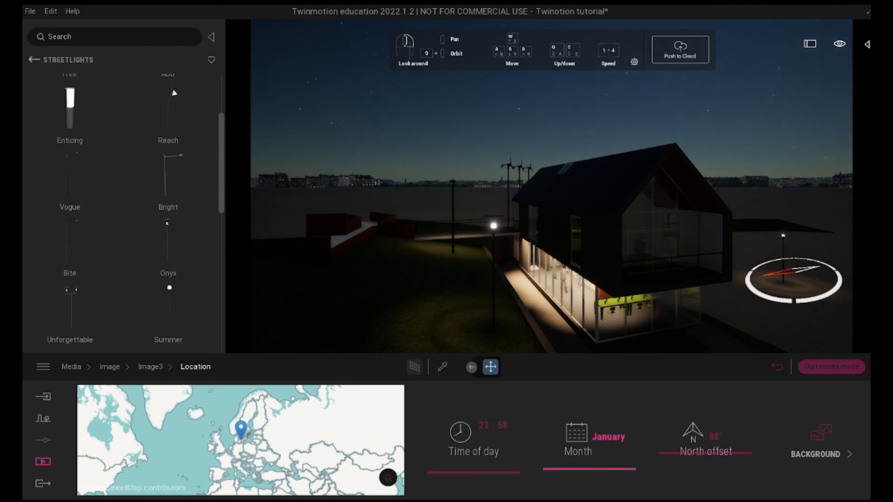
Step: Set the third image's month to June, time of day to 21:49 and north offset to 239° for a sunset sky
left_click_drag(589, 465, 589, 430)
left_click_drag(473, 472, 473, 465)
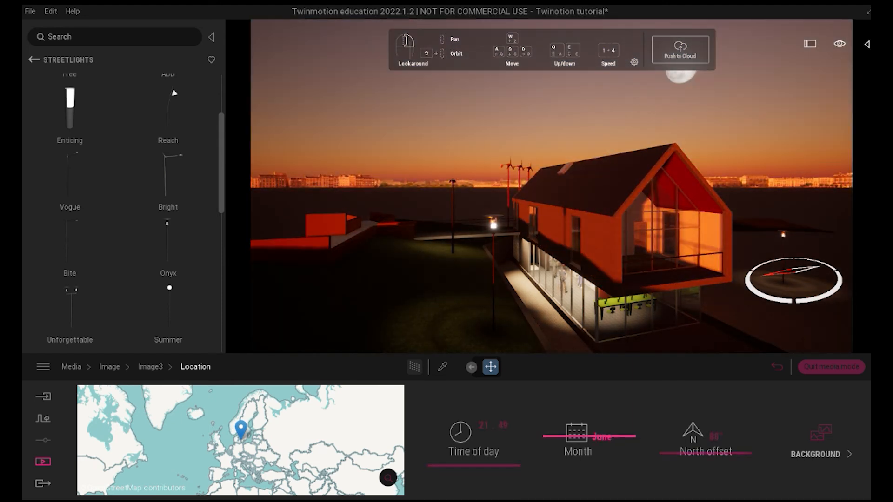
mouse_move(589, 436)
left_mouse_down()
mouse_move(589, 422)
mouse_move(589, 465)
mouse_move(589, 427)
mouse_move(589, 436)
left_mouse_up()
mouse_move(473, 465)
left_mouse_down()
mouse_move(474, 452)
mouse_move(473, 467)
left_mouse_up()
left_click_drag(705, 453, 705, 419)
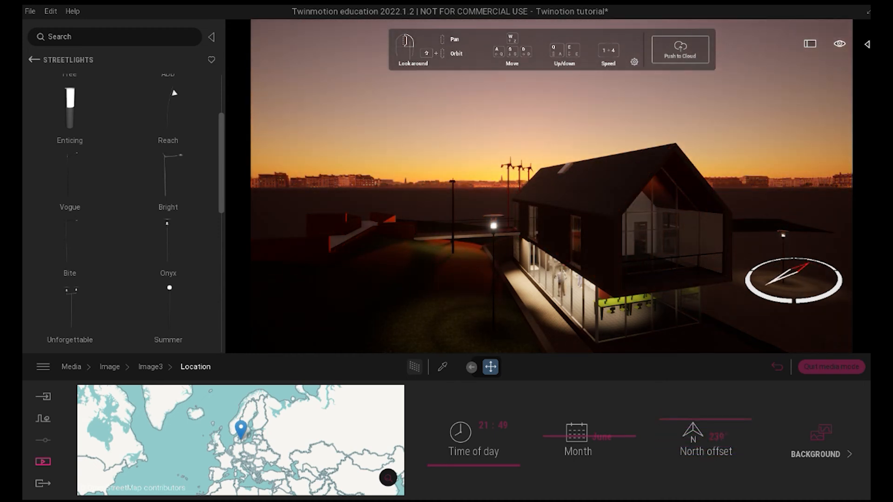
left_click_drag(474, 466, 473, 465)
key("s")
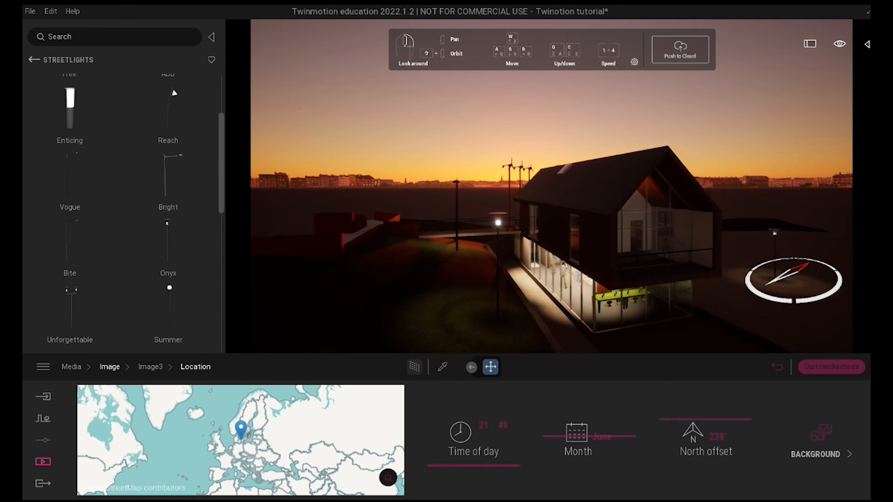
Step: Set the third image's weather halfway between sunny and cloudy, shift the season partway toward winter, and set the vegetation growth to 0.72
left_click(151, 366)
left_click(529, 435)
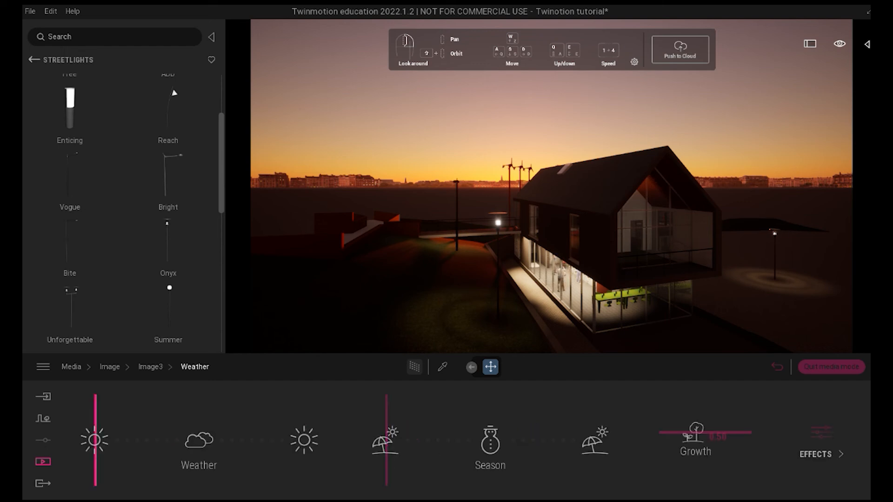
left_click_drag(95, 439, 148, 439)
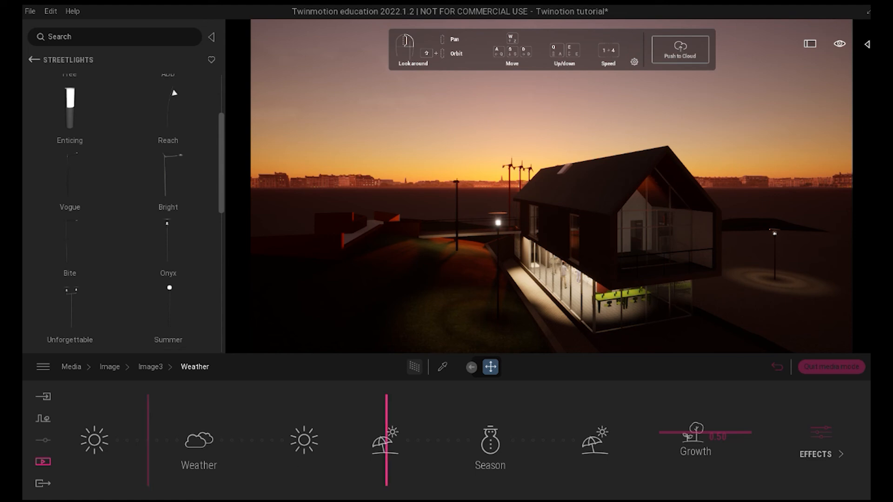
left_click_drag(385, 439, 428, 440)
left_click_drag(706, 432, 705, 415)
Step: Raise the weather effects' smog to just under half and increase the wind speed, and select the third image in the image list
left_click(821, 442)
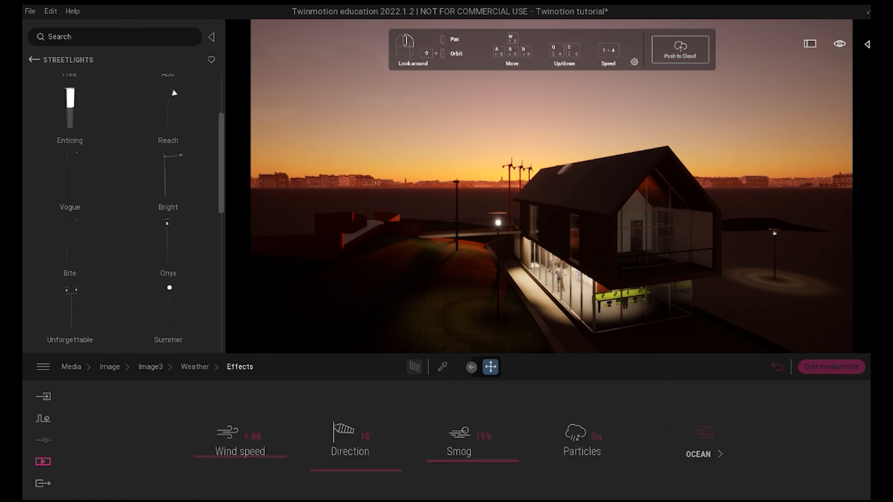
left_click_drag(472, 461, 473, 437)
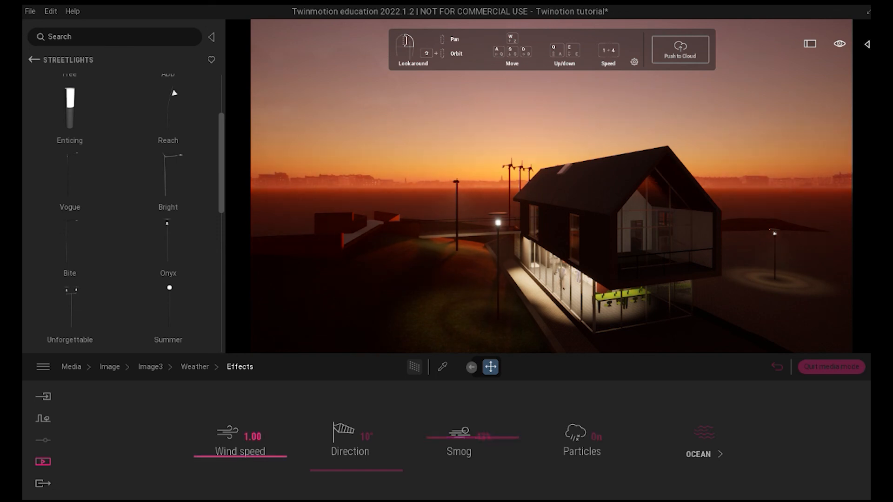
left_click_drag(240, 456, 240, 444)
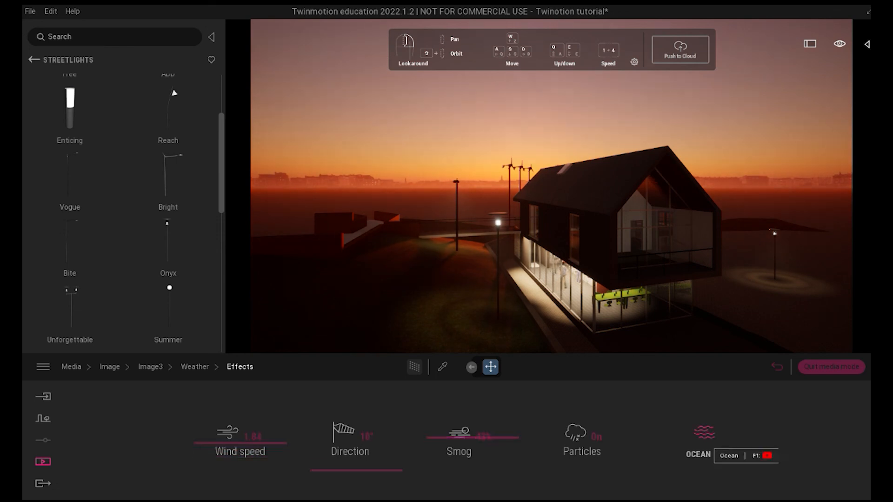
left_click(195, 366)
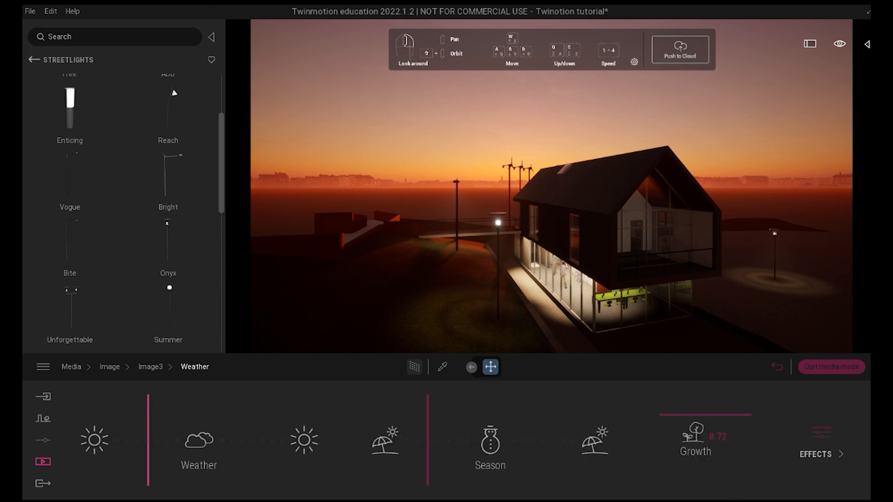
left_click(109, 367)
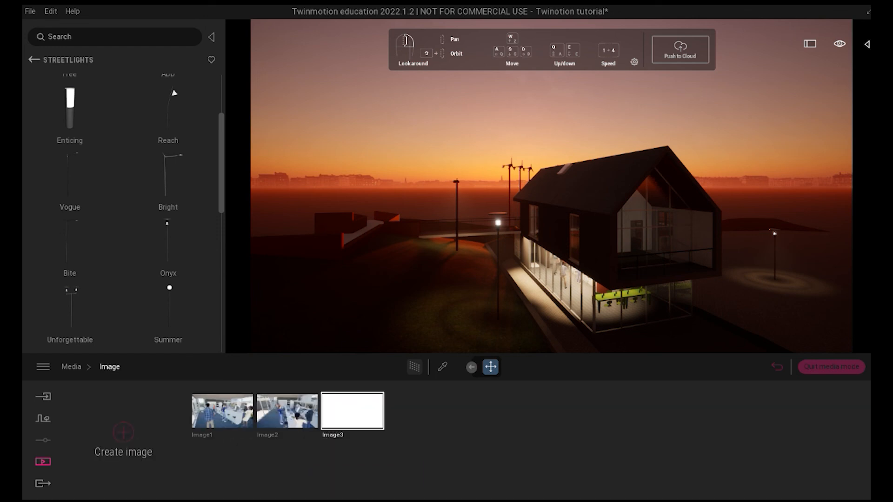
left_click(353, 411)
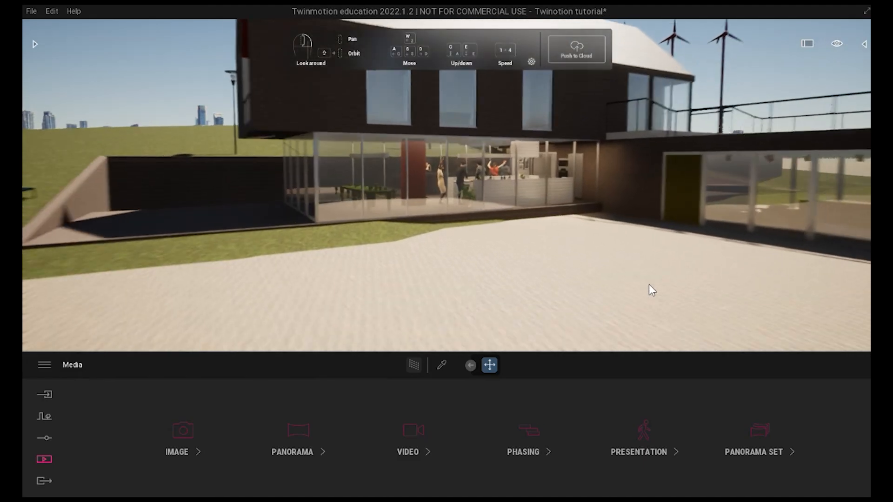
Step: Look over the house exterior in daylight and review the lists of saved images and videos
scroll(648, 285, "up", 4)
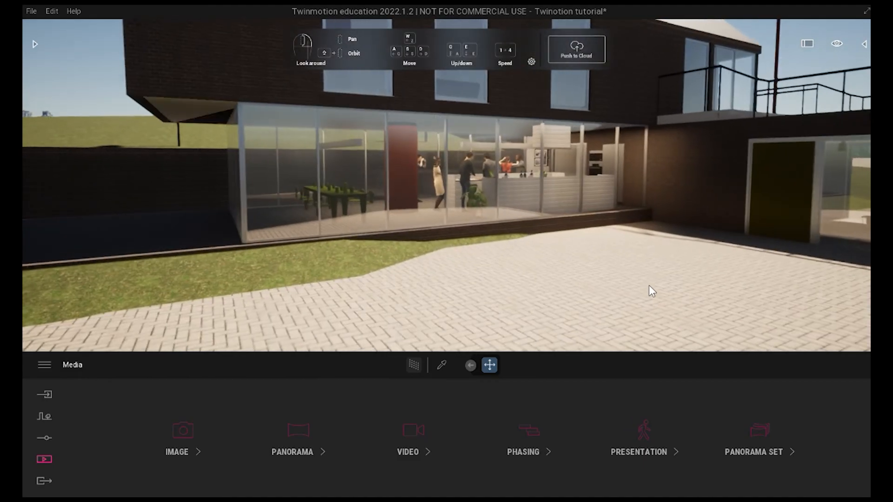
scroll(649, 286, "down", 6)
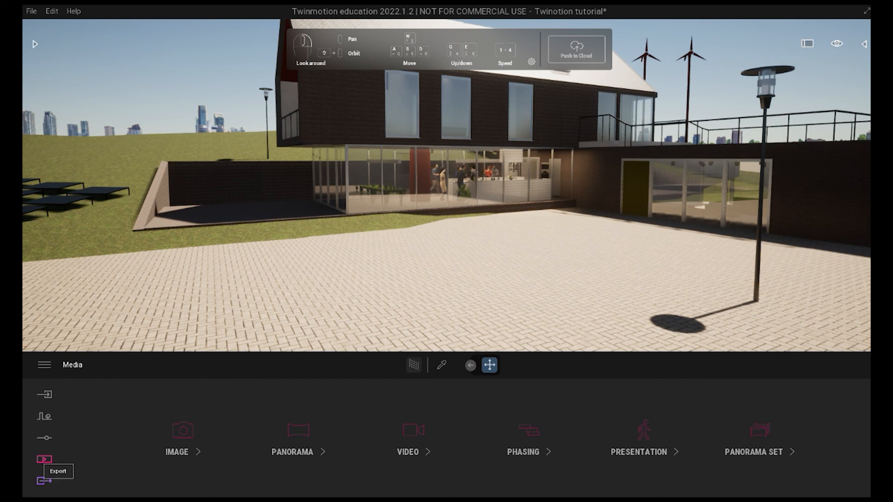
left_click(181, 439)
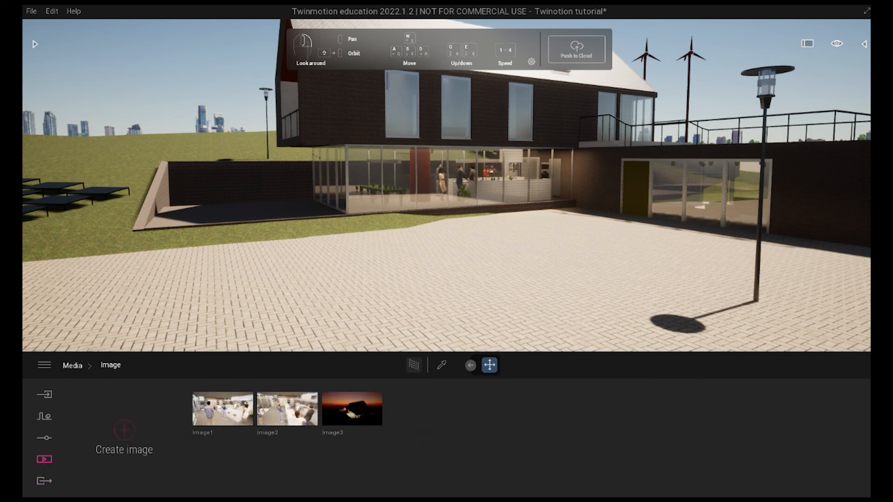
left_click(73, 366)
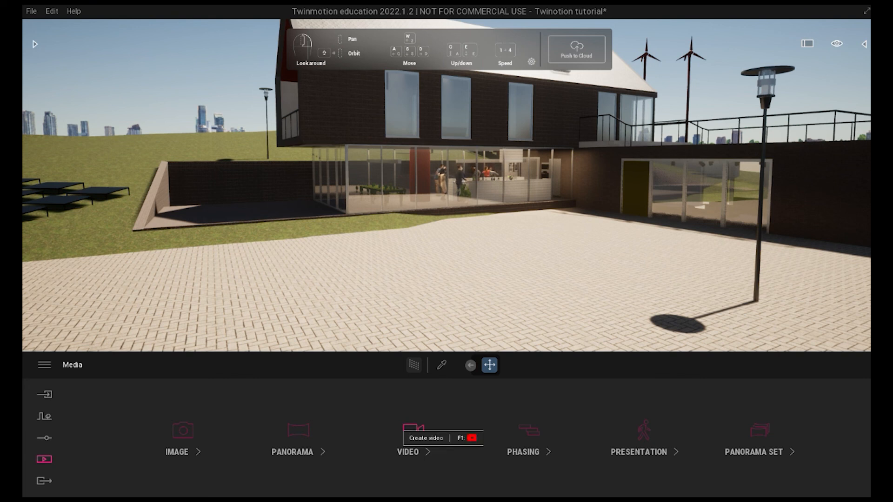
left_click(413, 431)
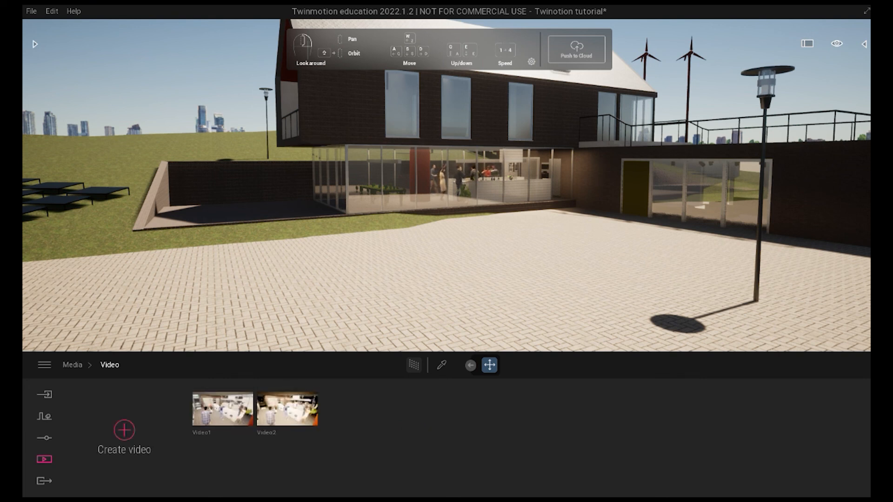
left_click(72, 365)
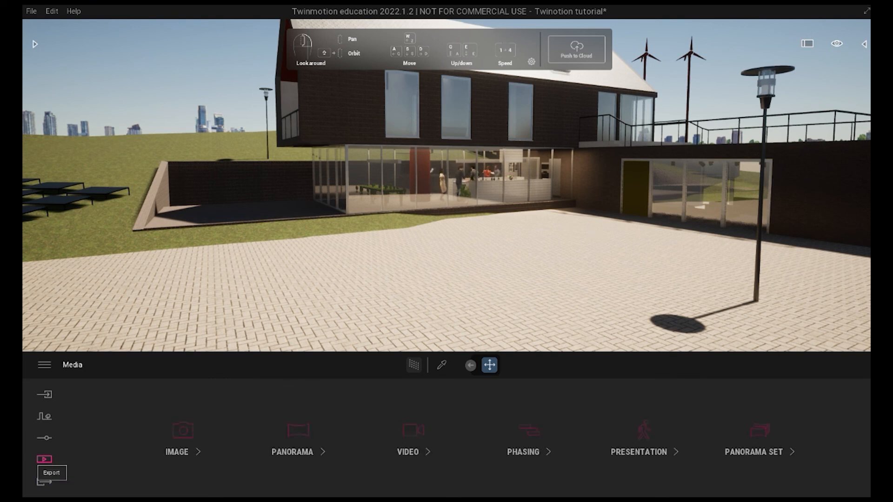
Step: Choose Image1 and Image3 for local image export, and open the selection of videos to export
left_click(44, 481)
left_click(140, 446)
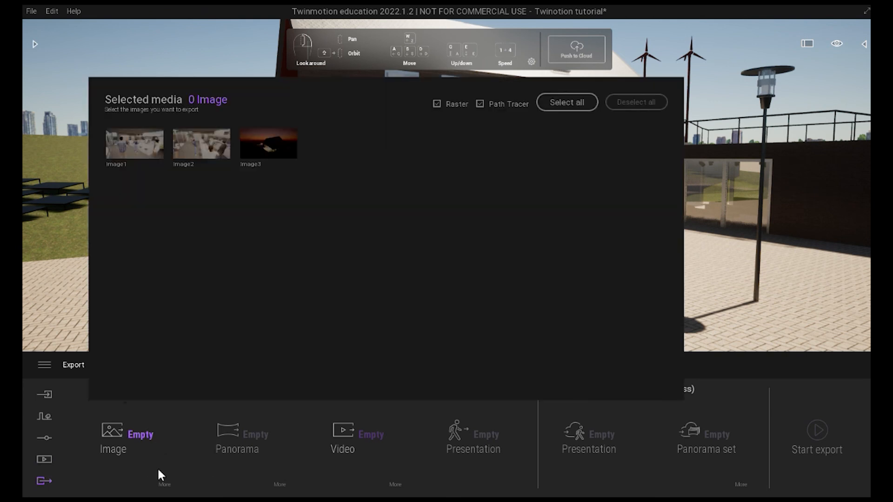
left_click(134, 143)
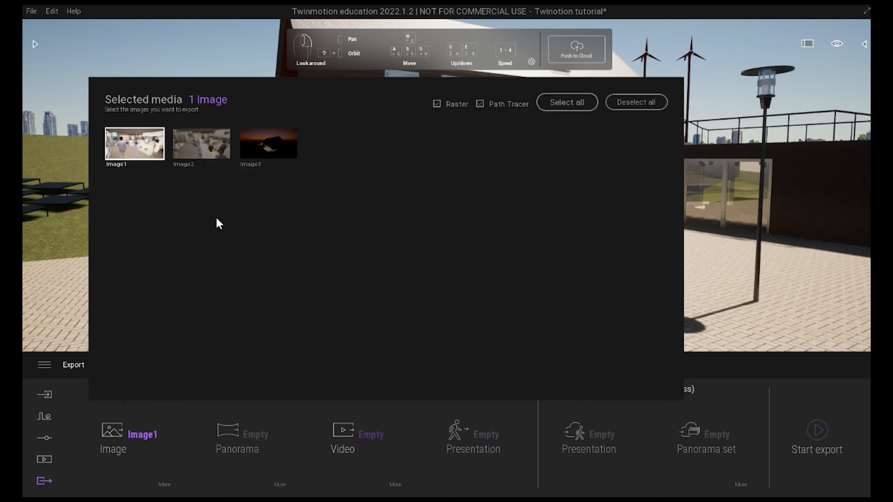
left_click(268, 143)
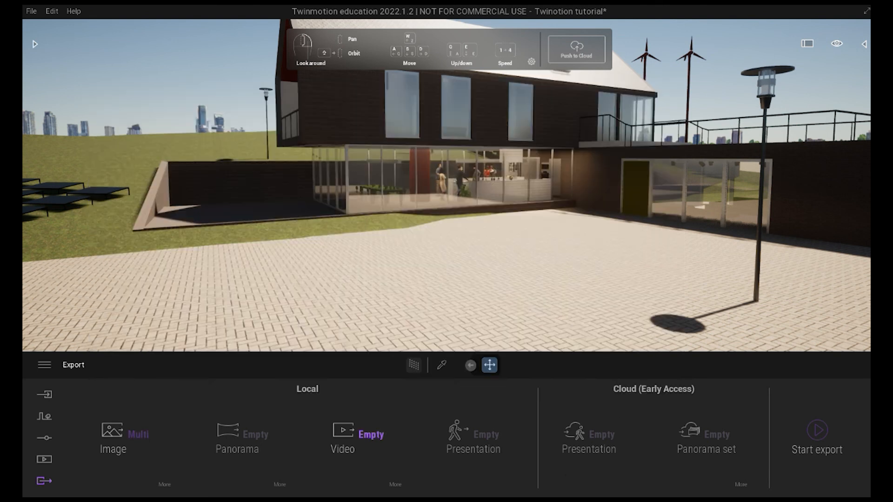
left_click(343, 439)
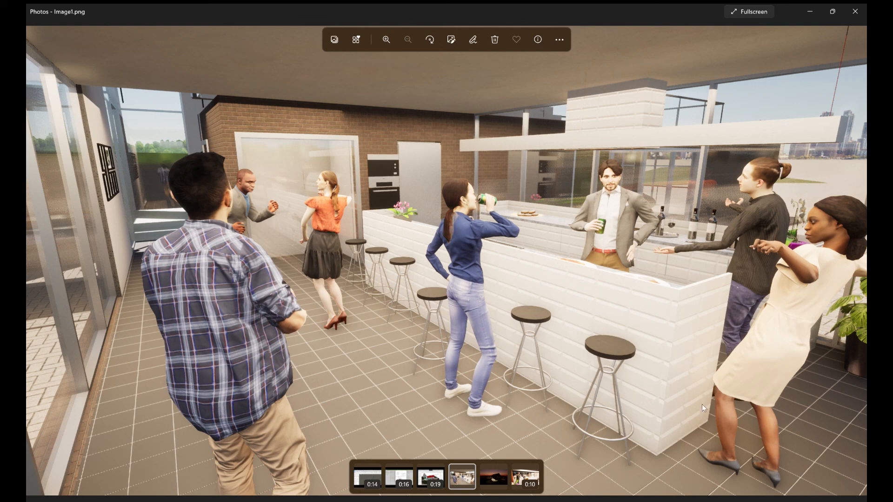
Step: Switch to Photos and review the exported Image1, Image3 and Video2, comparing them side by side and individually
left_click(499, 471)
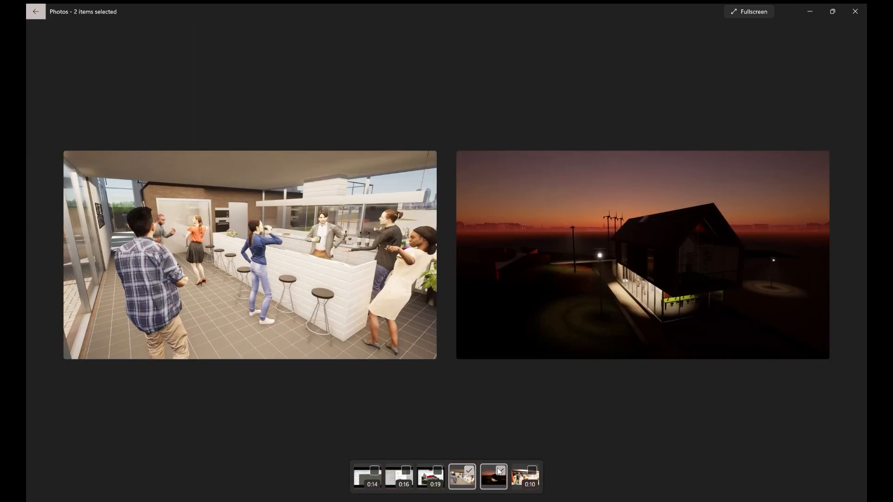
left_click(471, 471)
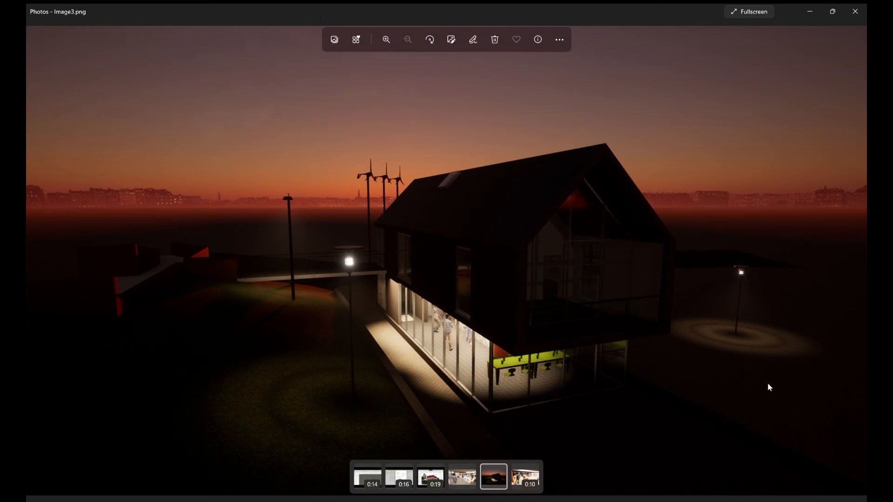
left_click(531, 471)
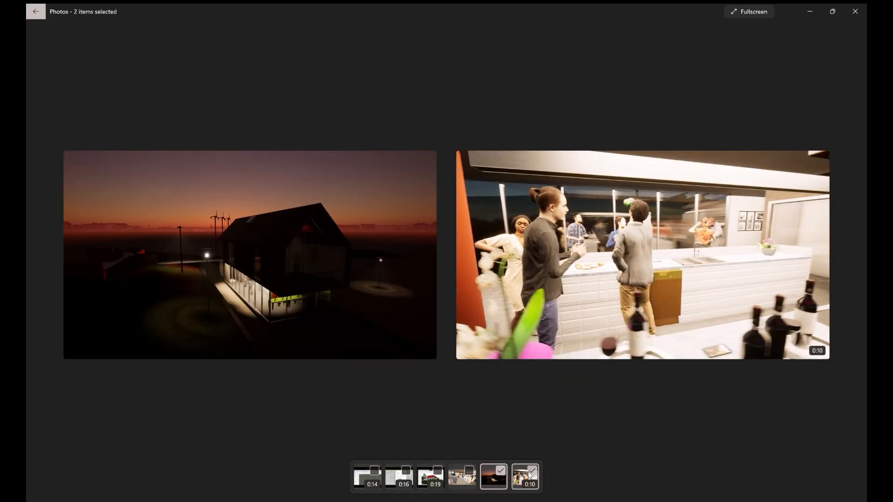
left_click(500, 471)
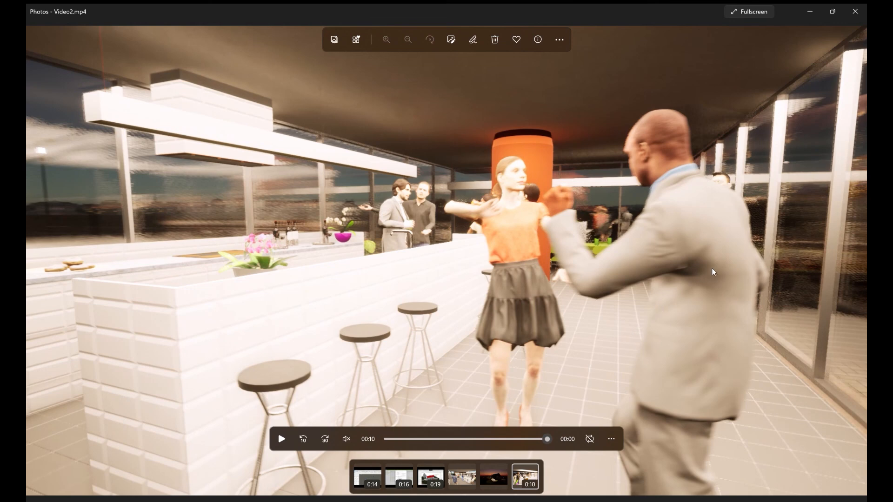
left_click(495, 473)
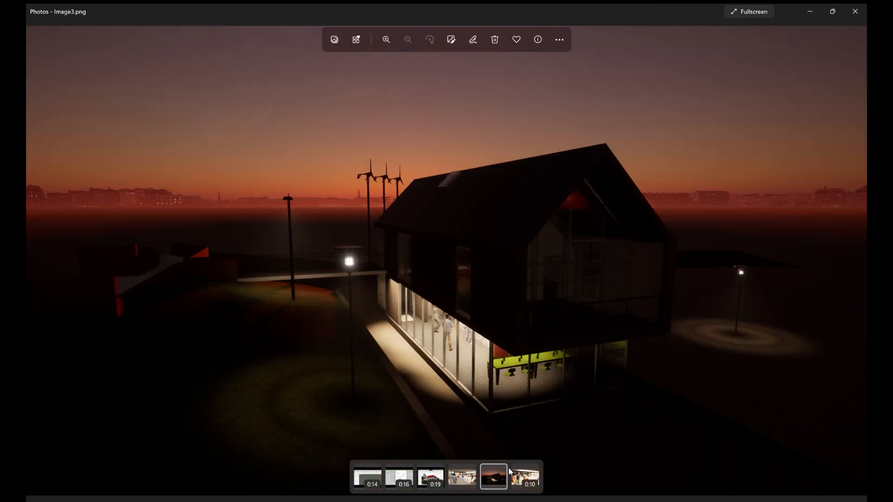
left_click(532, 471)
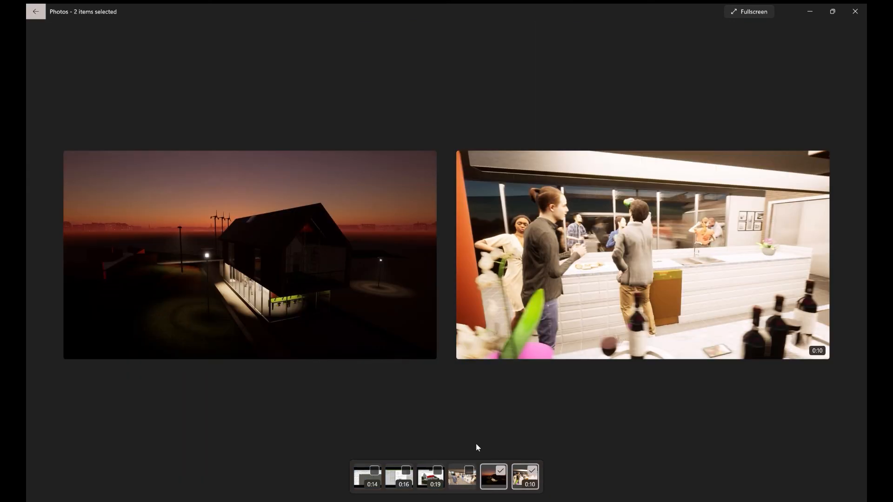
left_click(469, 471)
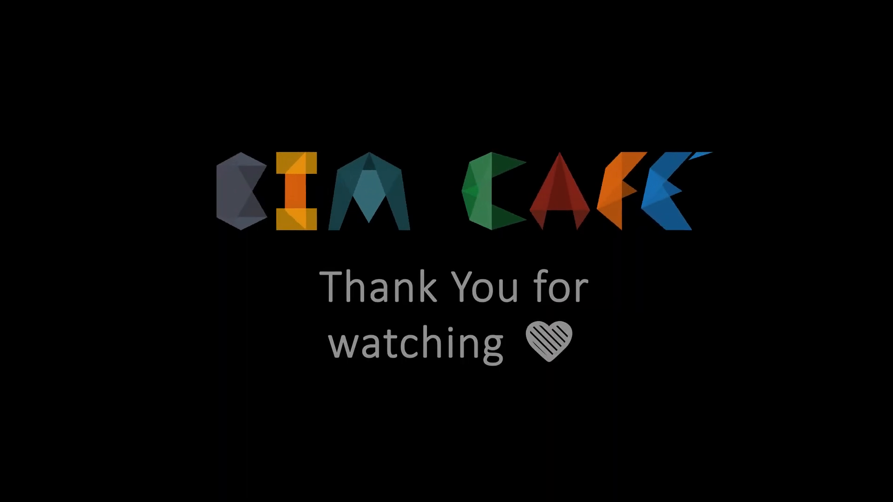